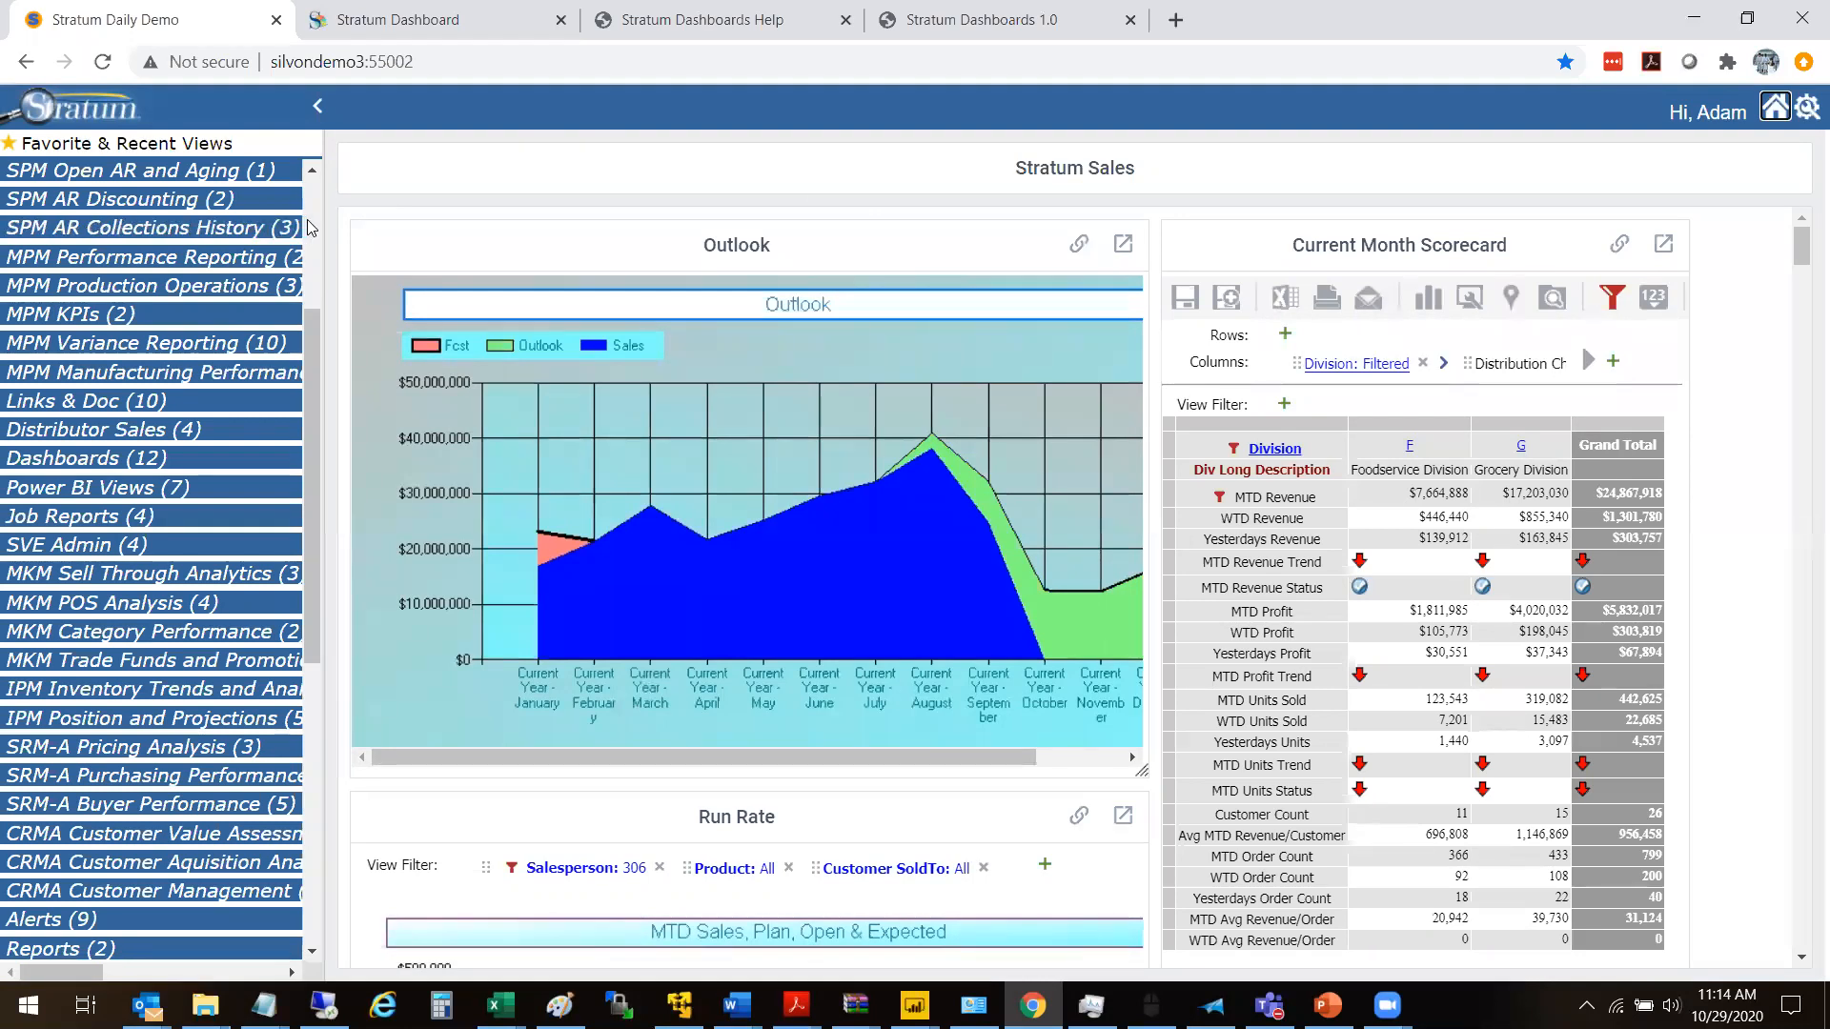
# - Open the Application settings from the Admin Utilities group
pyautogui.scroll(3, 308, 227)
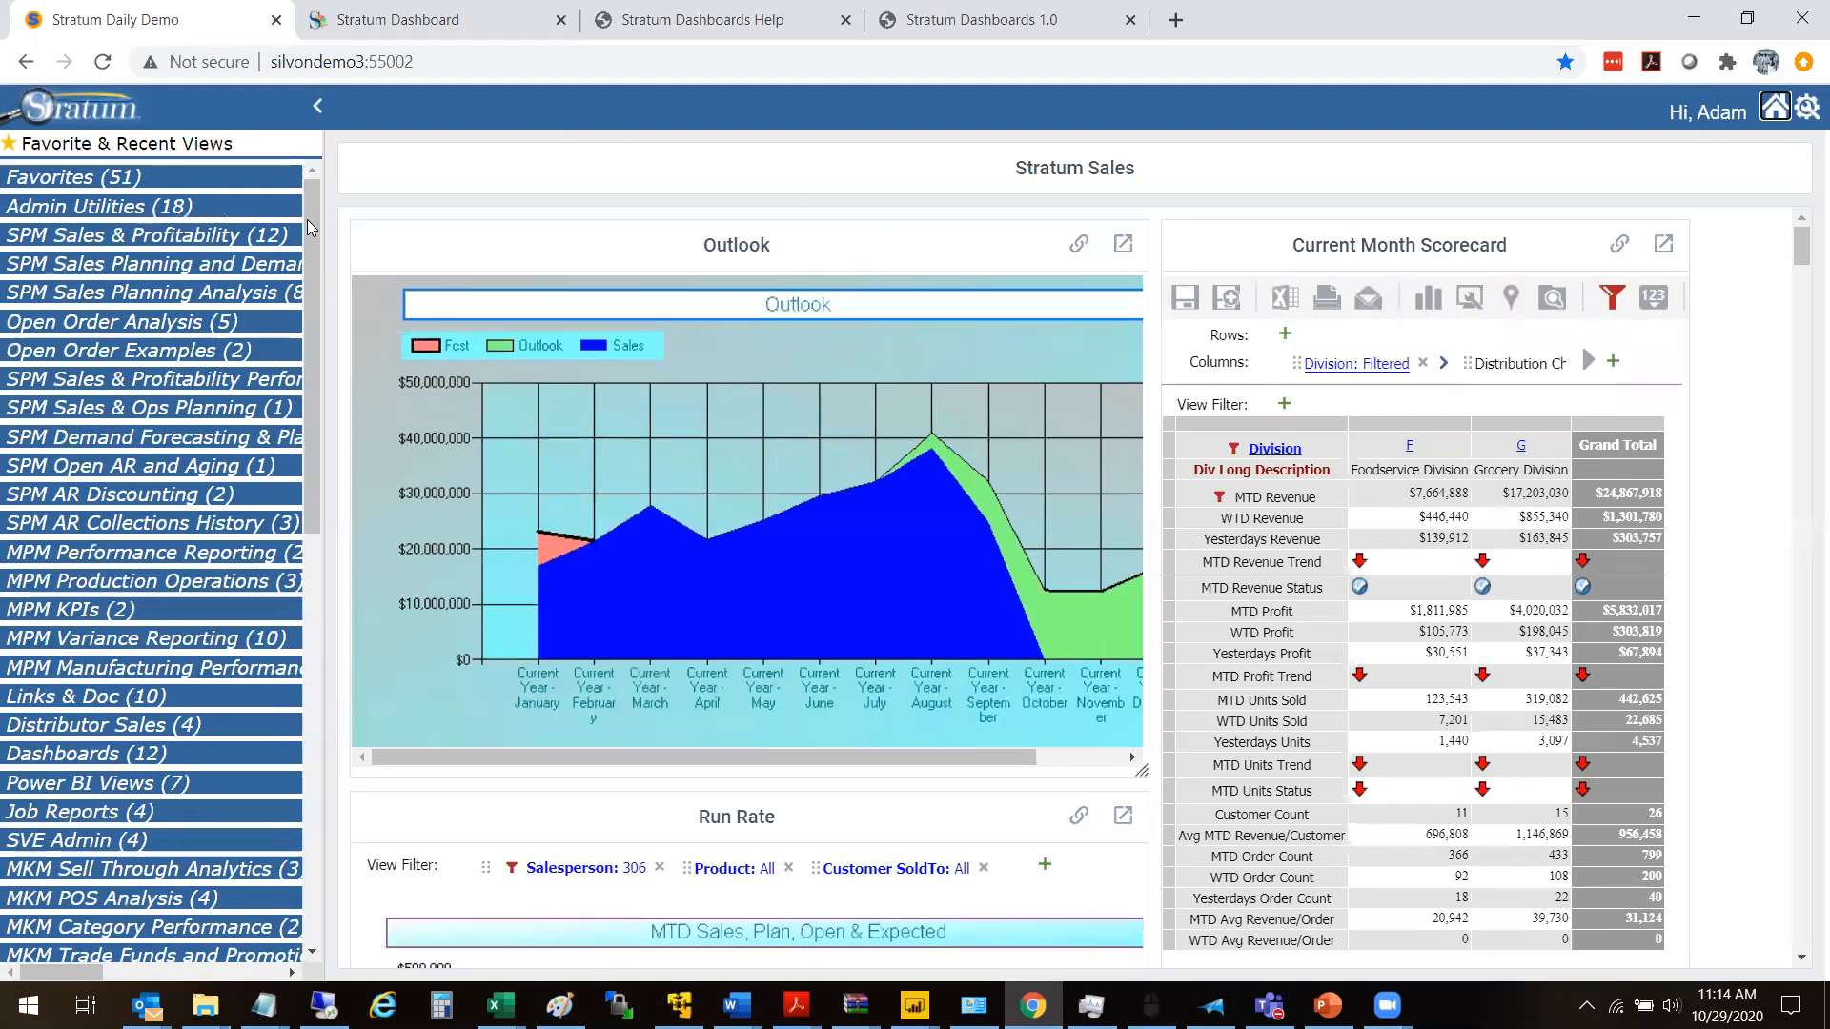
pyautogui.click(112, 211)
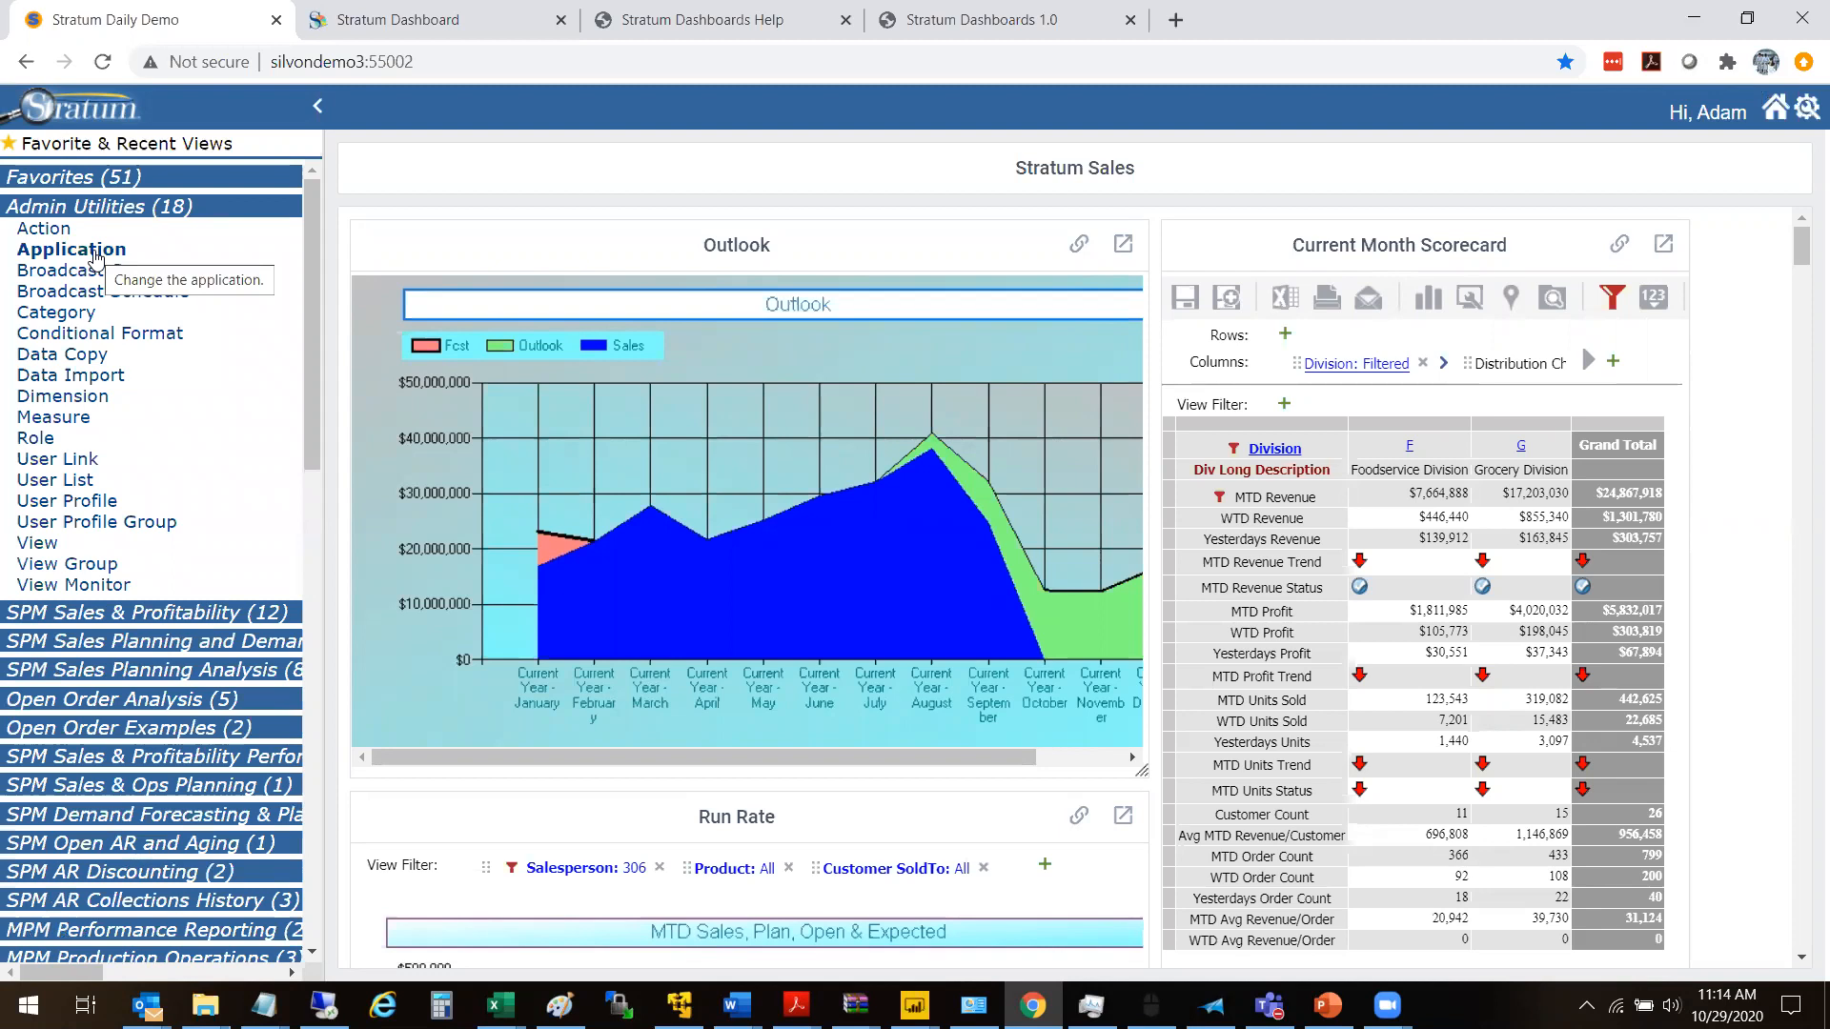
pyautogui.click(95, 254)
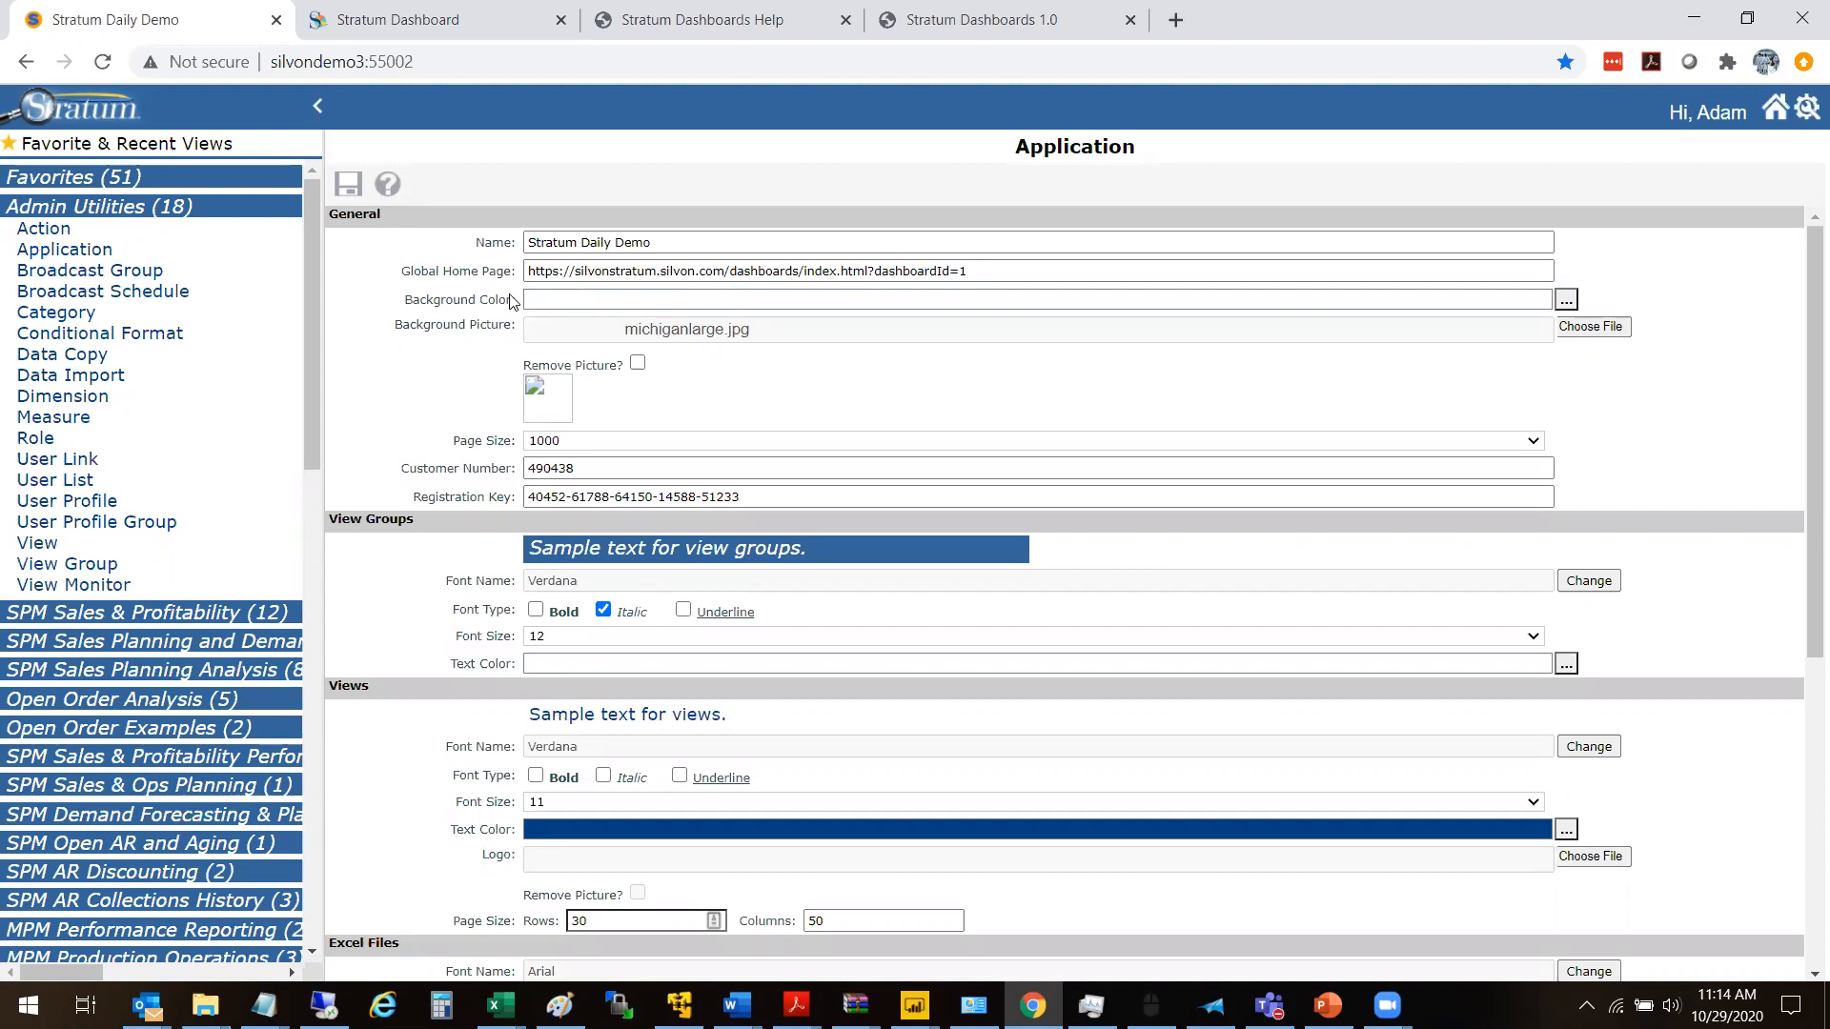
# - Open the Stratum Sales user link in the Dashboards group for editing, review its URL setup, and leave it without changes
pyautogui.click(191, 207)
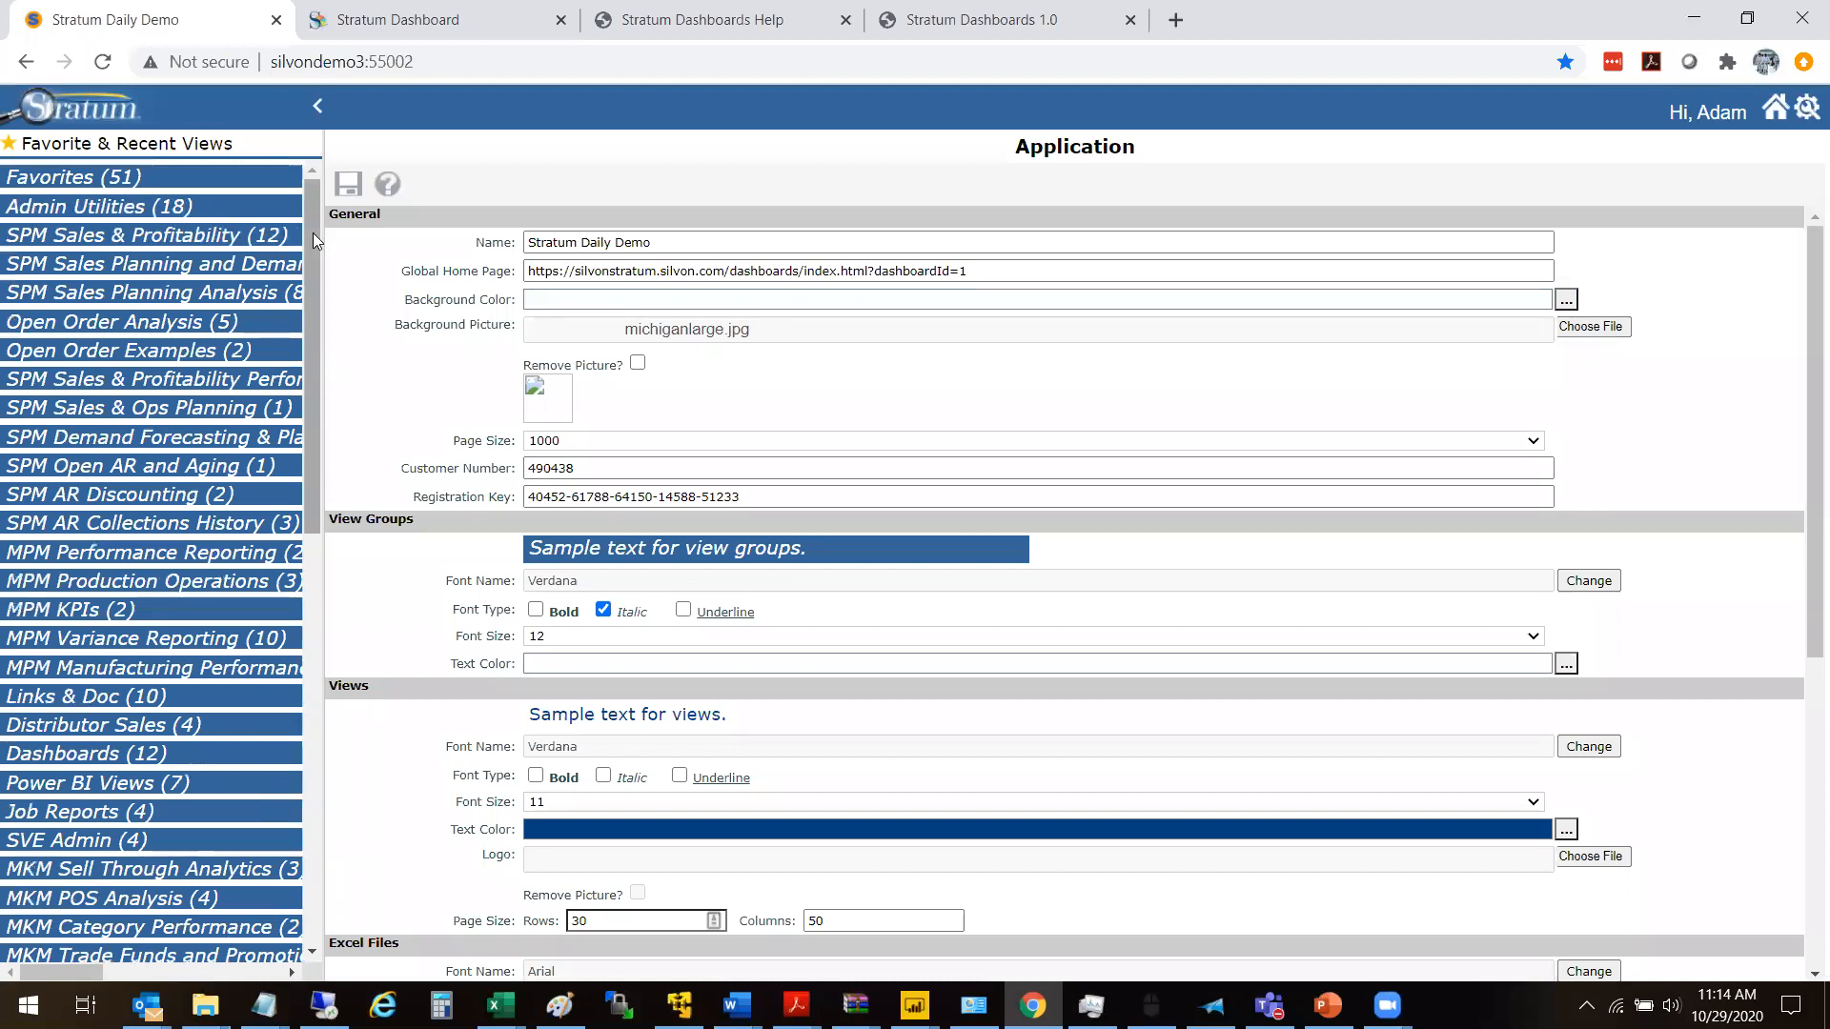
pyautogui.moveTo(313, 232); pyautogui.dragTo(324, 370)
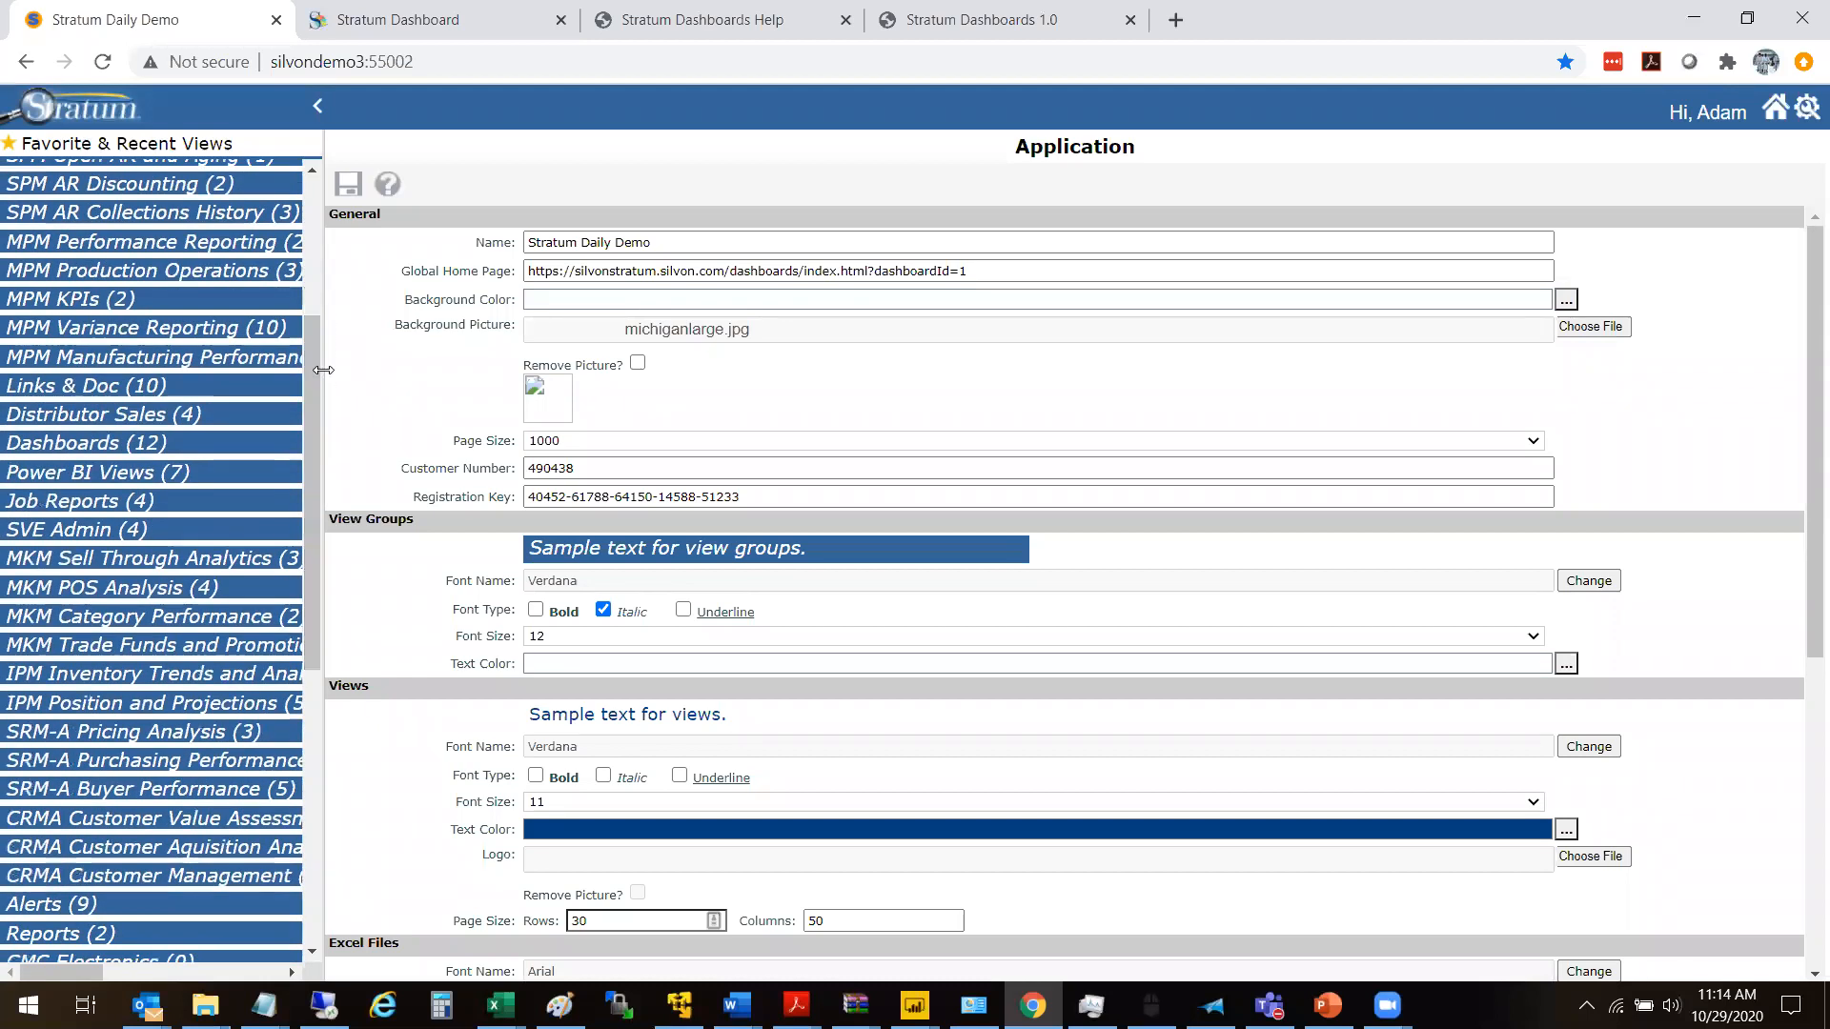
pyautogui.click(124, 442)
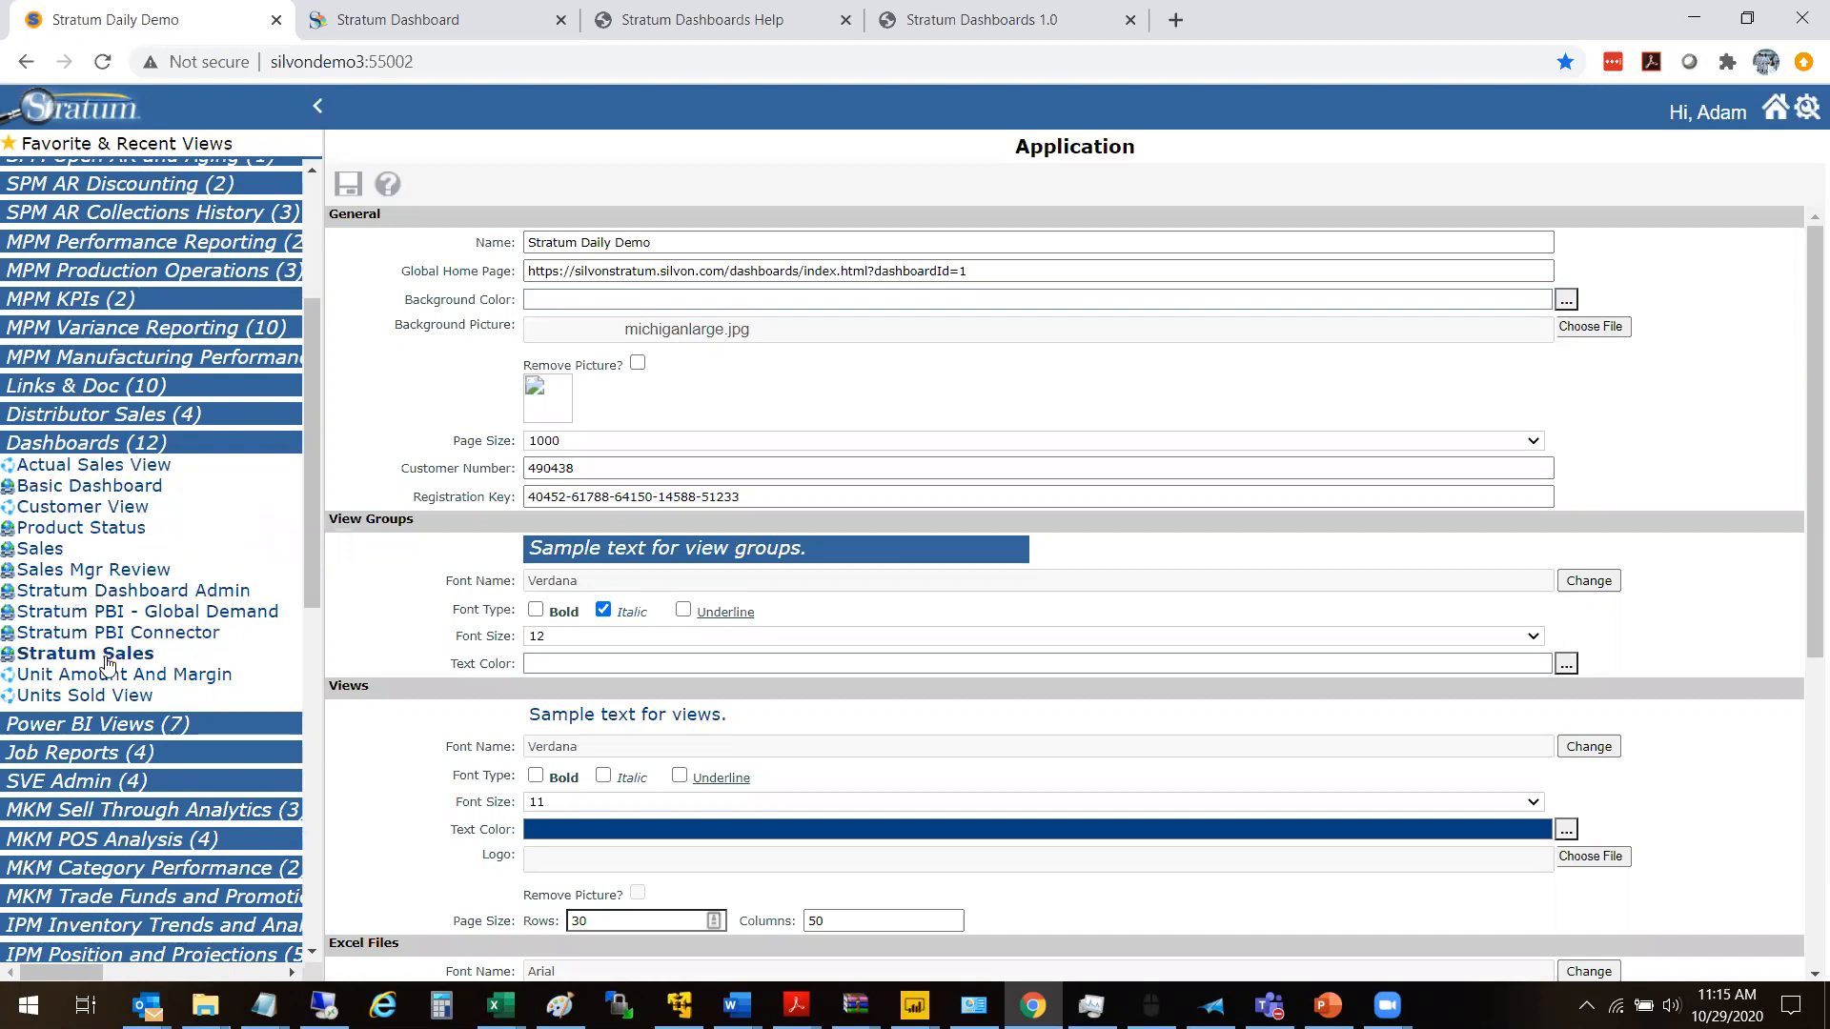
pyautogui.rightClick(38, 662)
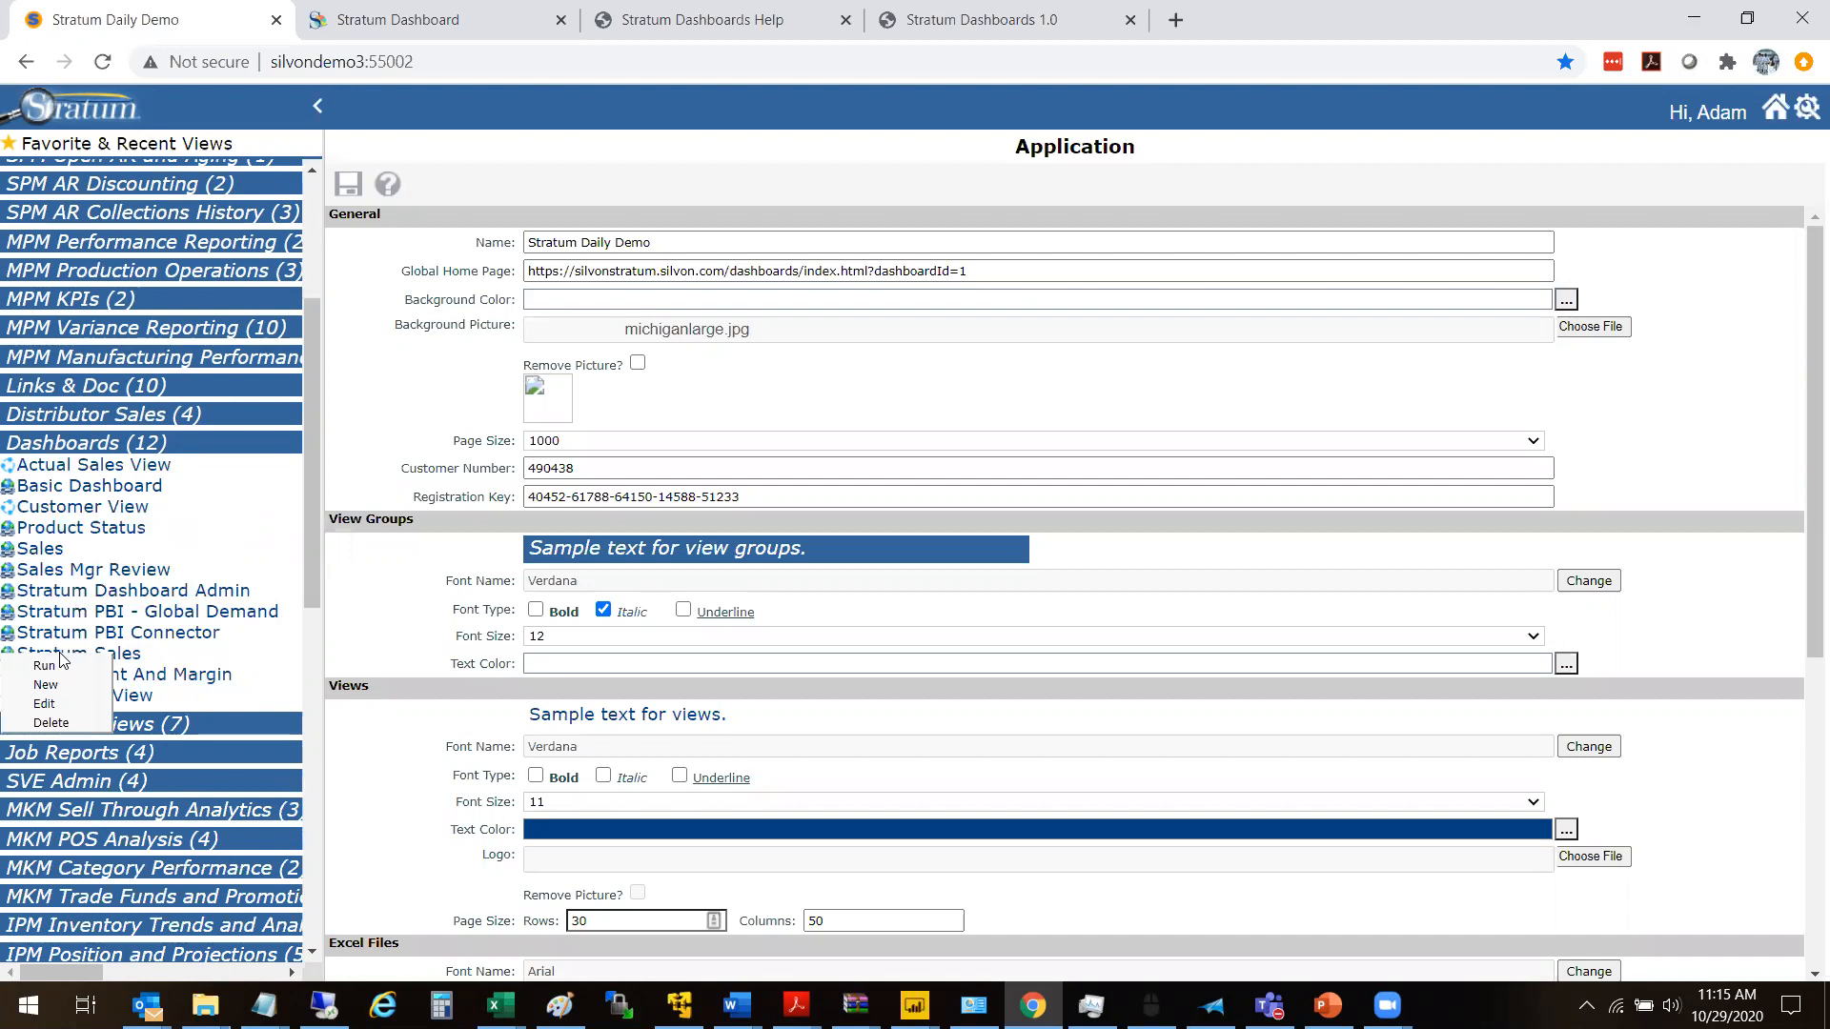
pyautogui.click(42, 707)
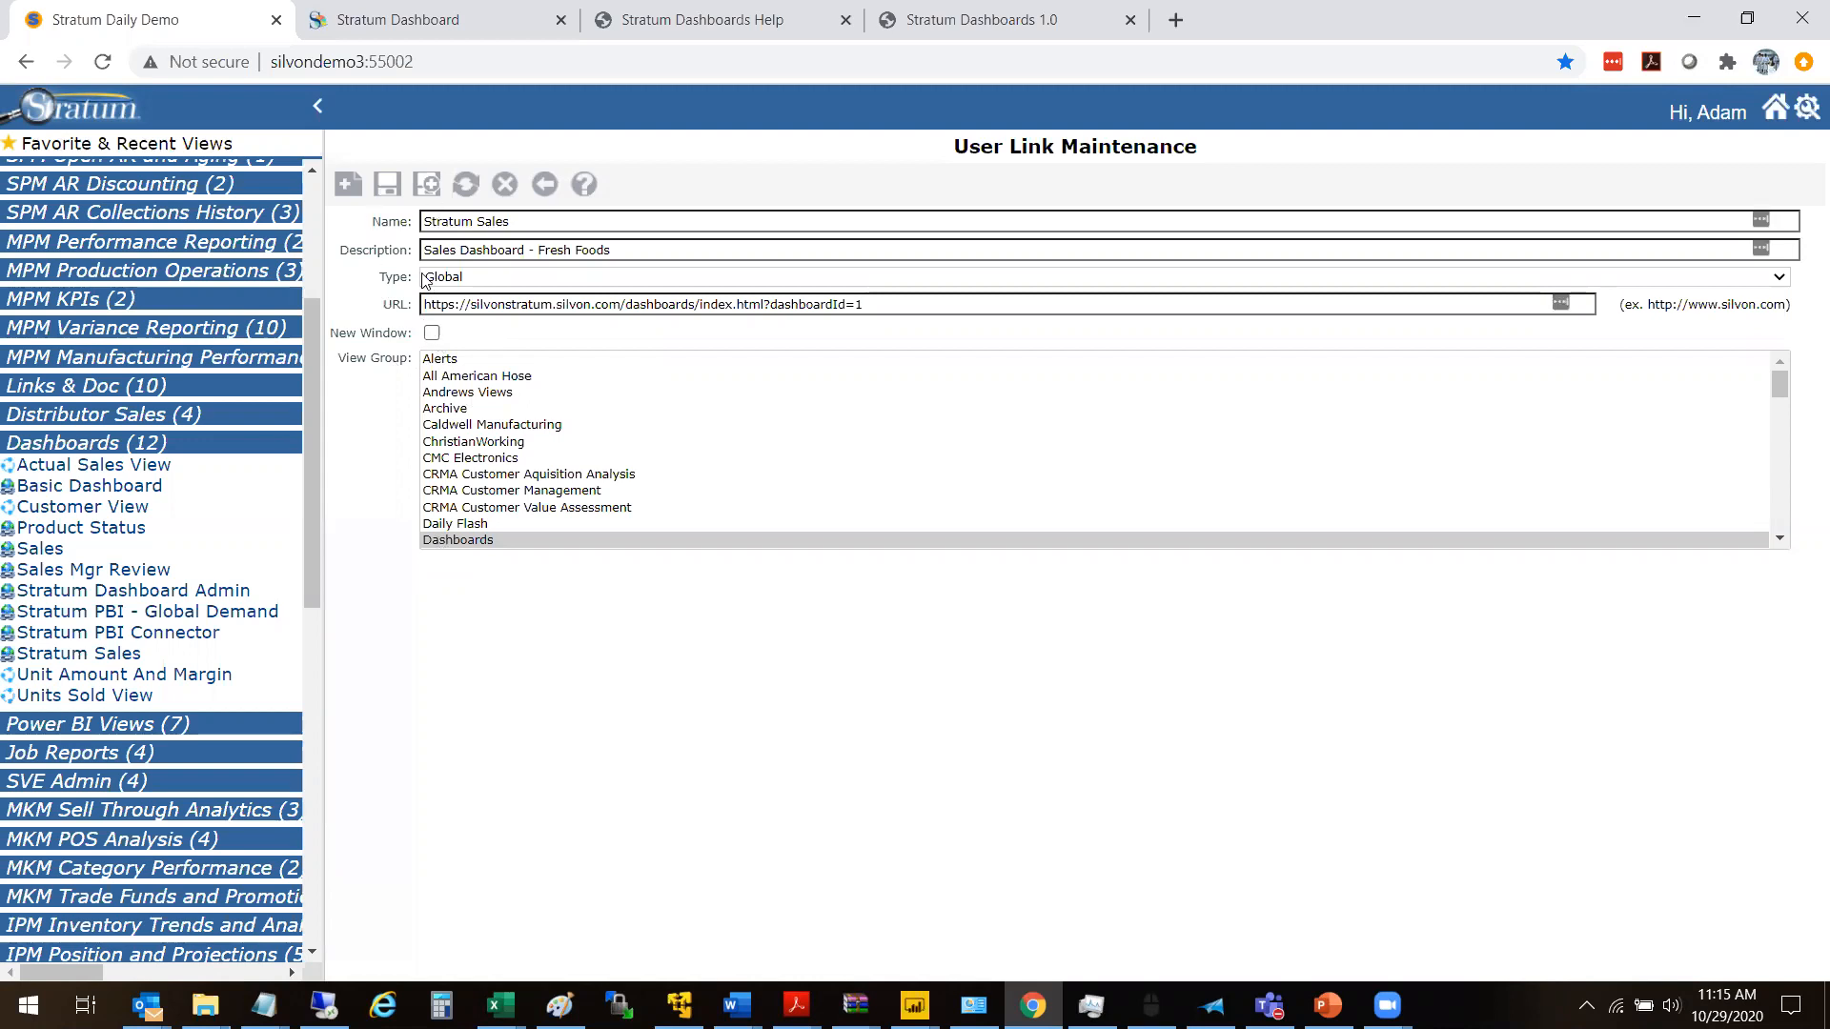
pyautogui.click(547, 186)
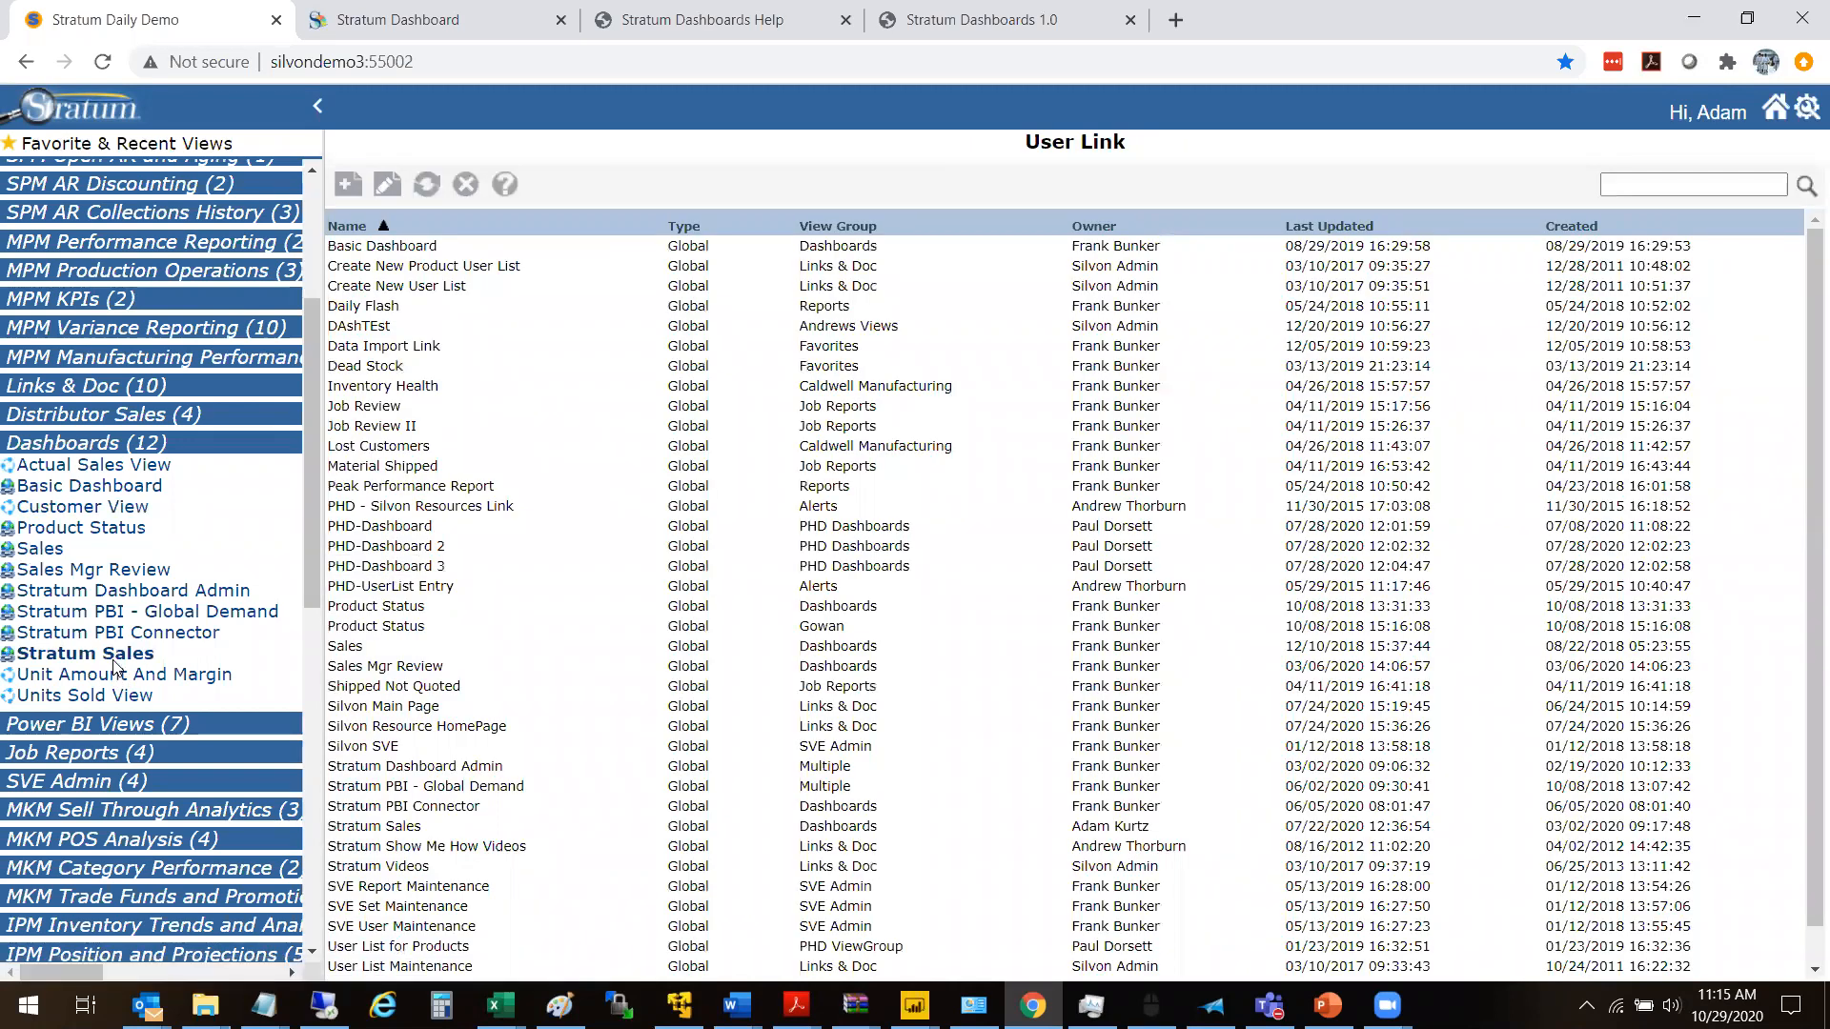
# - Run the Stratum Sales dashboard, and open Stratum Dashboard Admin from the Dashboards group
pyautogui.click(113, 658)
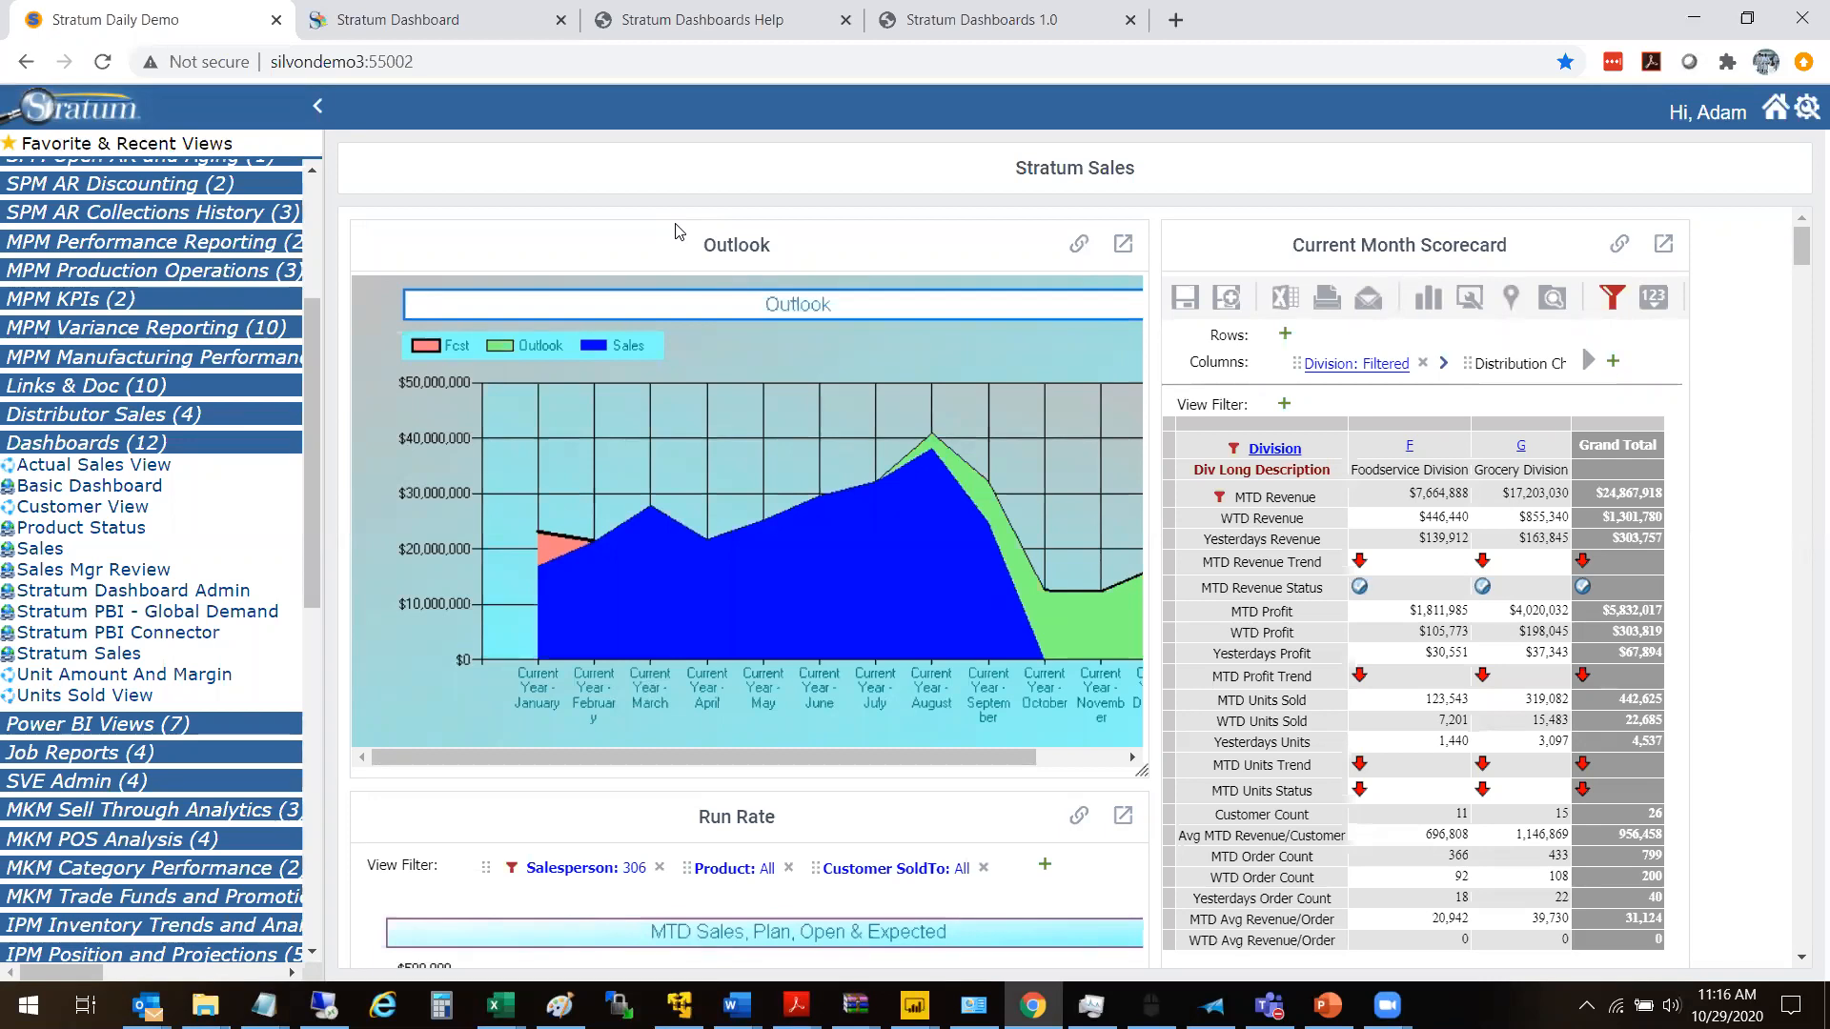
pyautogui.scroll(3, 309, 292)
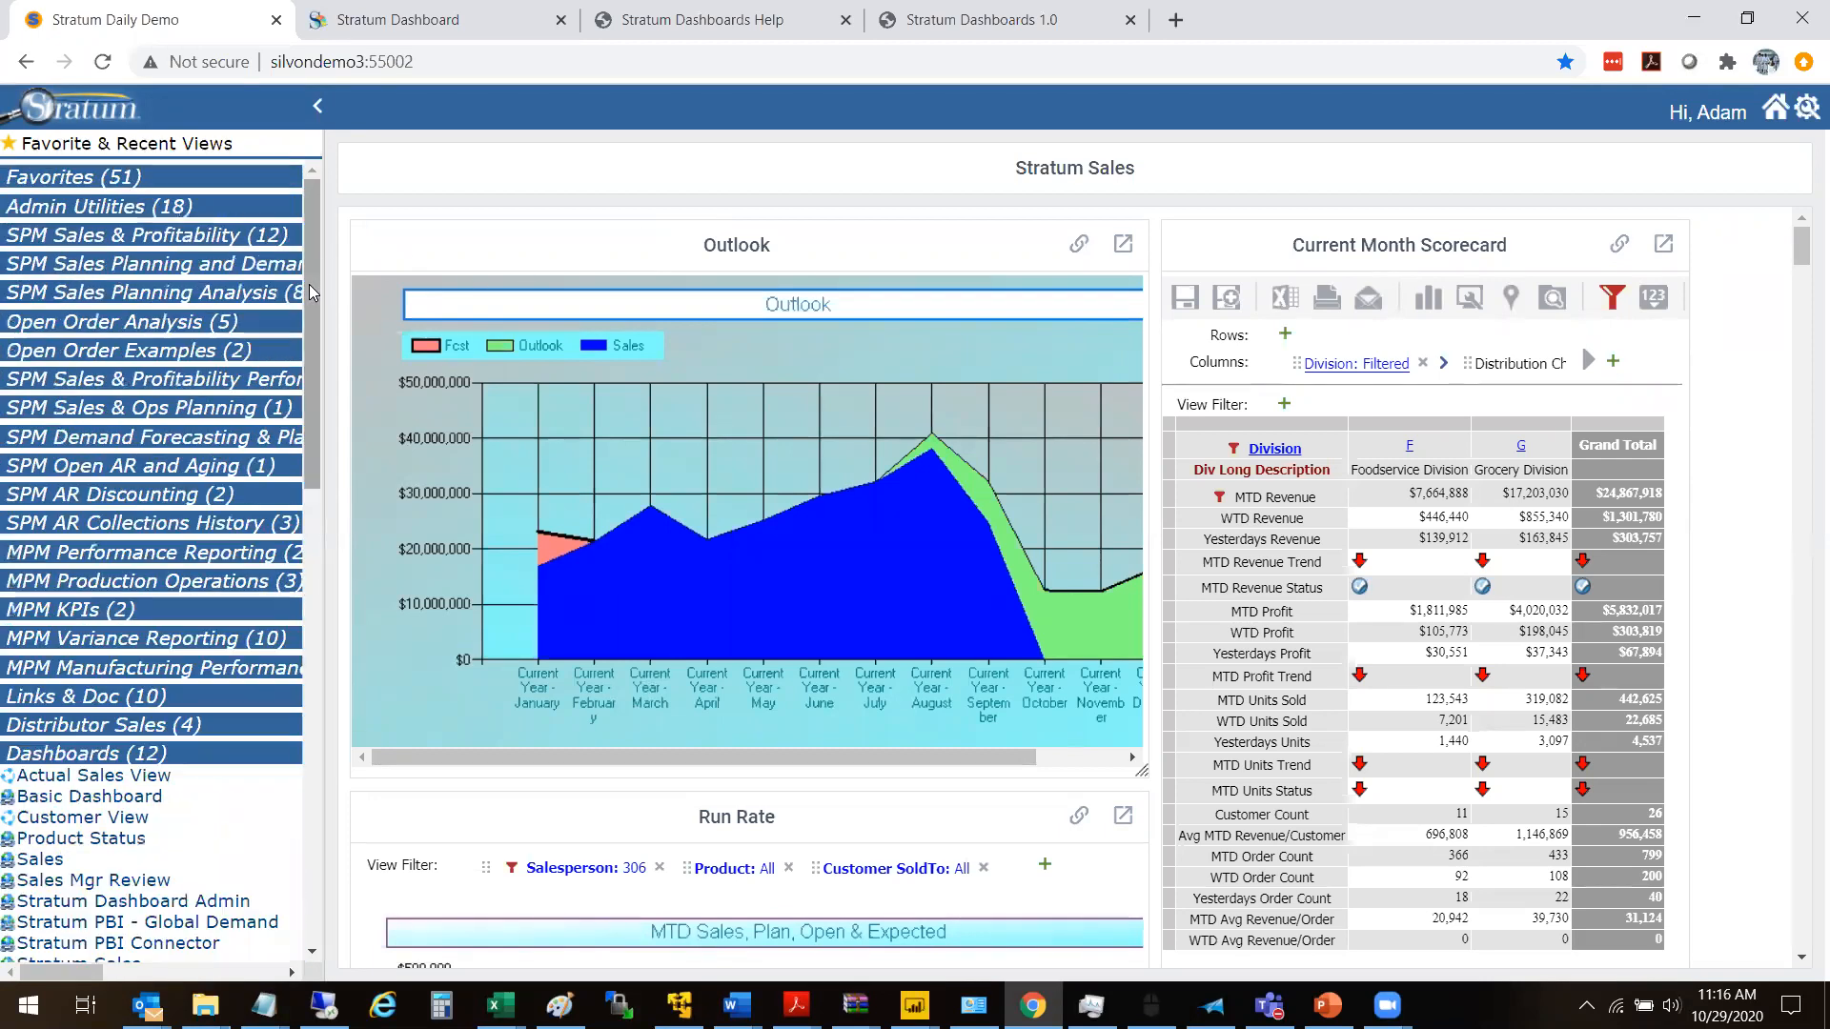
pyautogui.click(189, 753)
pyautogui.click(188, 753)
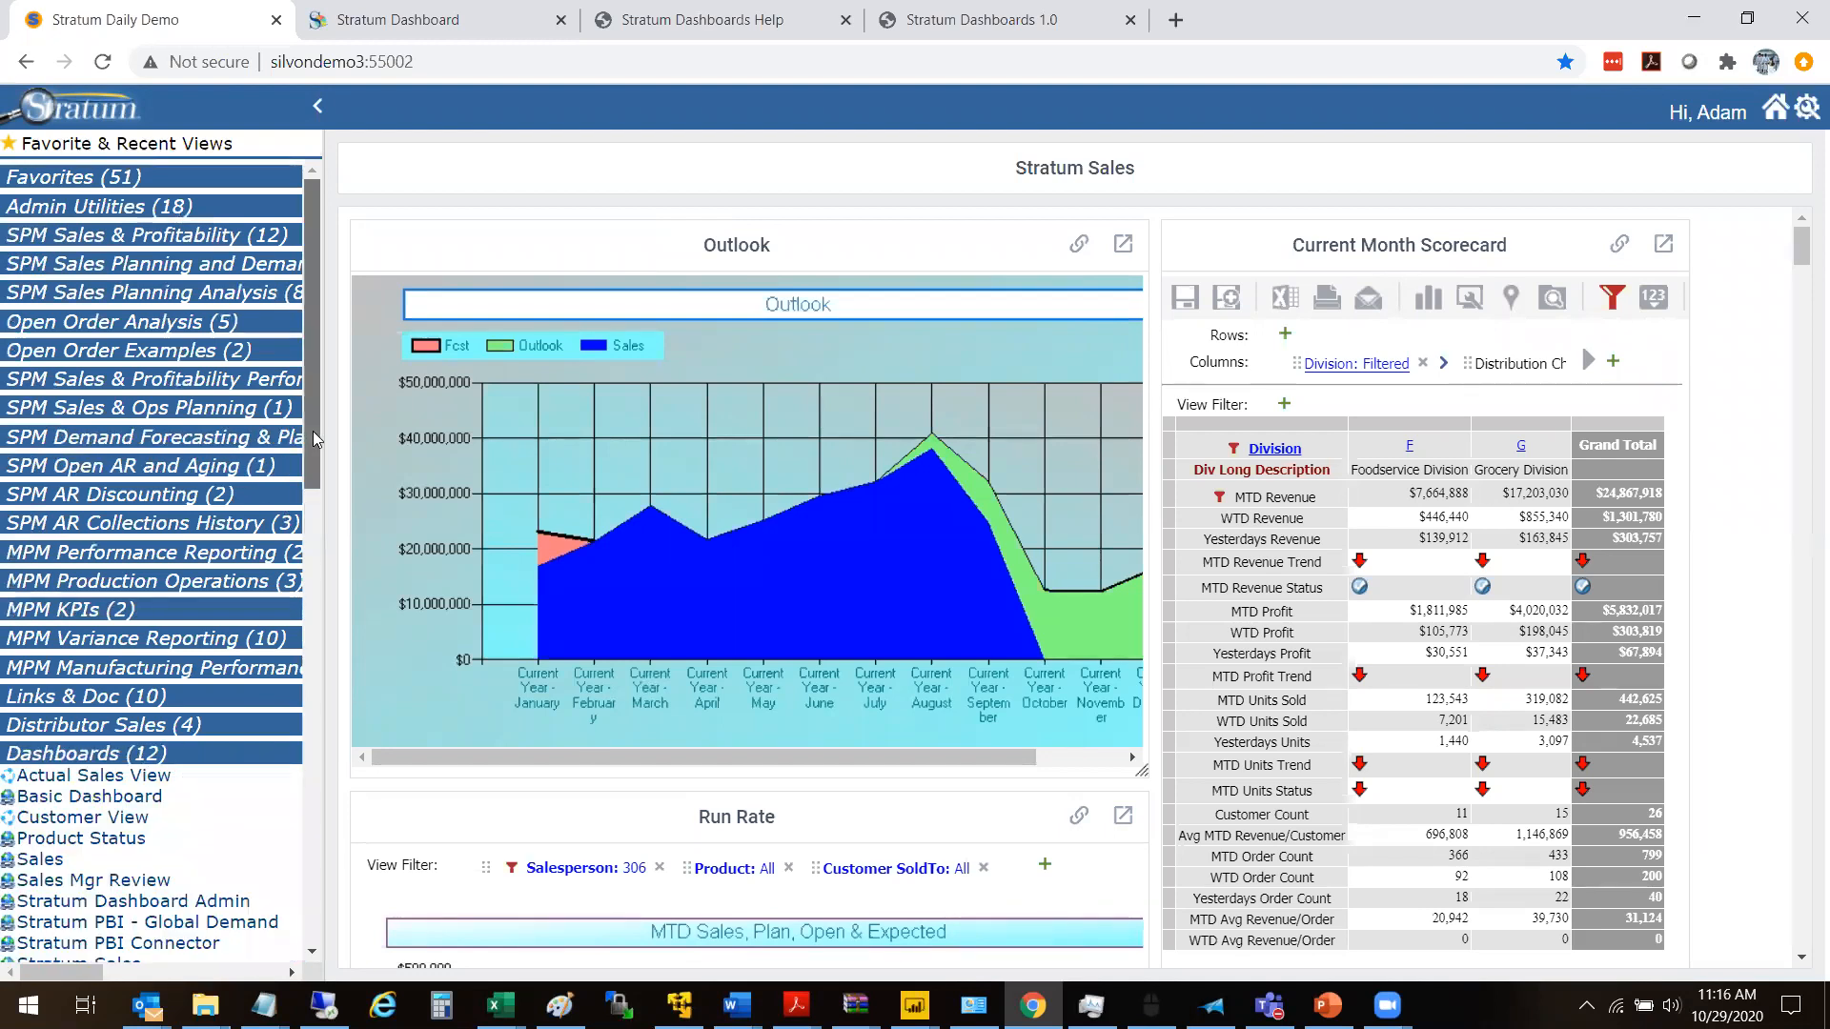
pyautogui.scroll(-3, 312, 431)
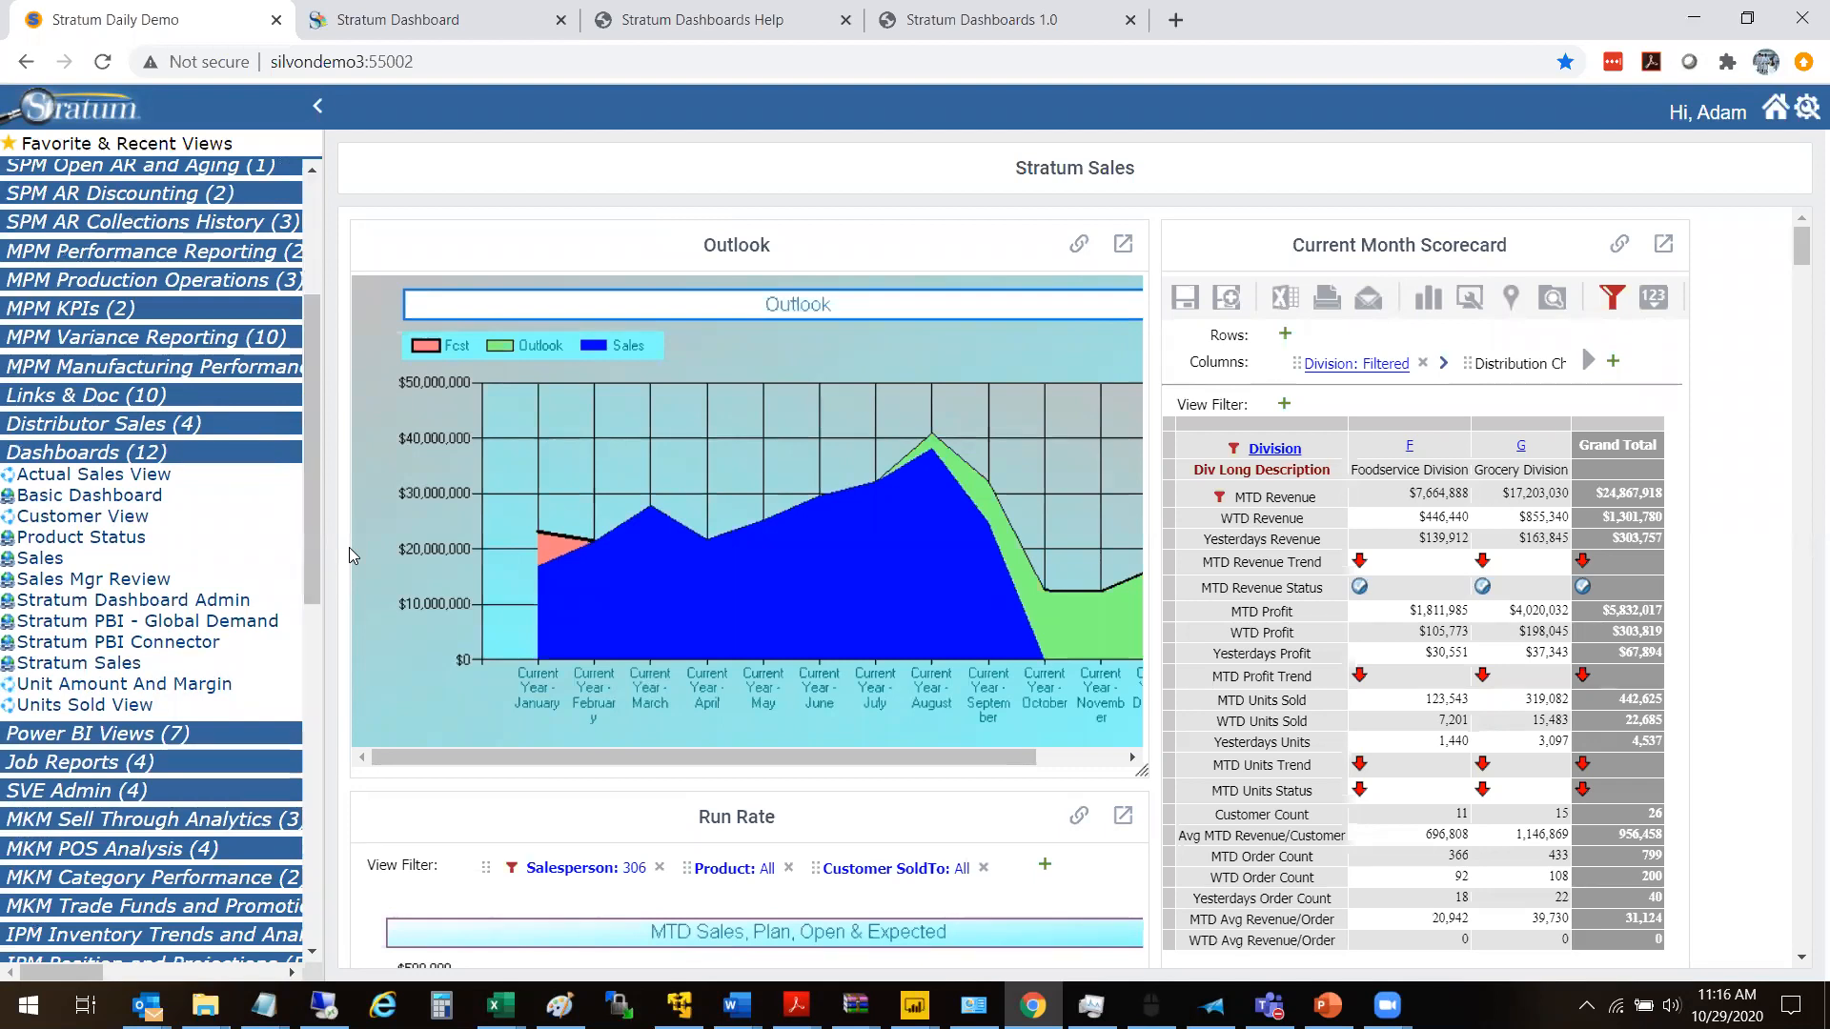
pyautogui.click(163, 607)
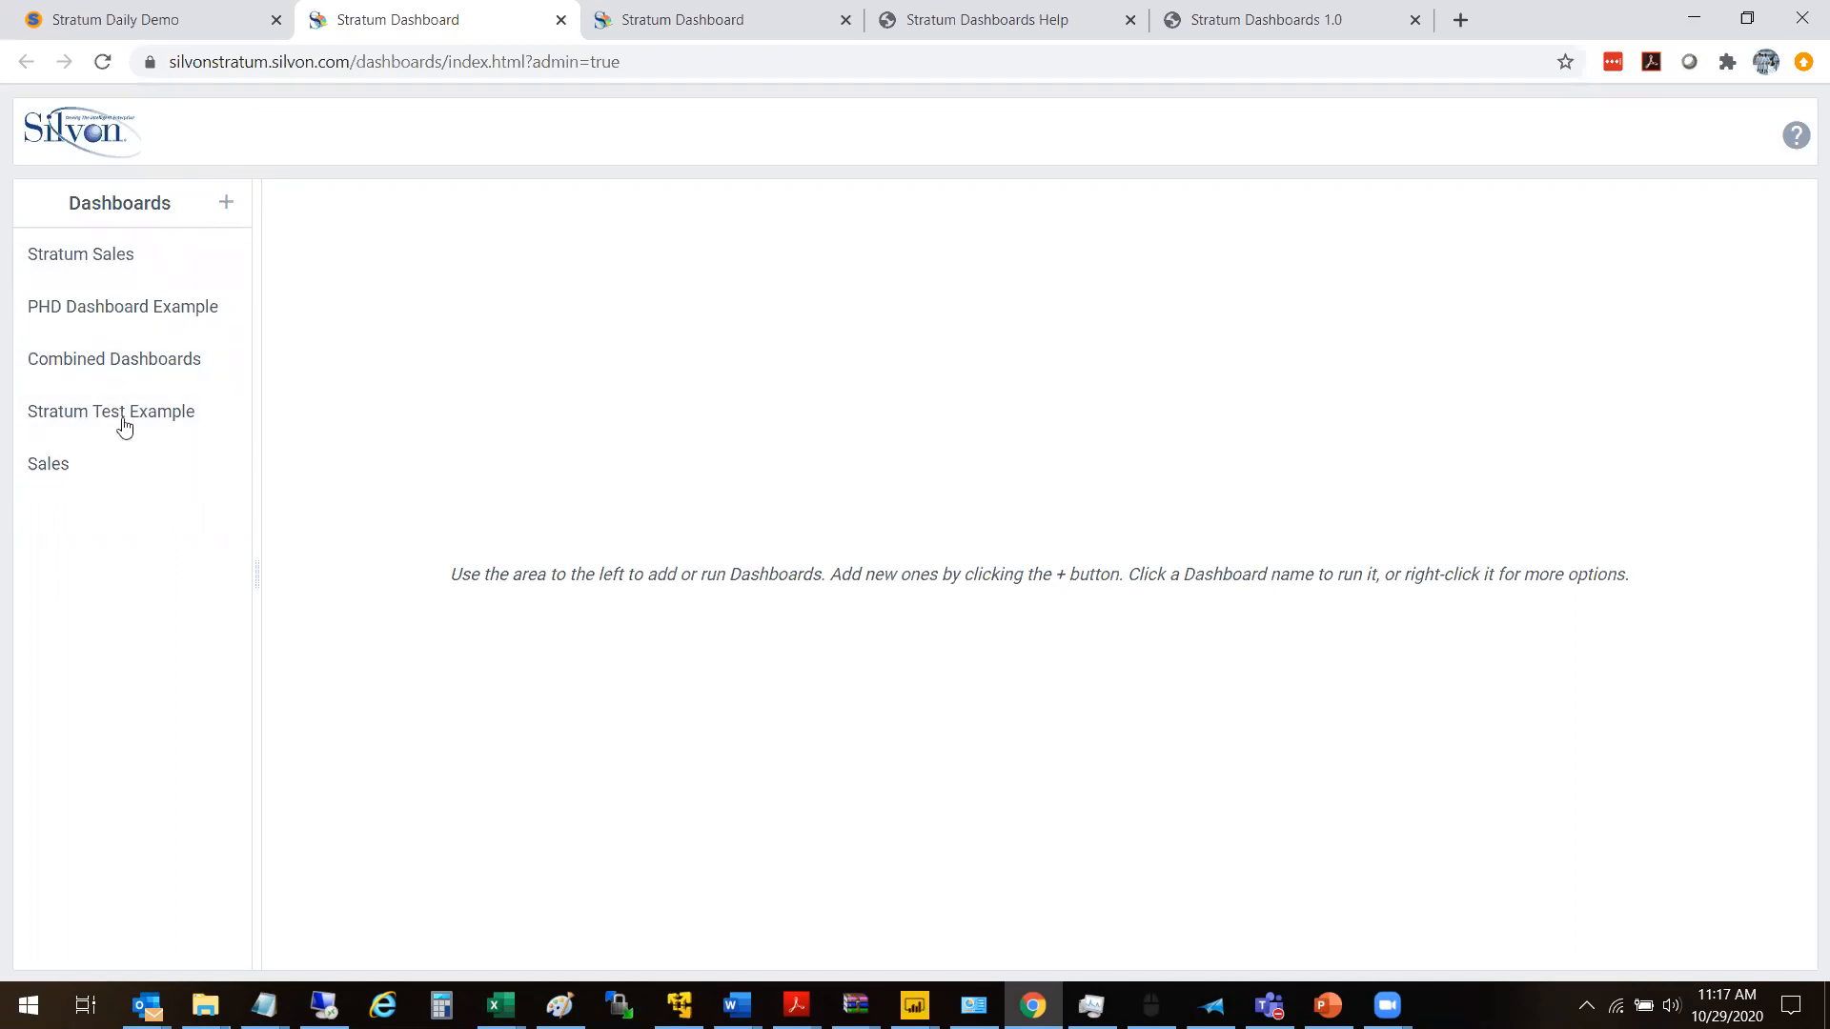
# - Open the Stratum Sales dashboard in the admin page and look through its widgets
pyautogui.click(123, 266)
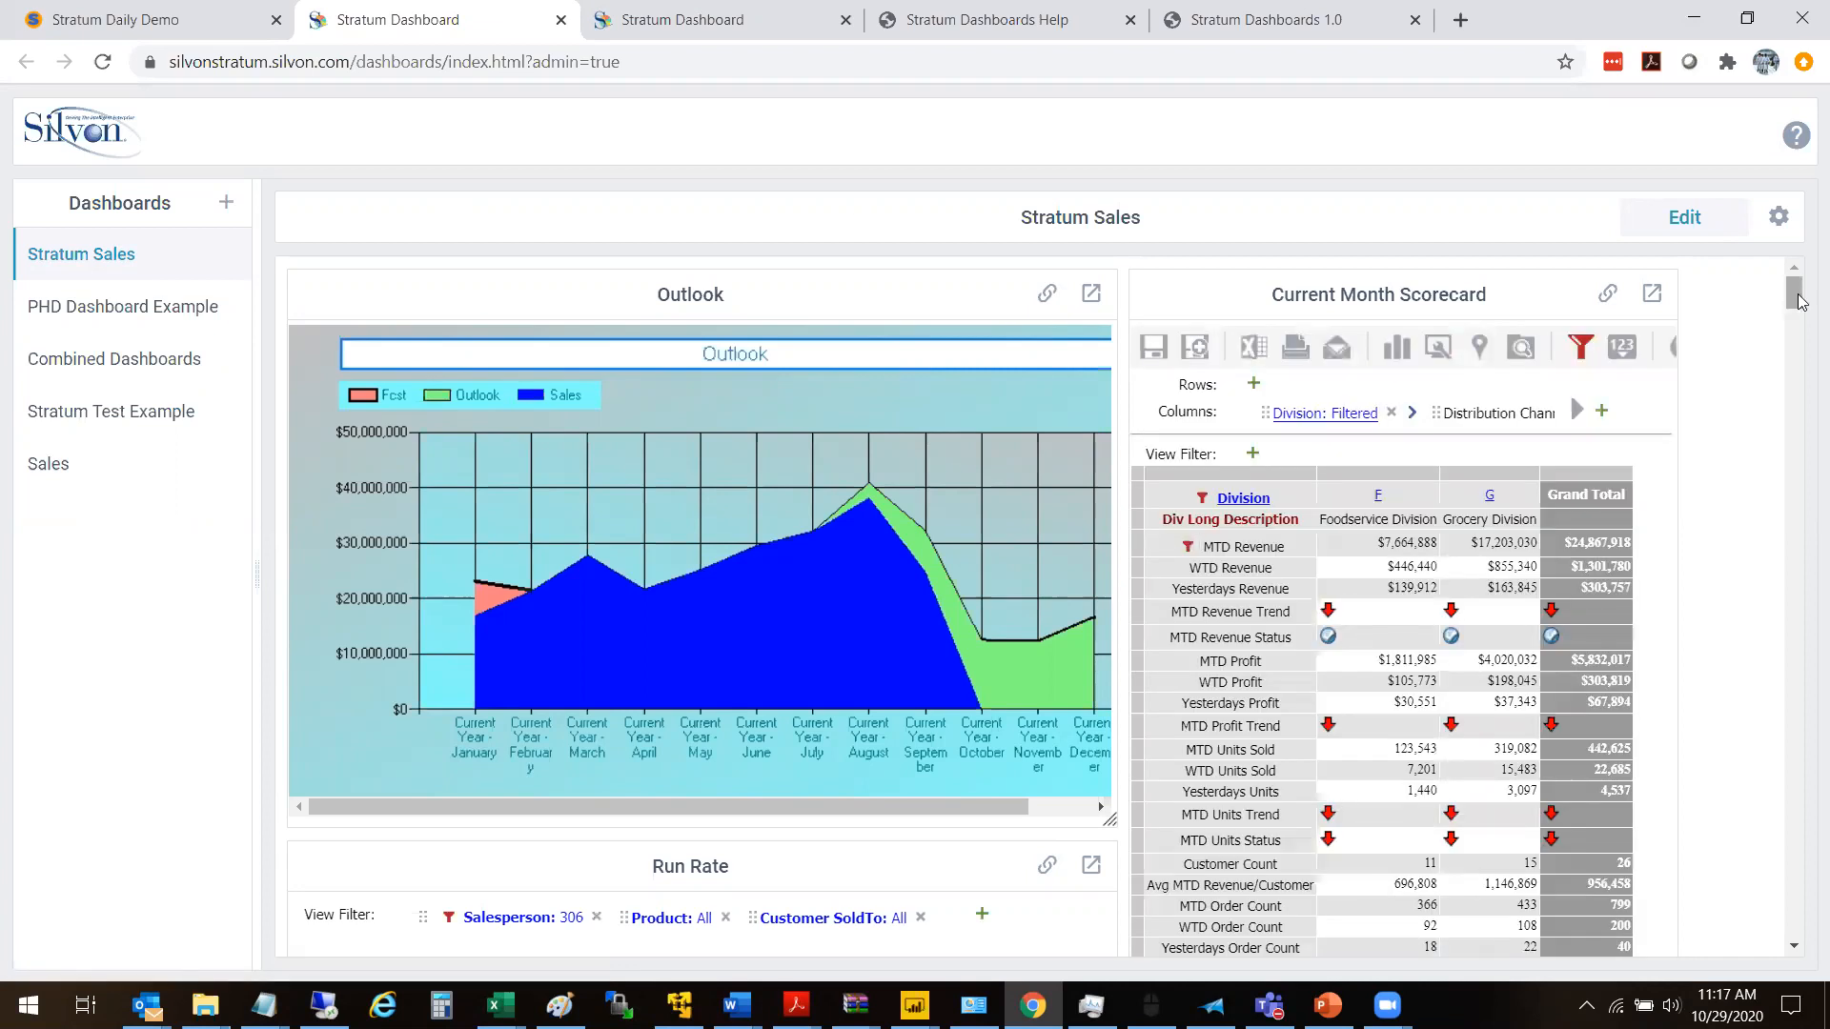
pyautogui.moveTo(1787, 293); pyautogui.dragTo(1803, 365)
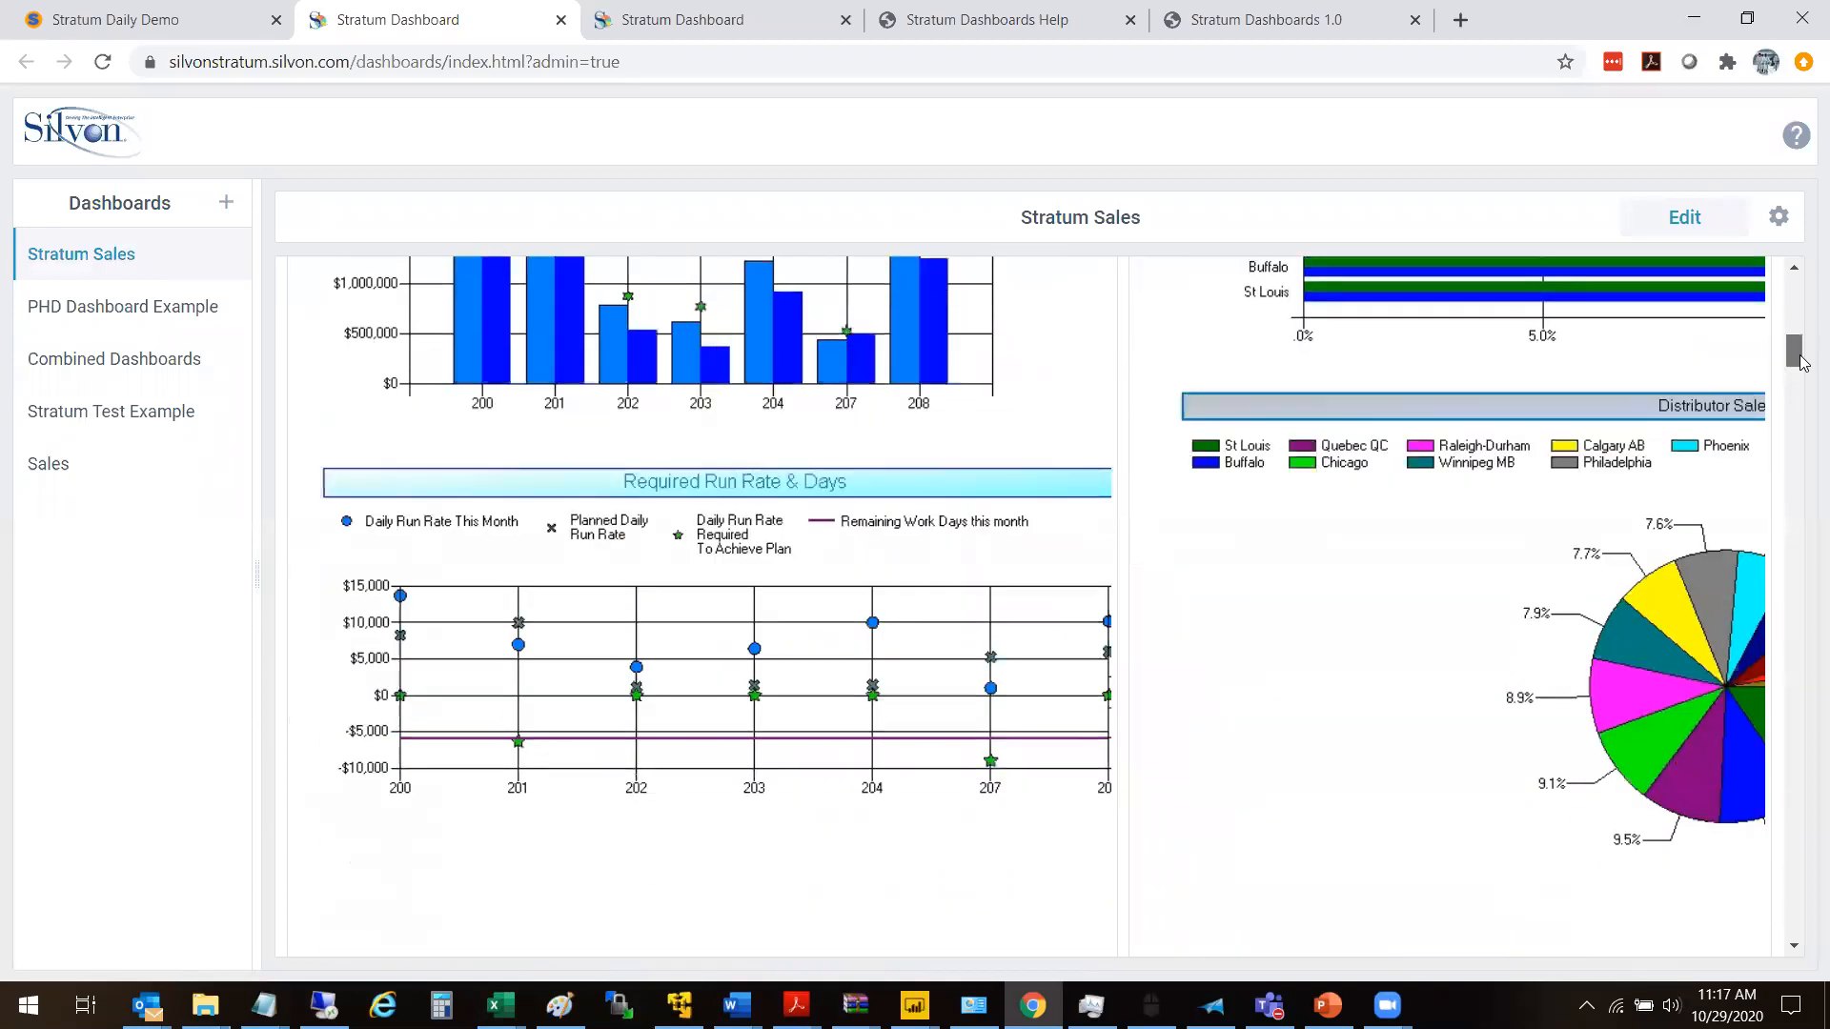
pyautogui.scroll(12, 1251, 334)
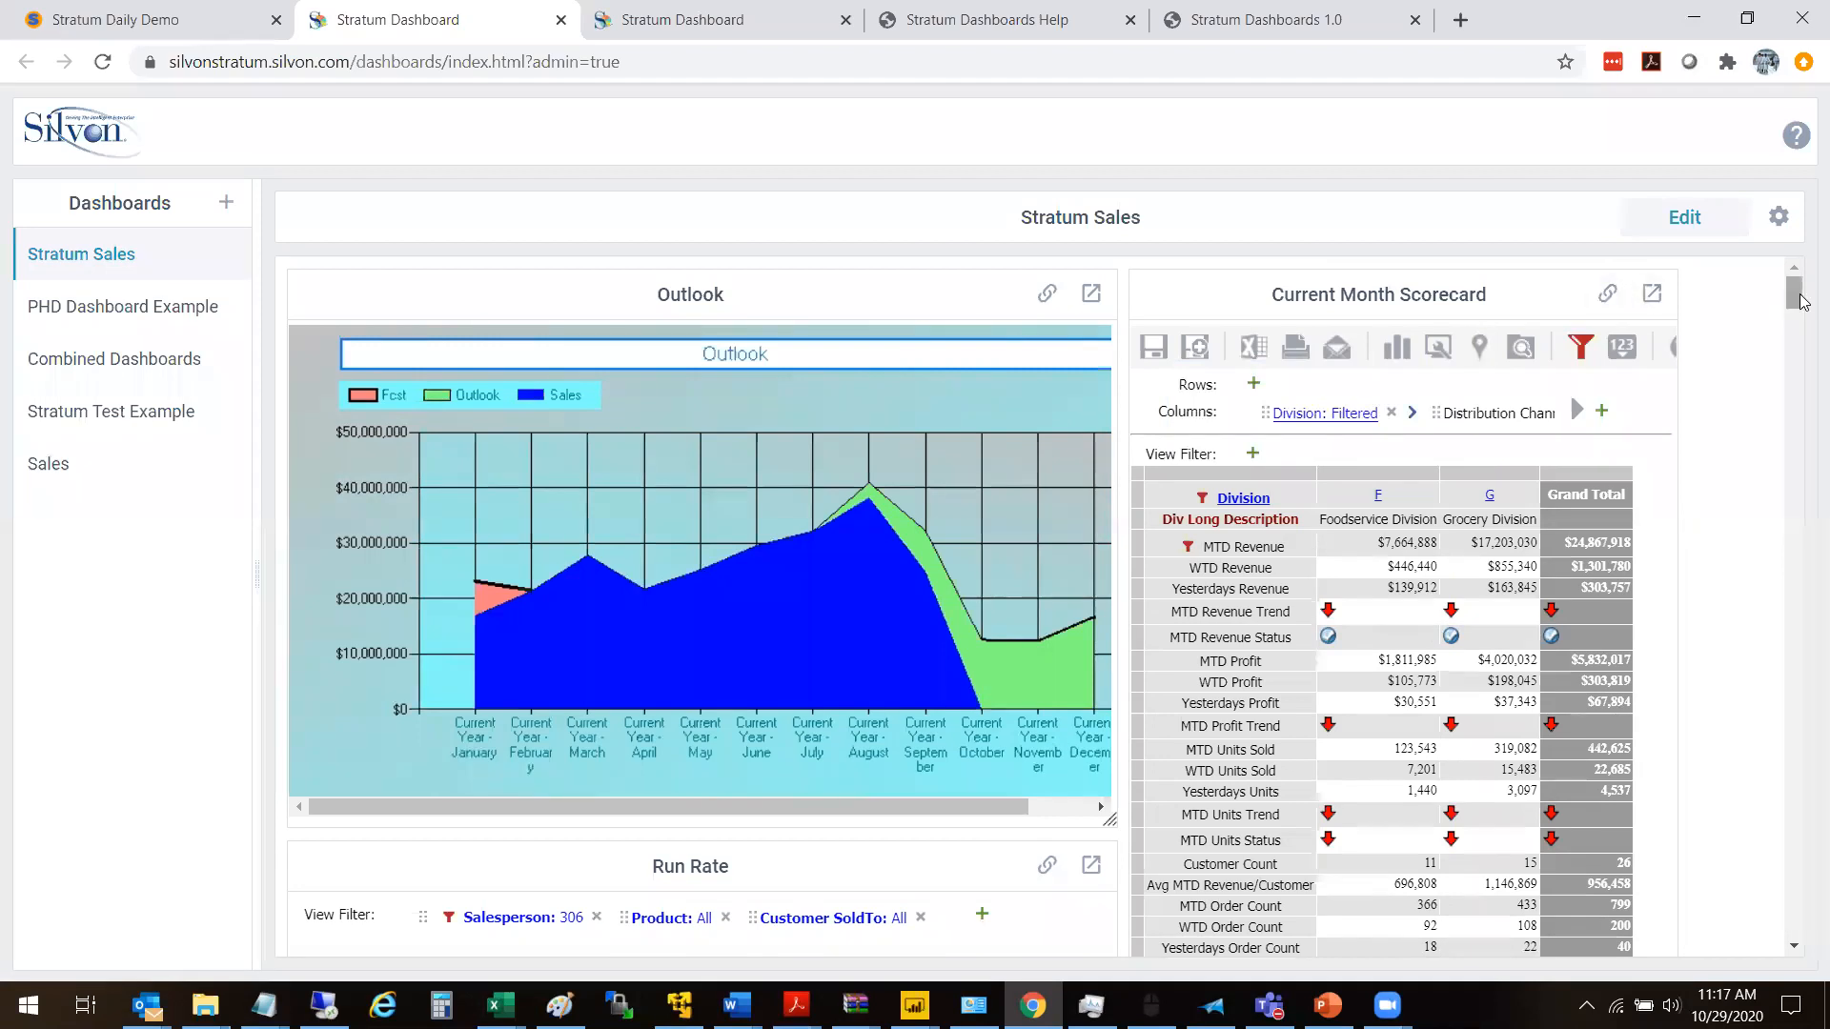
pyautogui.scroll(-7, 1799, 303)
pyautogui.scroll(7, 1792, 297)
# - Put the Stratum Sales dashboard into edit mode and narrow the Dashboards list to enlarge the workspace
pyautogui.click(1664, 234)
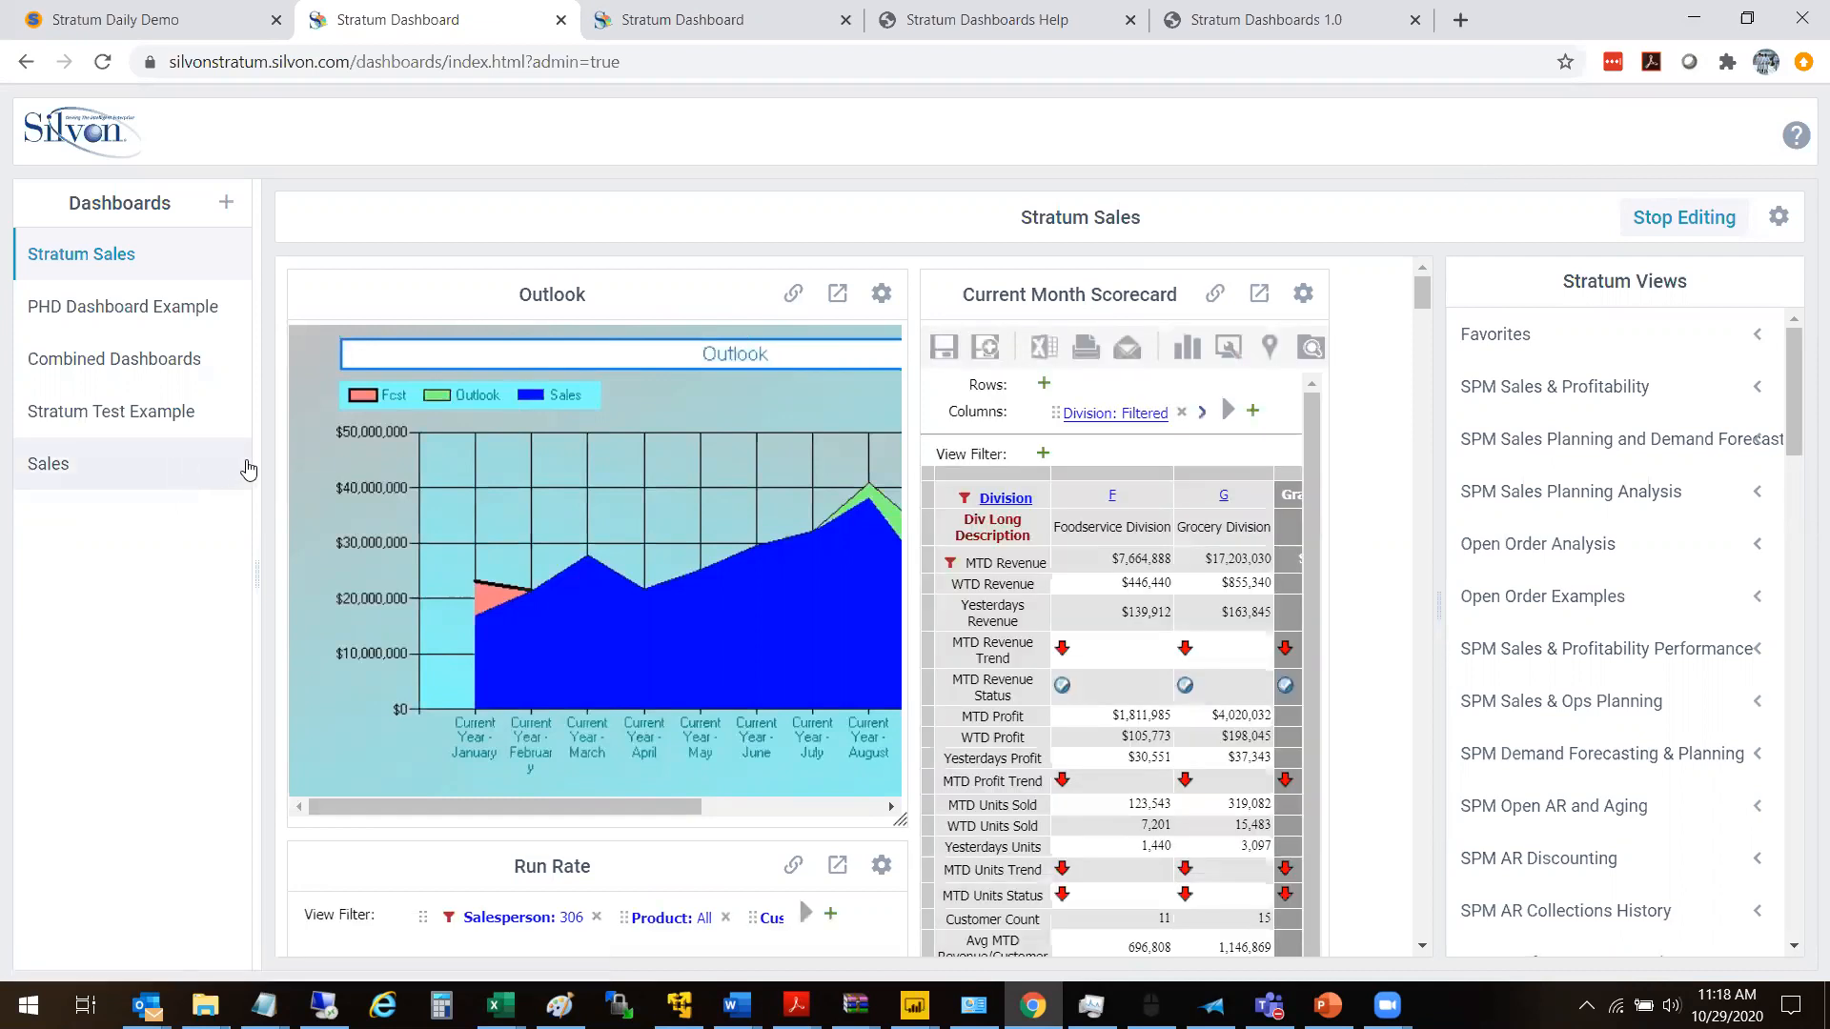
pyautogui.moveTo(255, 467); pyautogui.dragTo(78, 463)
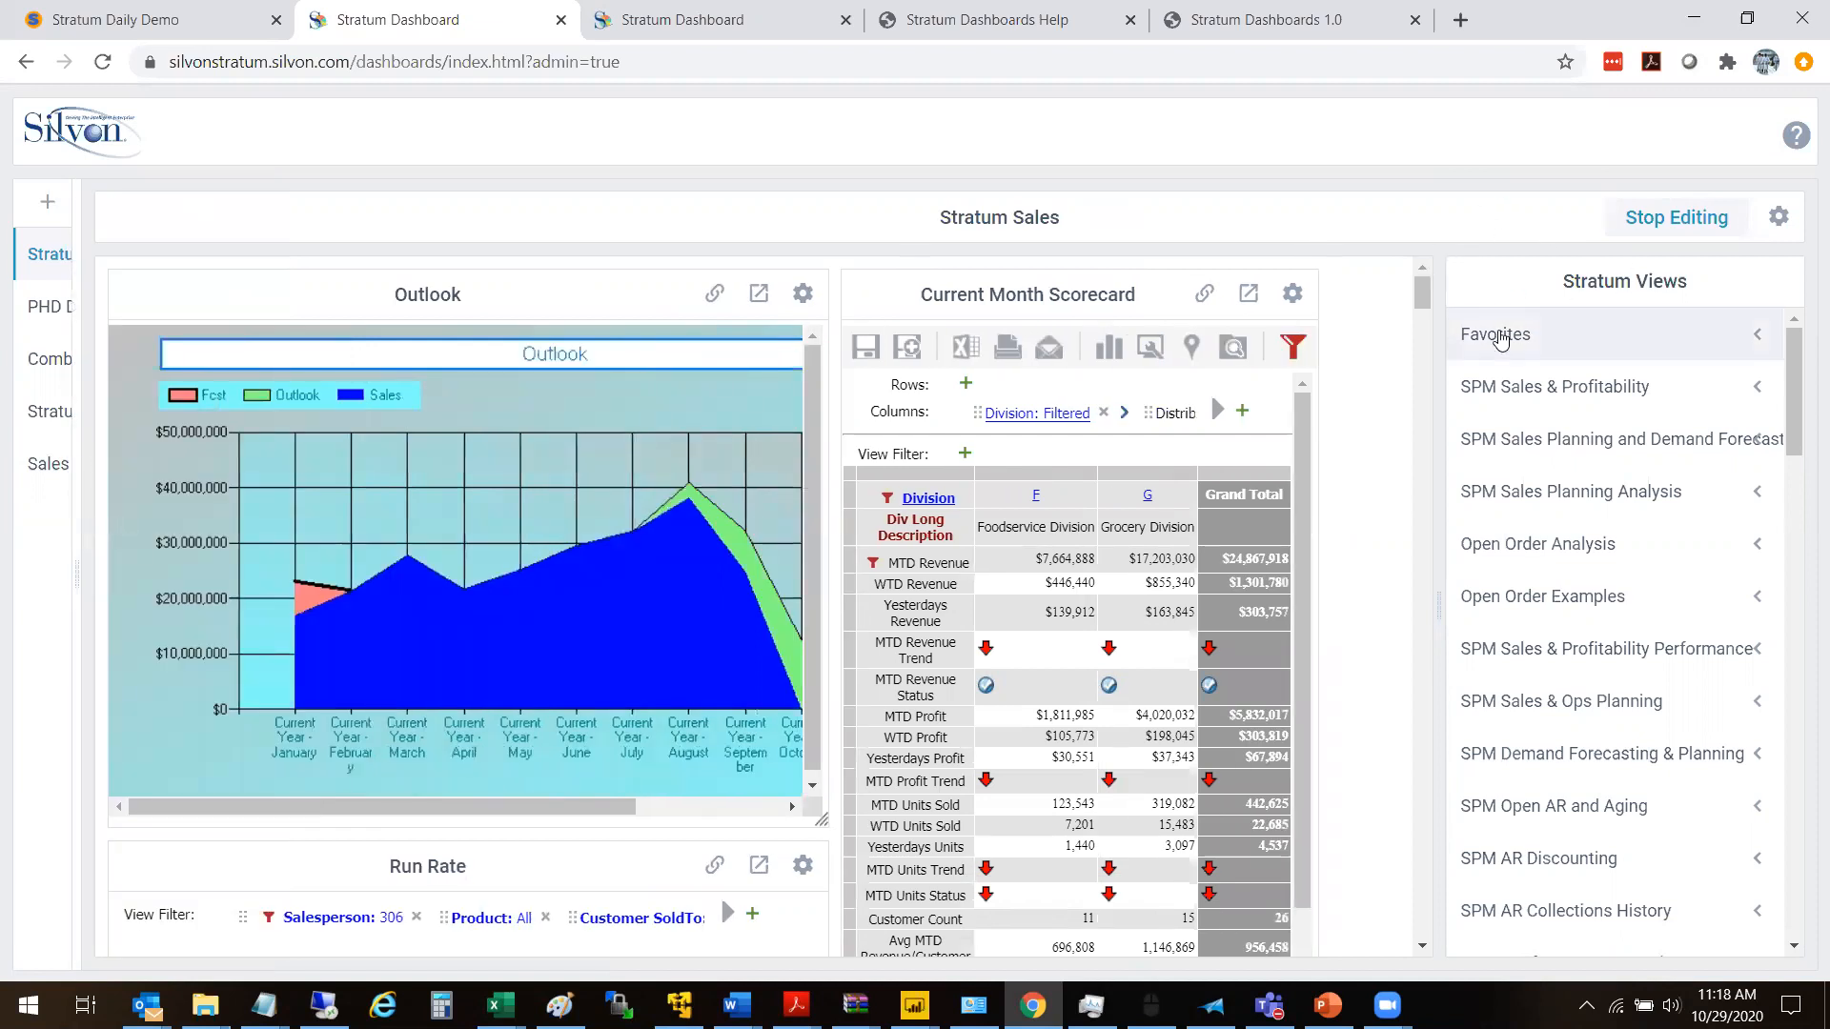
# - Look through the Stratum Views groups and expand Other Dashboard Widgets to show the custom URL option
pyautogui.moveTo(1801, 420); pyautogui.dragTo(1805, 946)
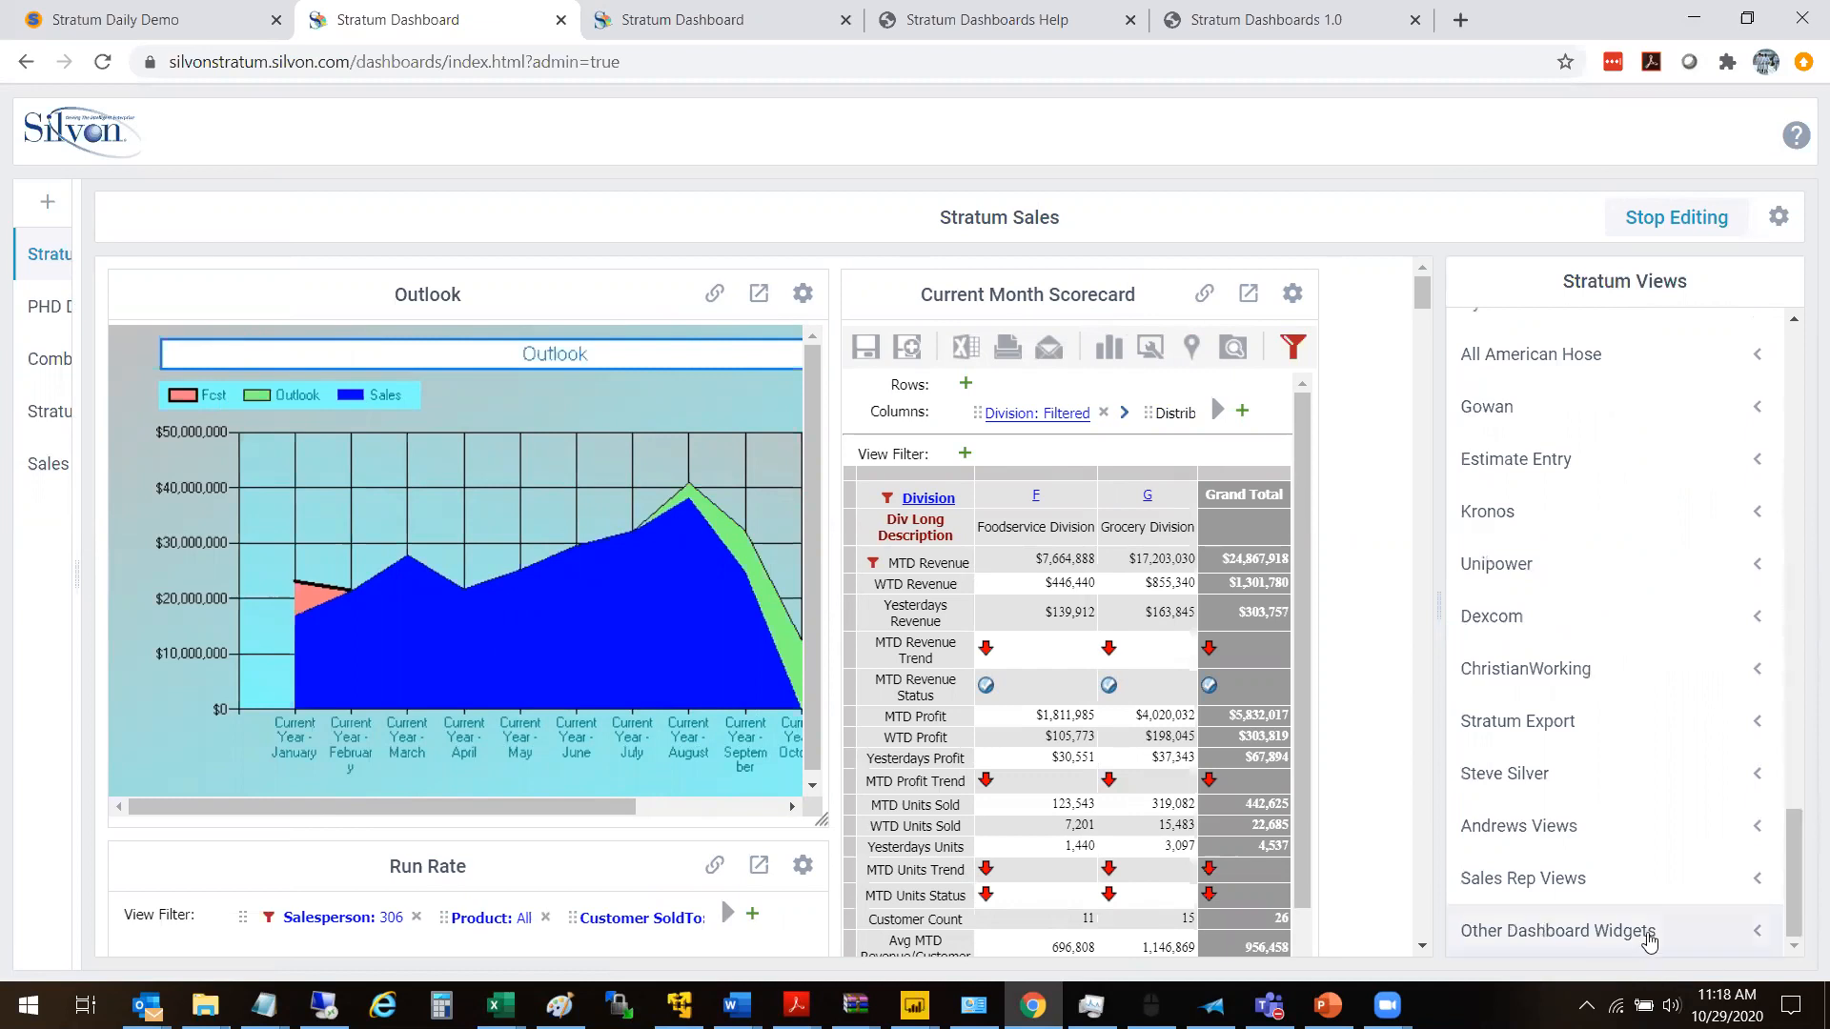
pyautogui.click(1778, 928)
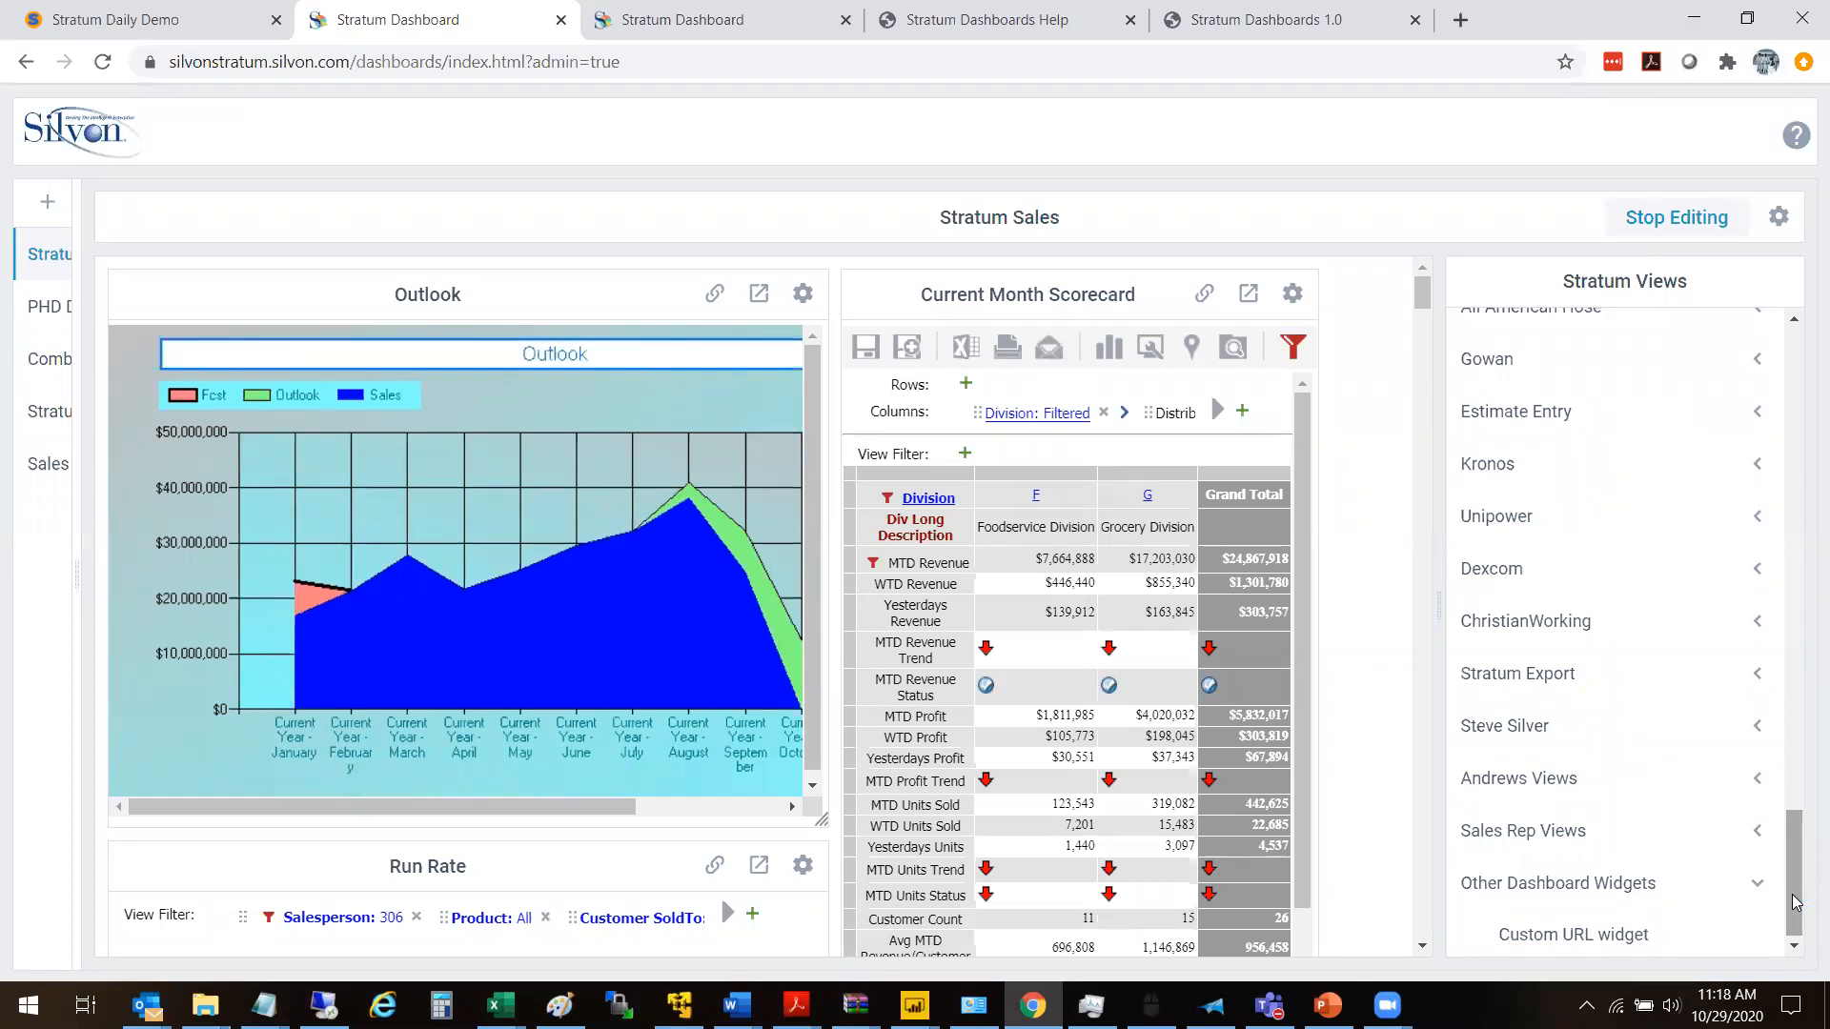
pyautogui.moveTo(1794, 831); pyautogui.dragTo(1802, 411)
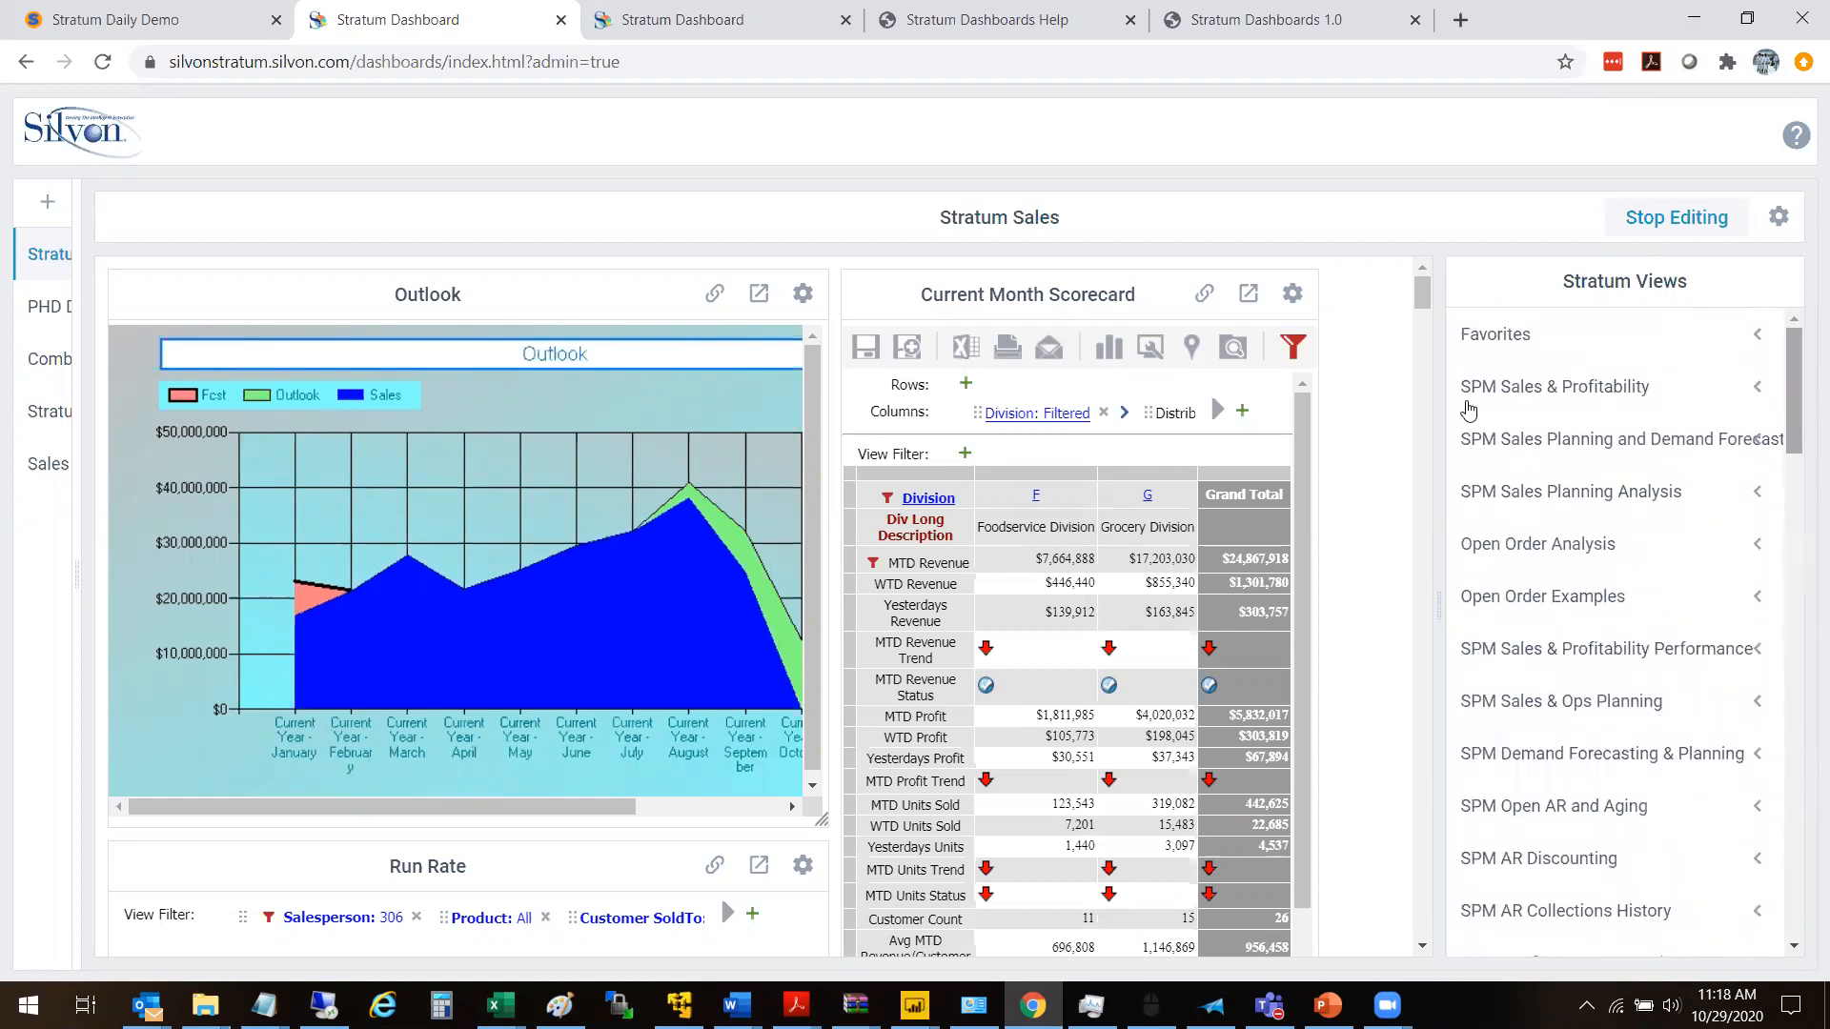
# - Inspect the full Power BI URL in the Stratum Sales widget's settings and close them without saving
pyautogui.moveTo(1420, 298); pyautogui.dragTo(1434, 390)
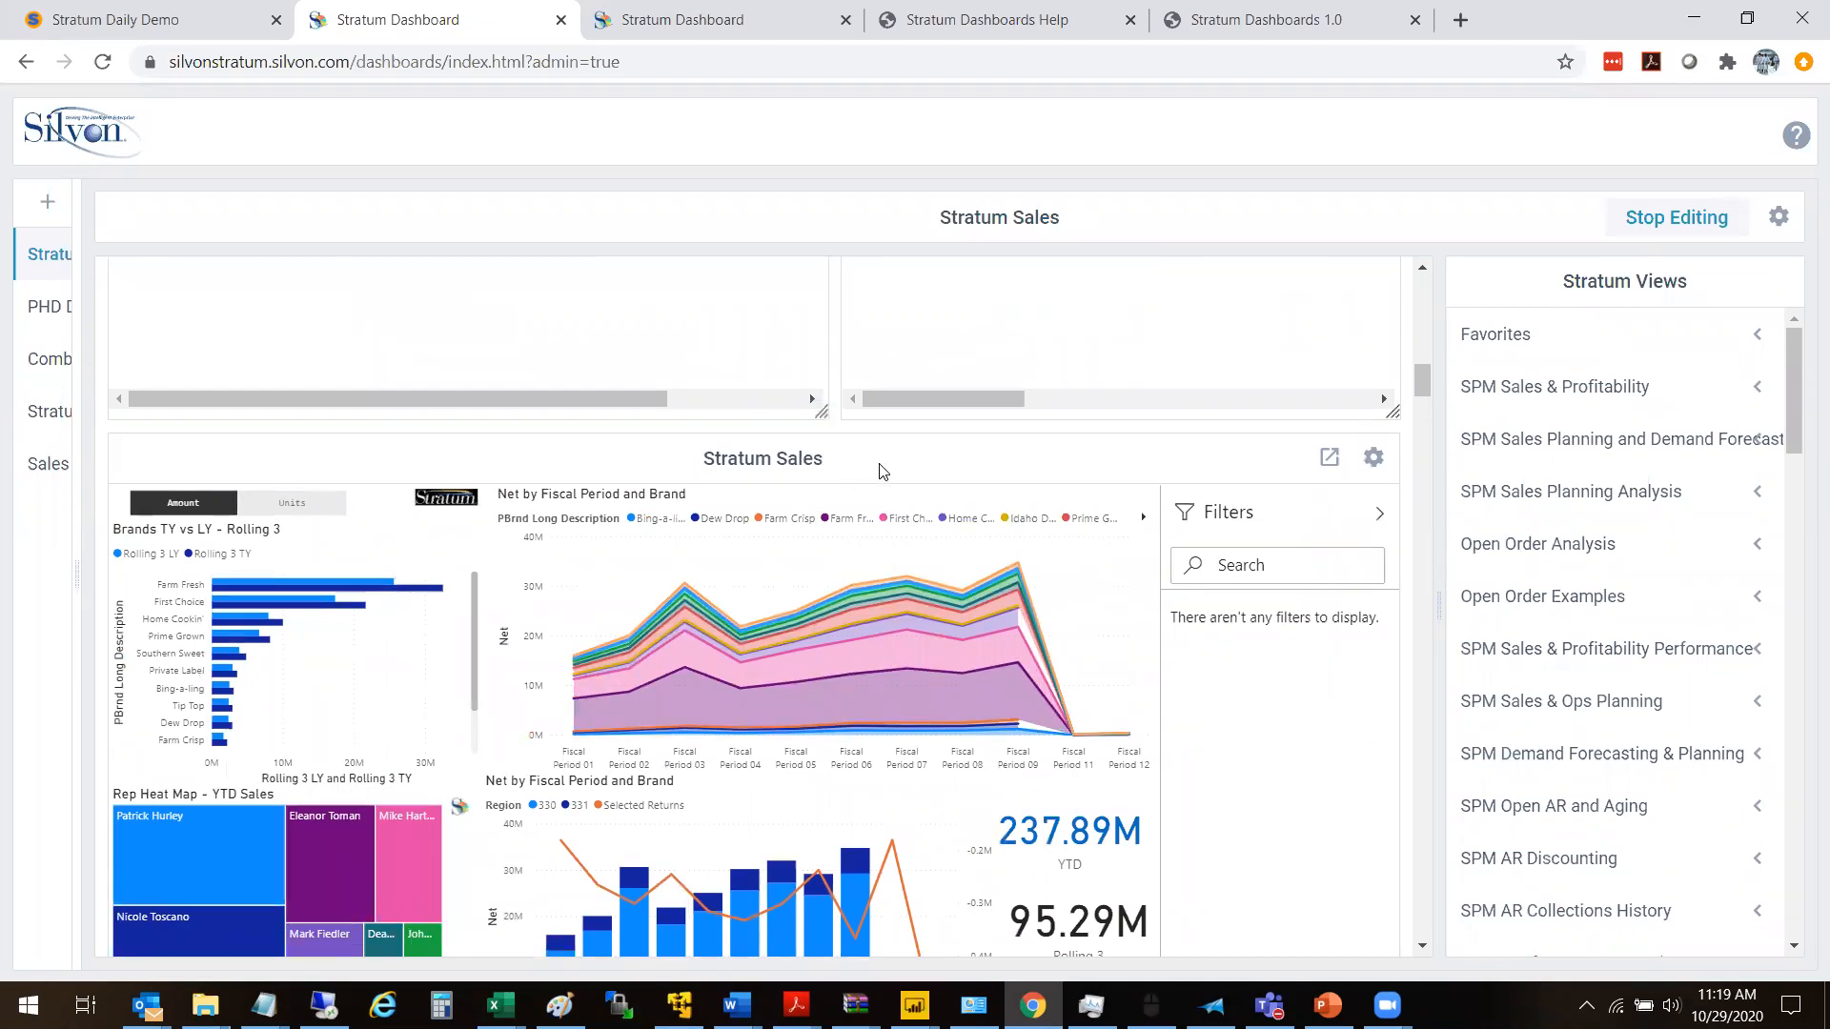
pyautogui.moveTo(1424, 391); pyautogui.dragTo(1423, 390)
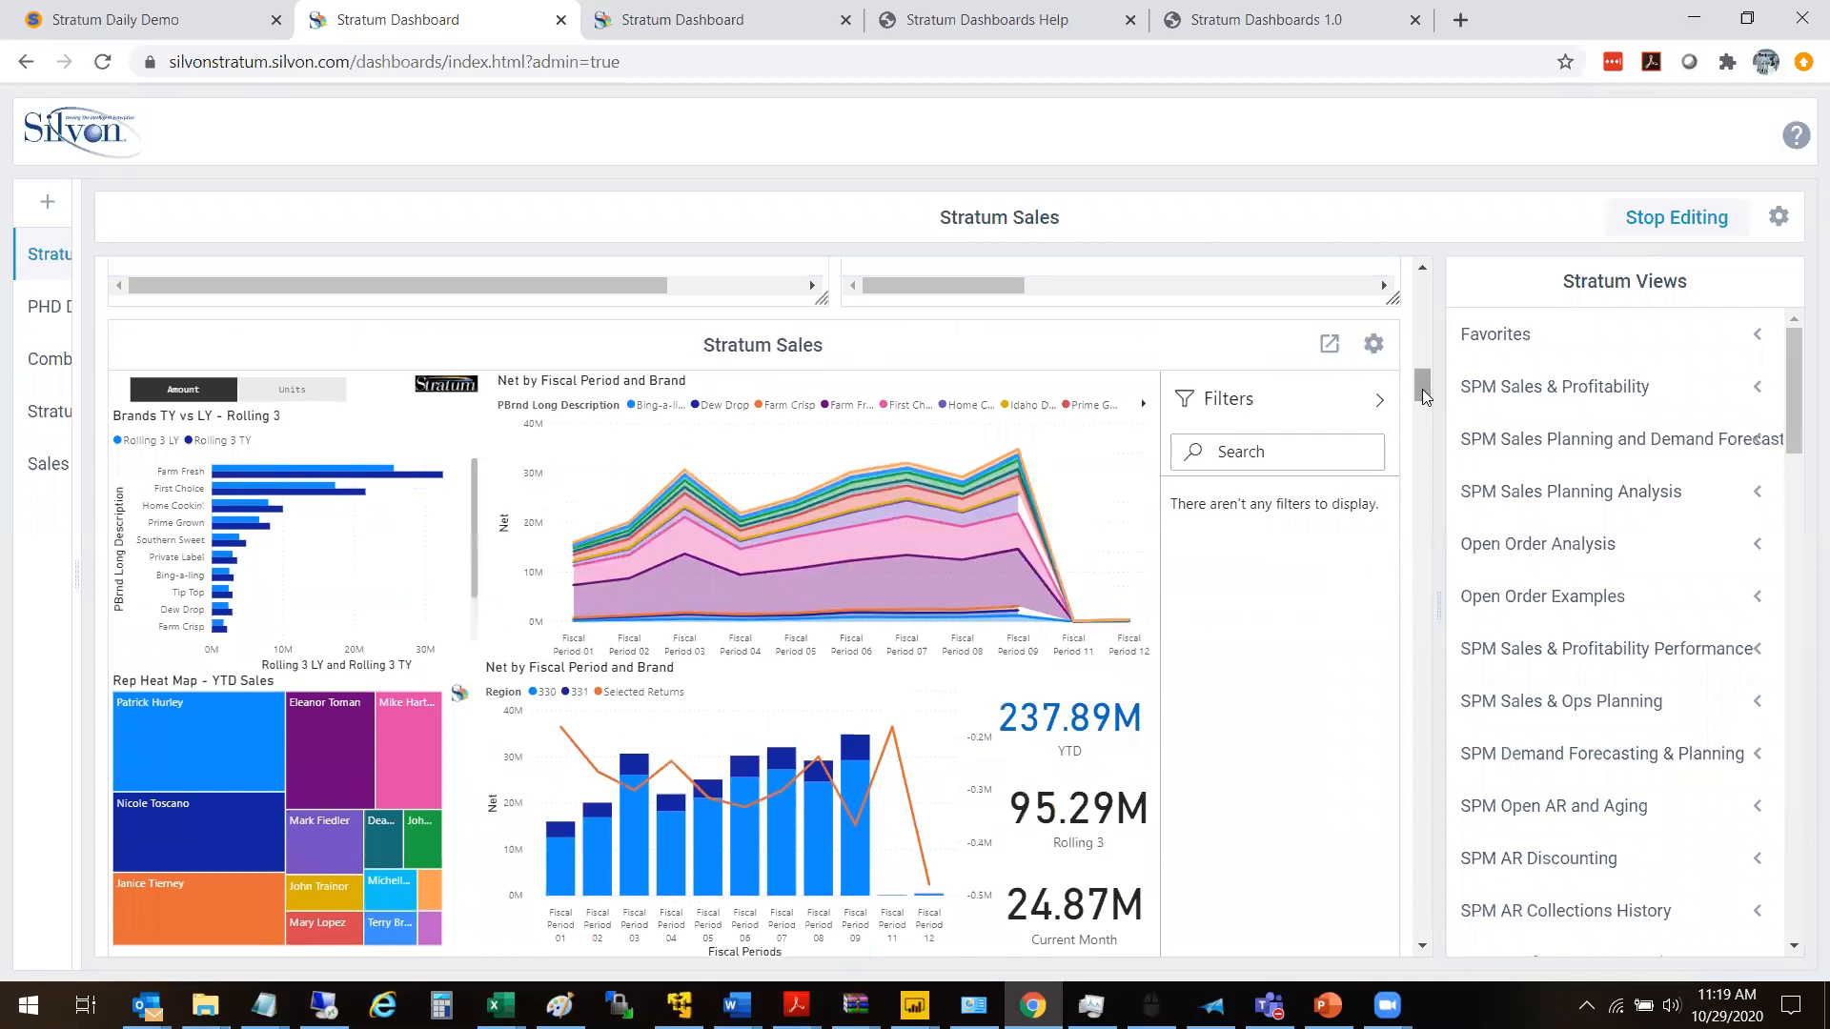
pyautogui.click(1374, 344)
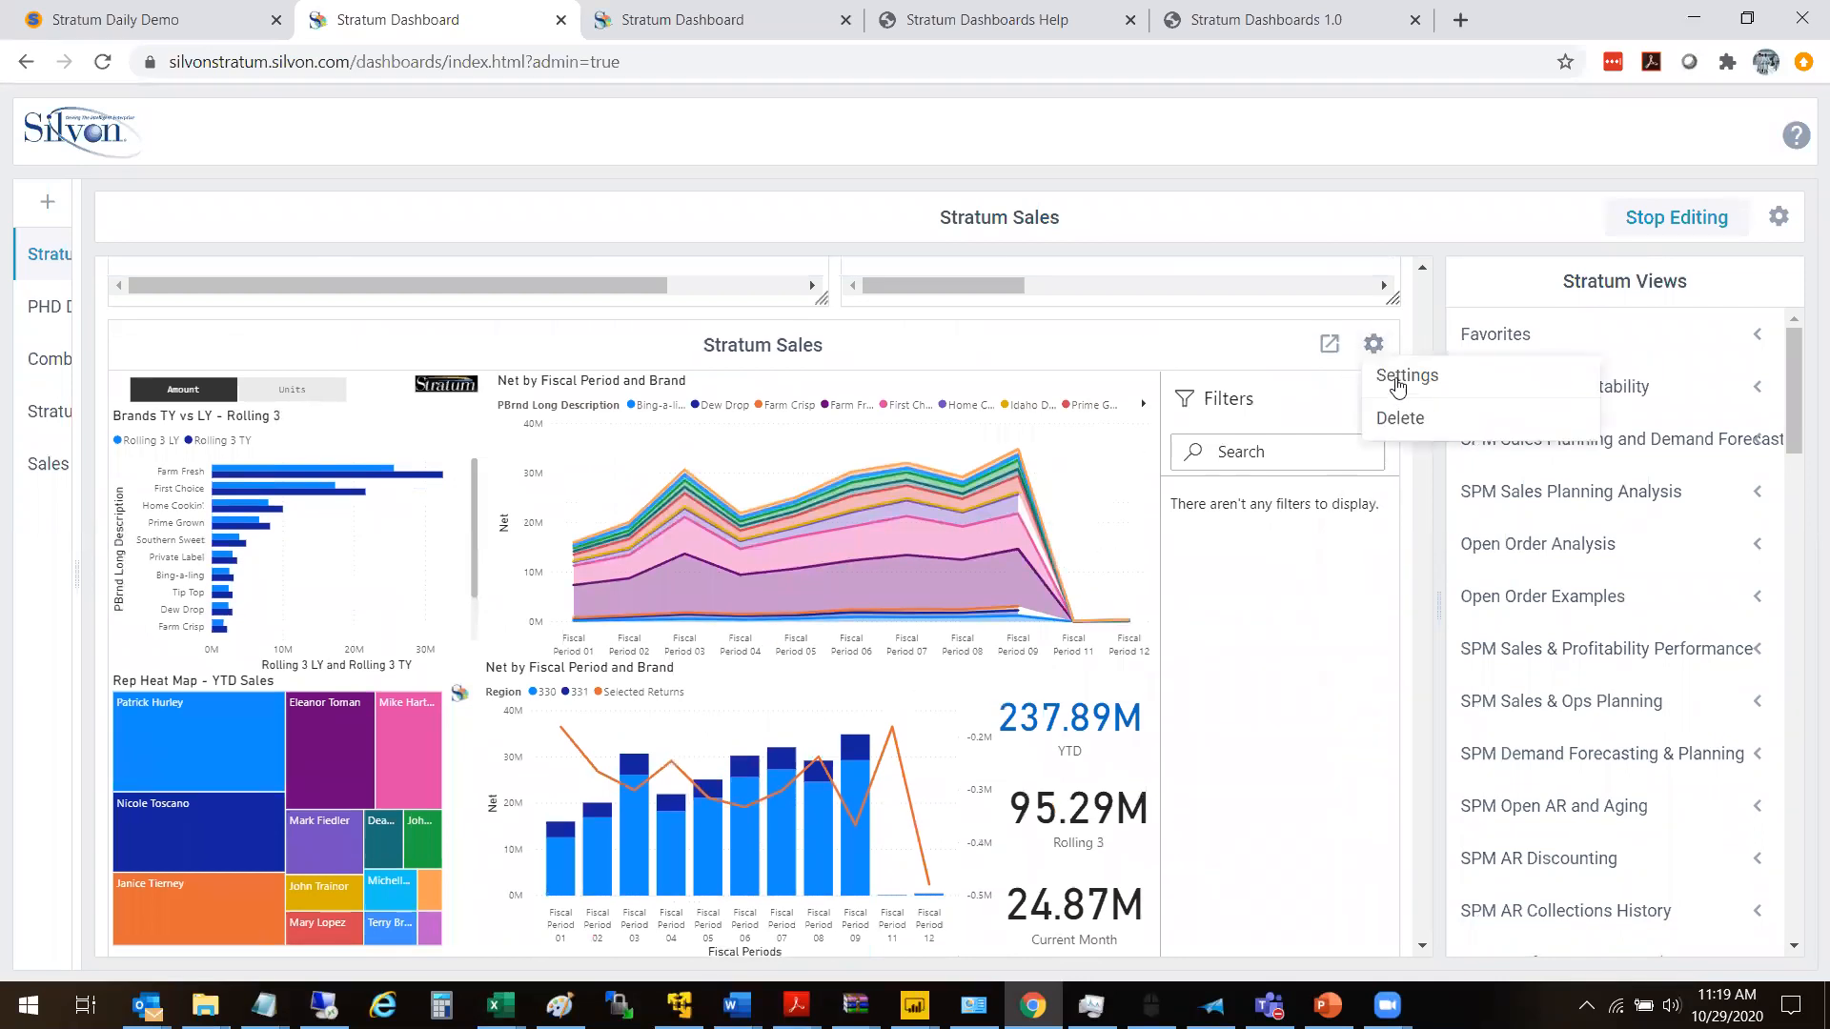
pyautogui.click(1401, 377)
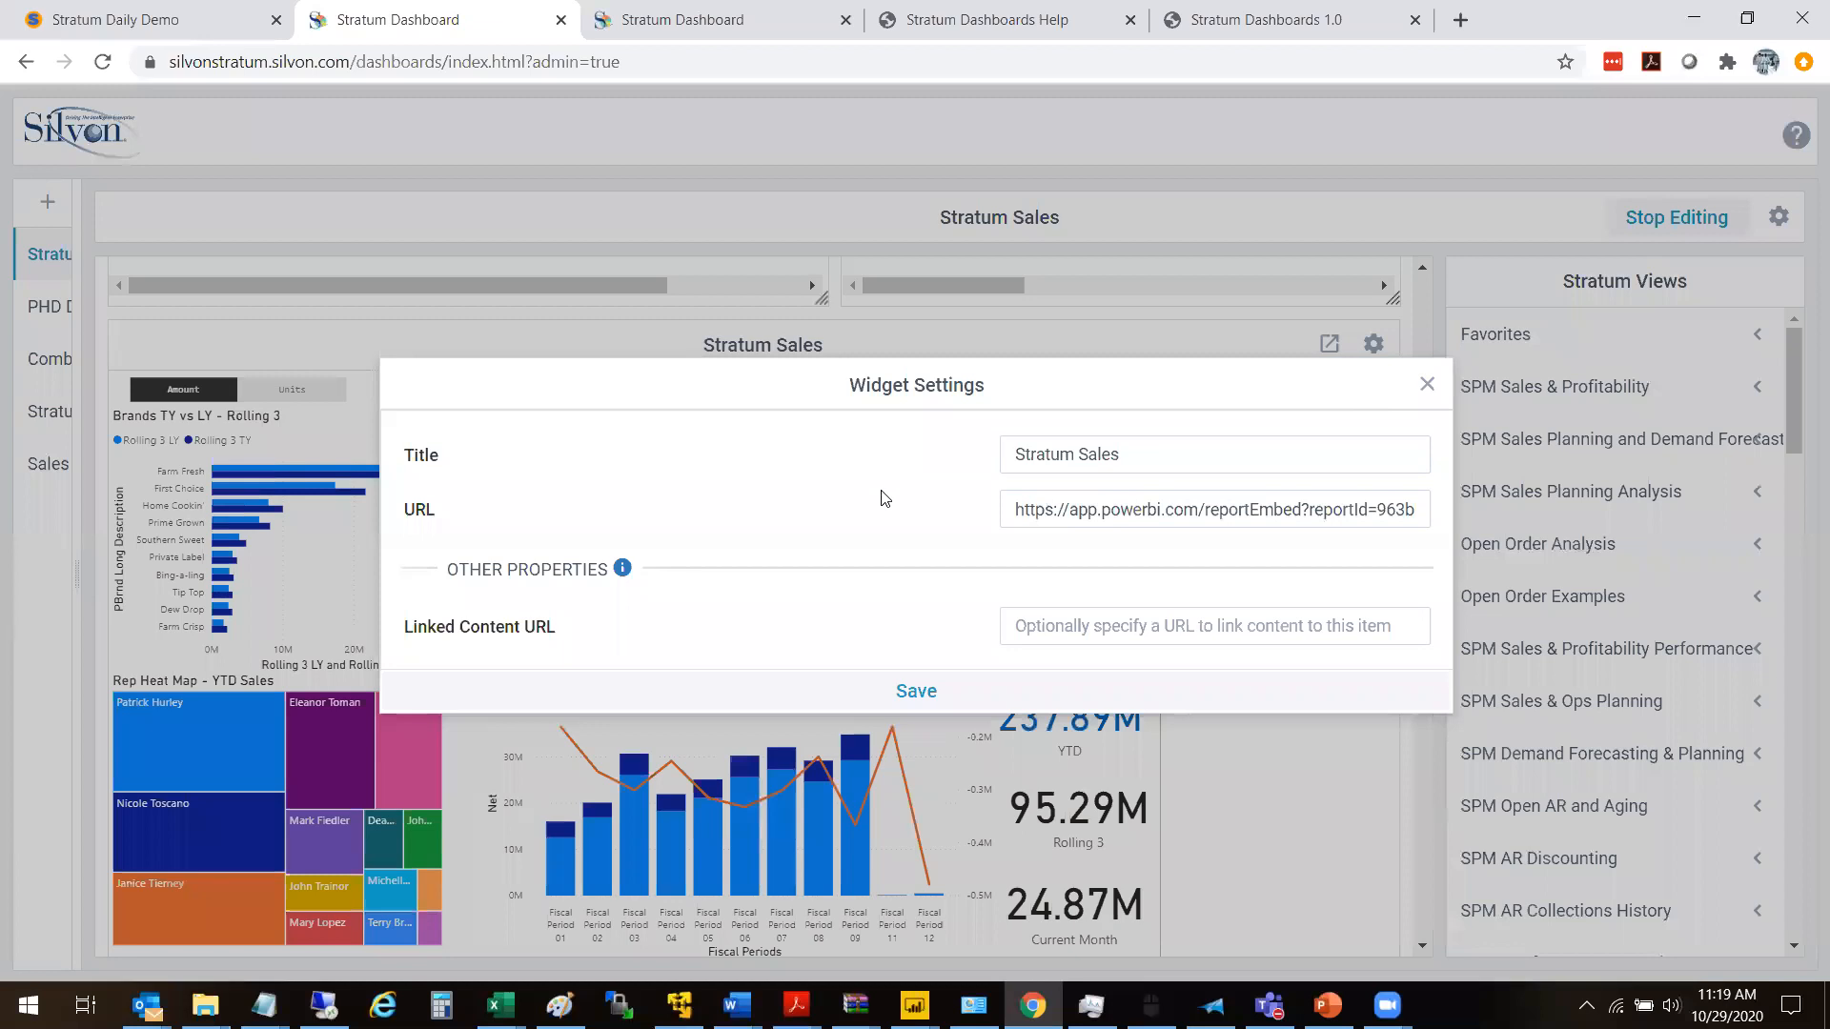
pyautogui.click(1140, 510)
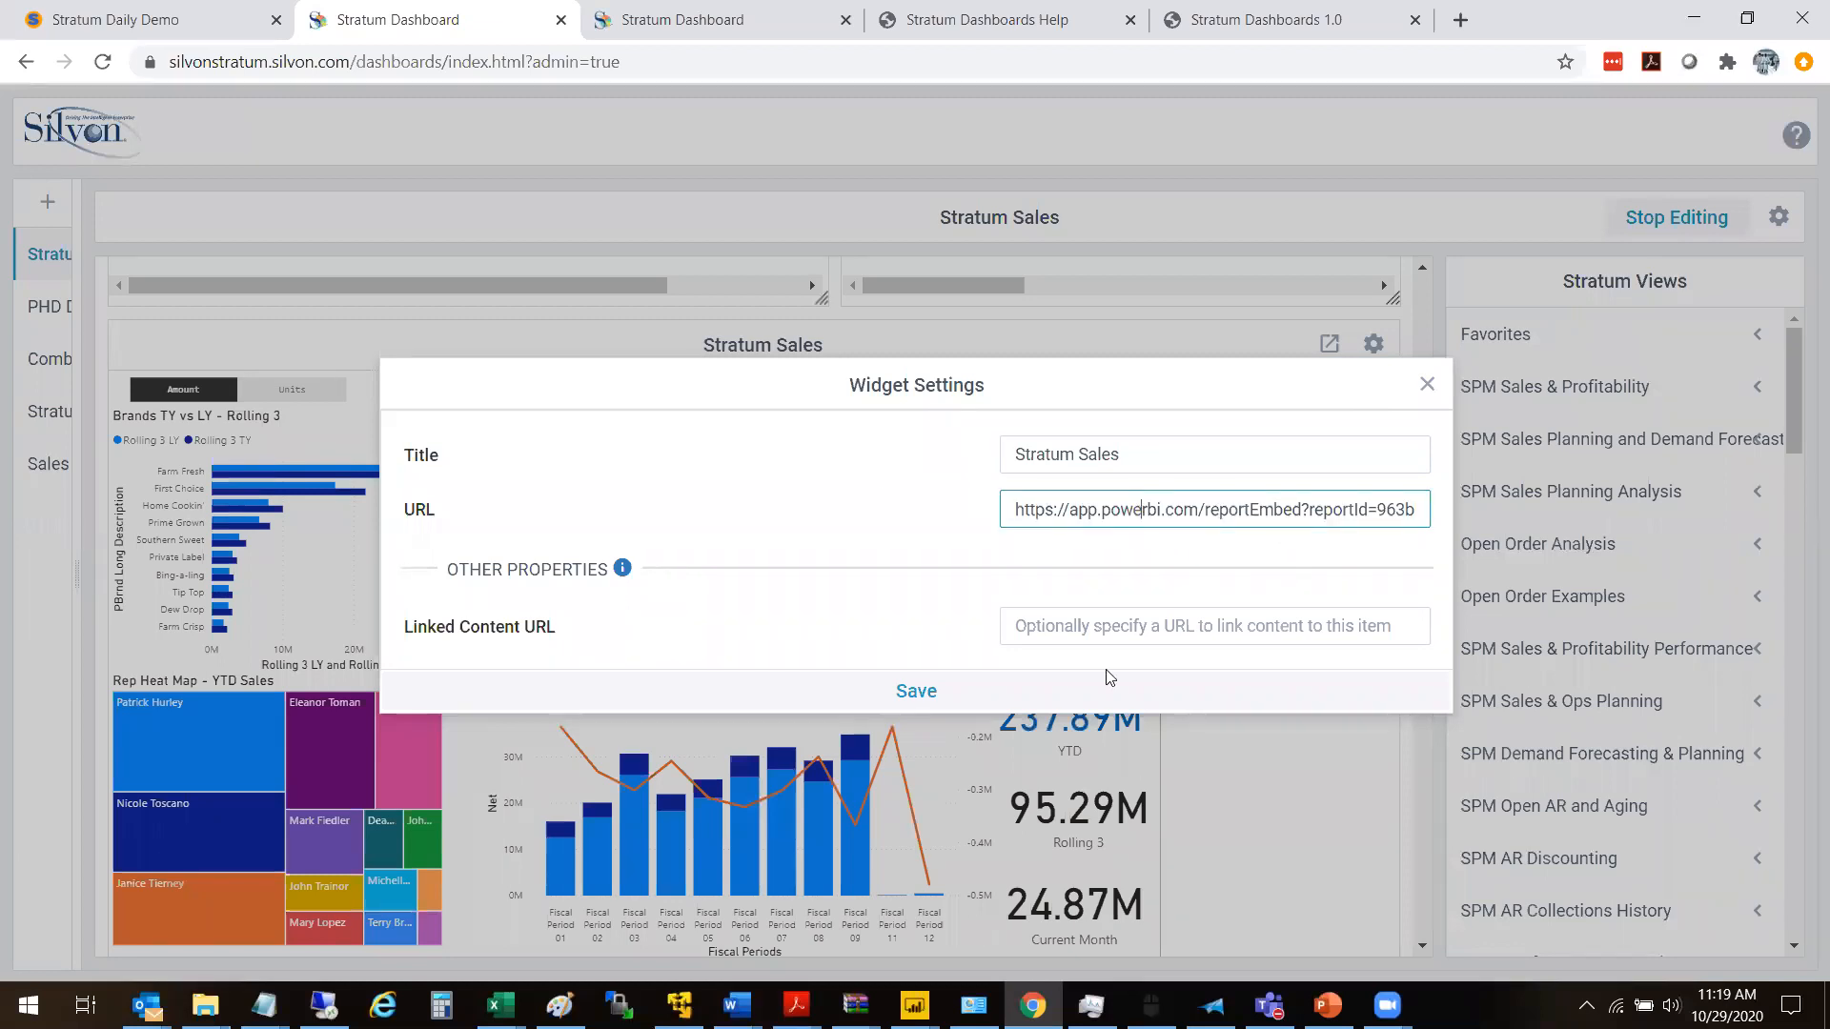
pyautogui.press('Right')
pyautogui.press('Right')
pyautogui.press('Right')
pyautogui.press('Right')
pyautogui.press('Right')
pyautogui.press('Right')
pyautogui.press('Right')
pyautogui.press('Right')
pyautogui.press('Right')
pyautogui.press('Right')
pyautogui.press('Right')
pyautogui.press('Right')
pyautogui.press('Right')
pyautogui.press('Right')
pyautogui.press('Right')
pyautogui.press('Right')
pyautogui.press('Right')
pyautogui.press('Right')
pyautogui.press('Right')
pyautogui.press('Right')
pyautogui.press('Right')
pyautogui.press('Right')
pyautogui.press('Right')
pyautogui.press('Right')
pyautogui.press('Right')
pyautogui.press('Right')
pyautogui.press('Right')
pyautogui.press('Right')
pyautogui.press('Right')
pyautogui.press('Right')
pyautogui.press('Right')
pyautogui.press('Right')
pyautogui.press('Right')
pyautogui.press('Right')
pyautogui.press('Right')
pyautogui.press('Right')
pyautogui.press('Right')
pyautogui.press('Right')
pyautogui.press('Right')
pyautogui.press('Right')
pyautogui.press('Right')
pyautogui.press('Right')
pyautogui.press('Right')
pyautogui.press('Right')
pyautogui.press('Right')
pyautogui.press('Right')
pyautogui.press('Right')
pyautogui.press('Right')
pyautogui.press('Right')
pyautogui.press('Right')
pyautogui.press('Right')
pyautogui.press('Right')
pyautogui.press('Right')
pyautogui.press('Right')
pyautogui.press('Right')
pyautogui.press('Right')
pyautogui.press('Right')
pyautogui.press('Right')
pyautogui.press('Right')
pyautogui.press('Right')
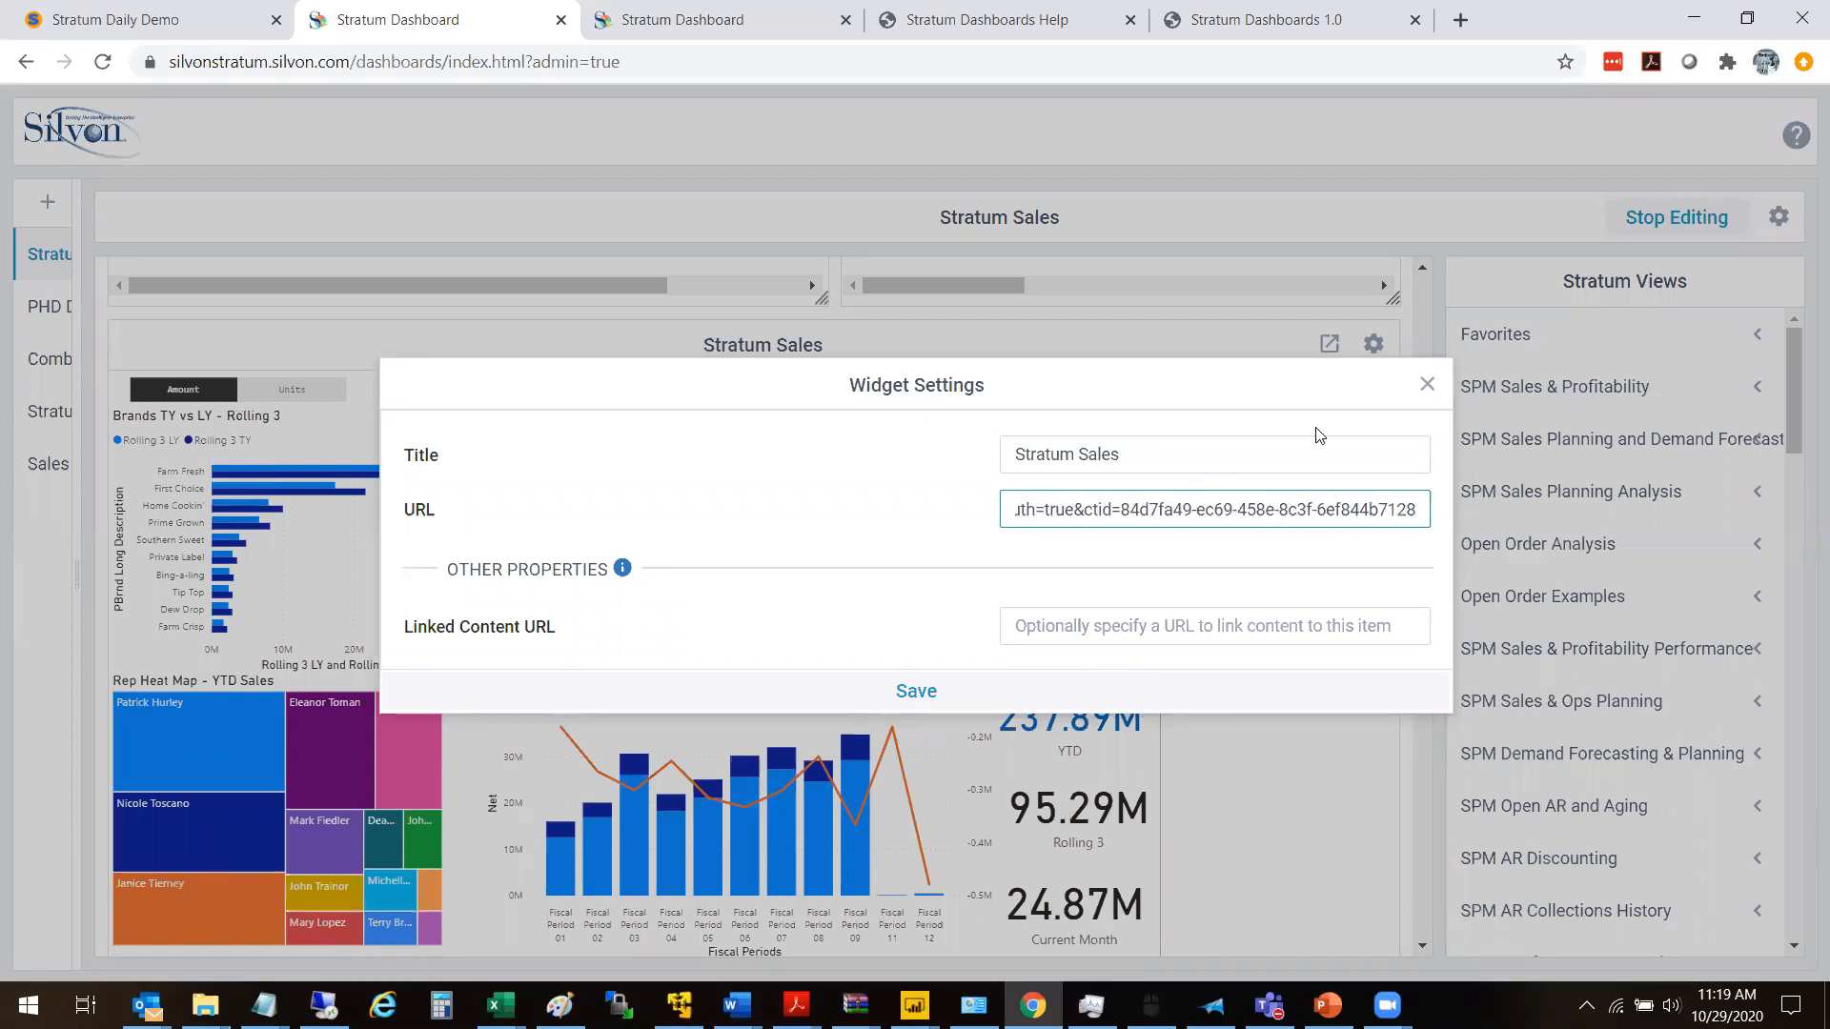
pyautogui.click(1426, 386)
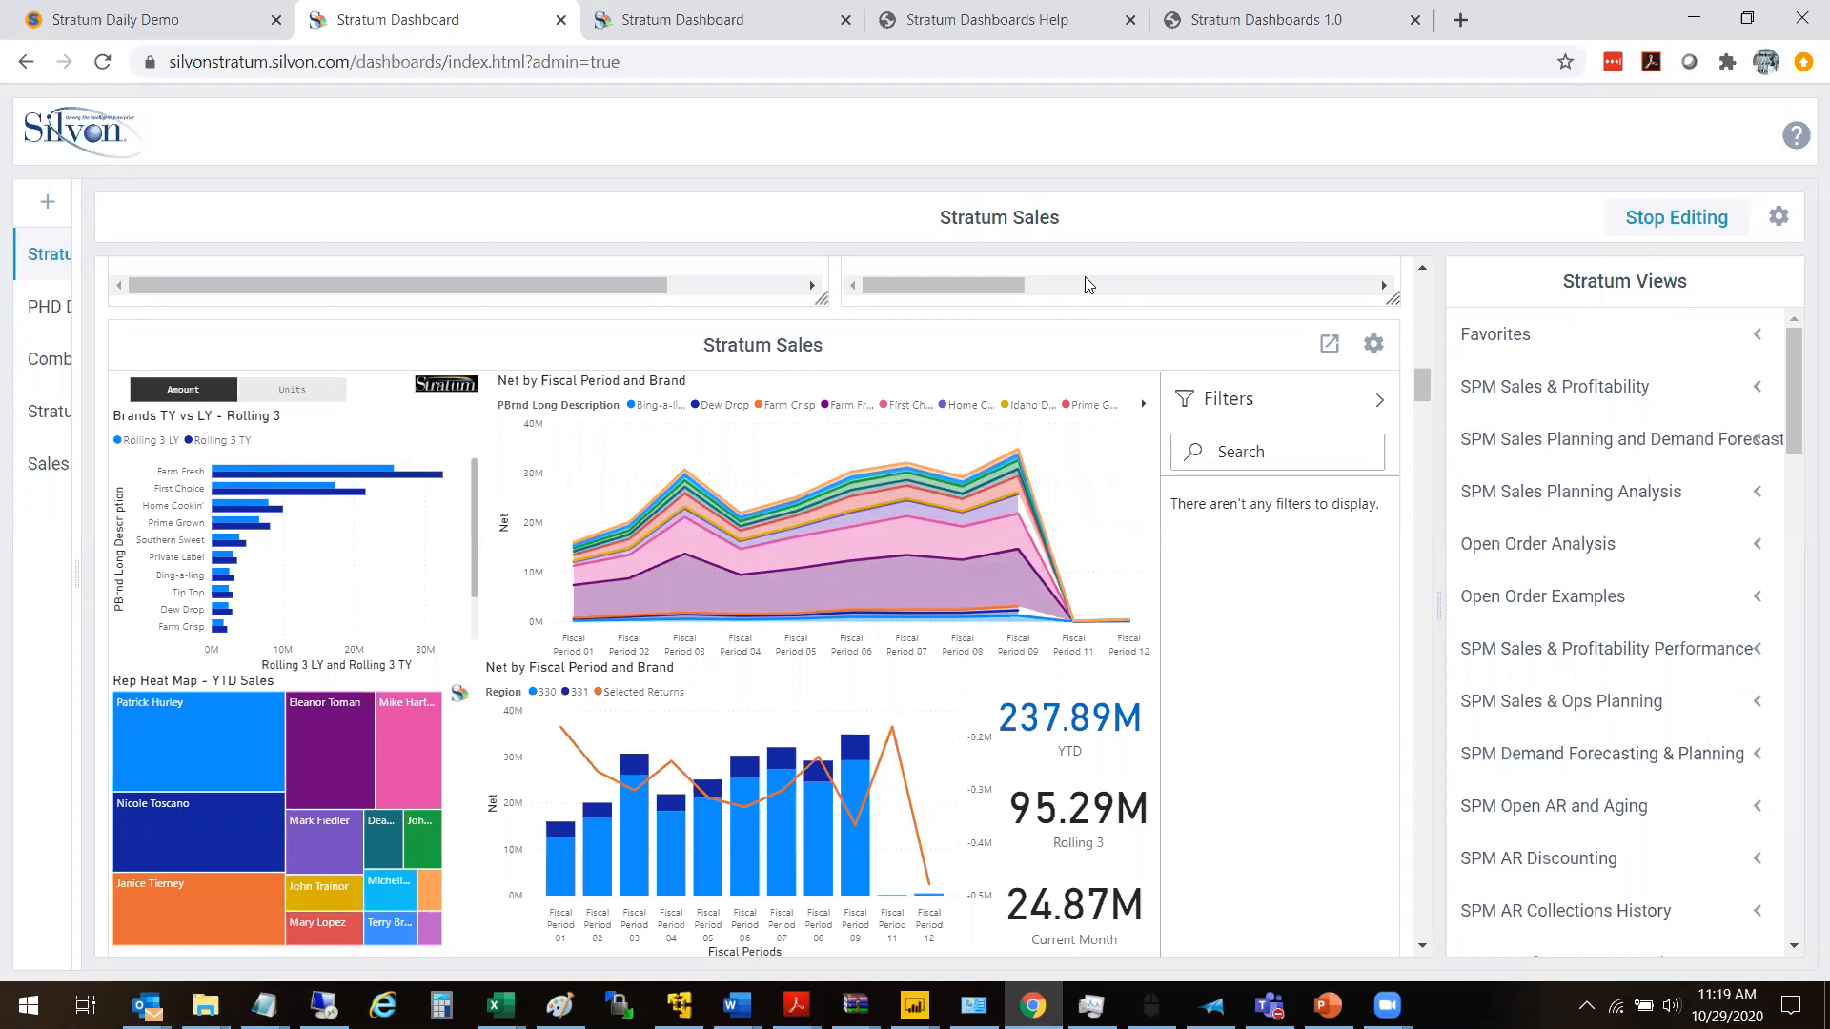
# - Delete the ADK - Simple Charting 1 widget below the Power BI widget
pyautogui.scroll(-2, 1801, 426)
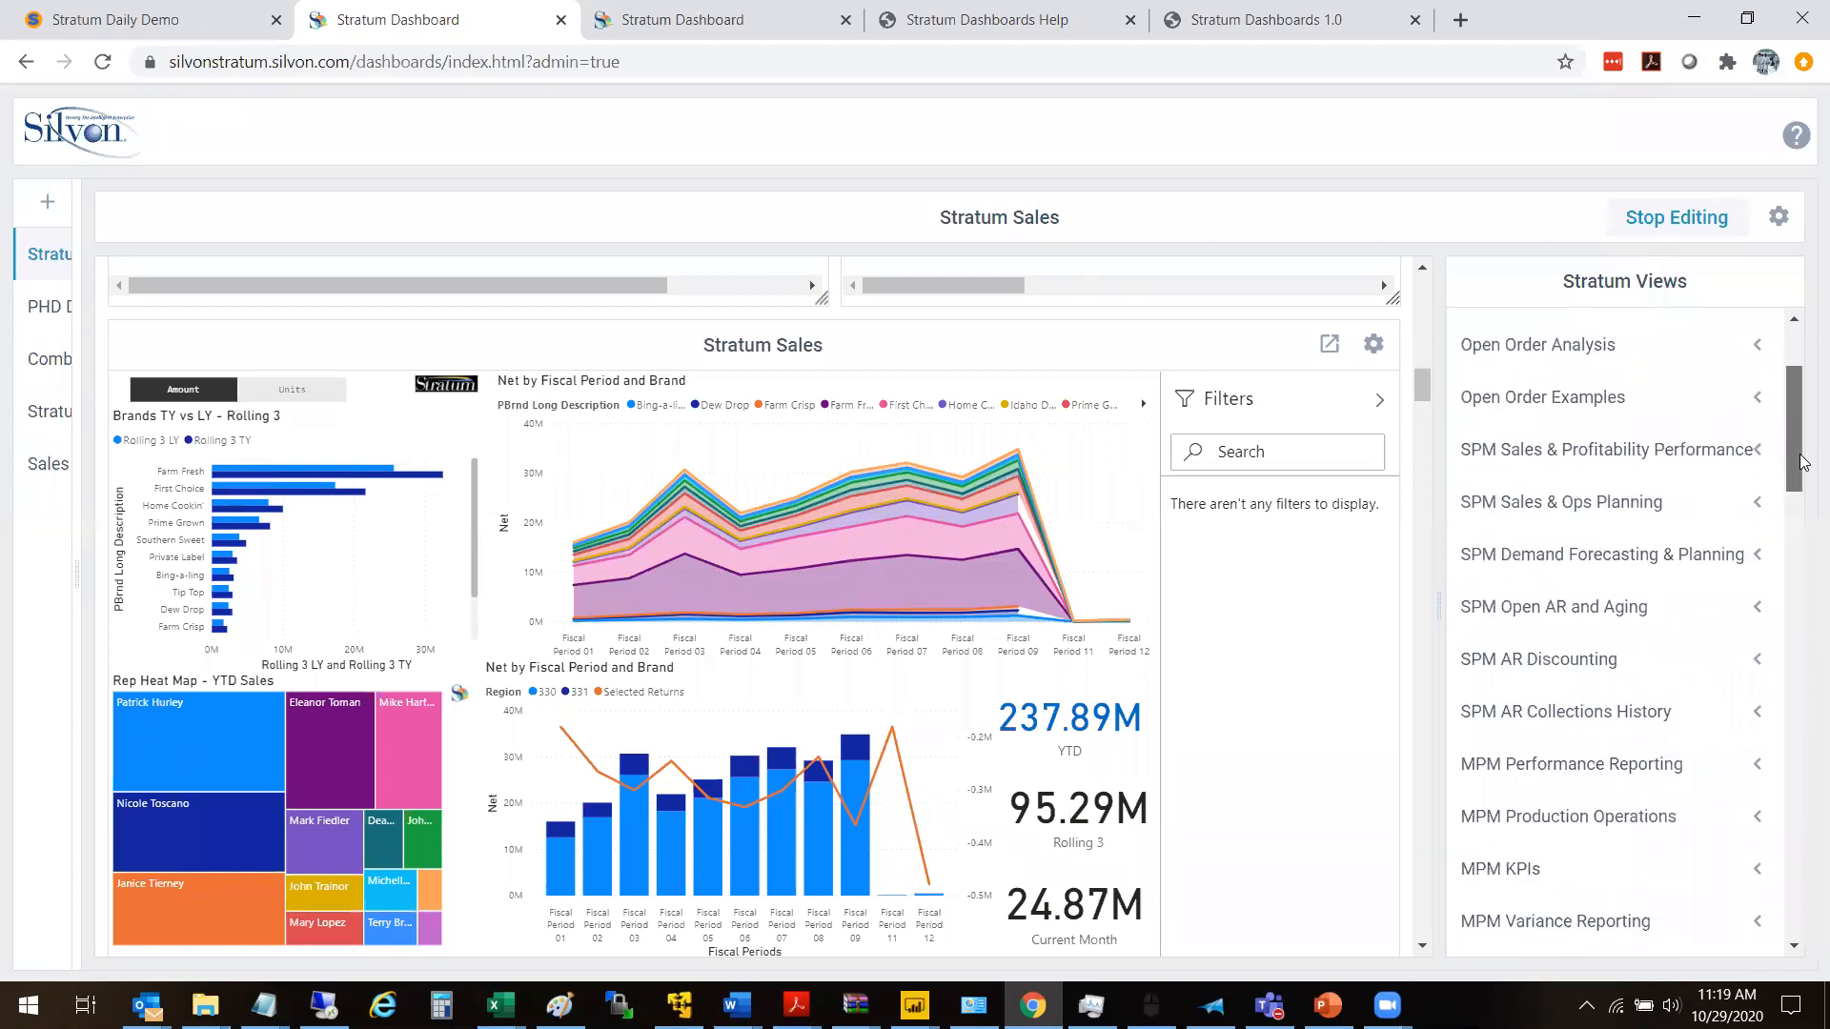
pyautogui.moveTo(1422, 399); pyautogui.dragTo(1434, 442)
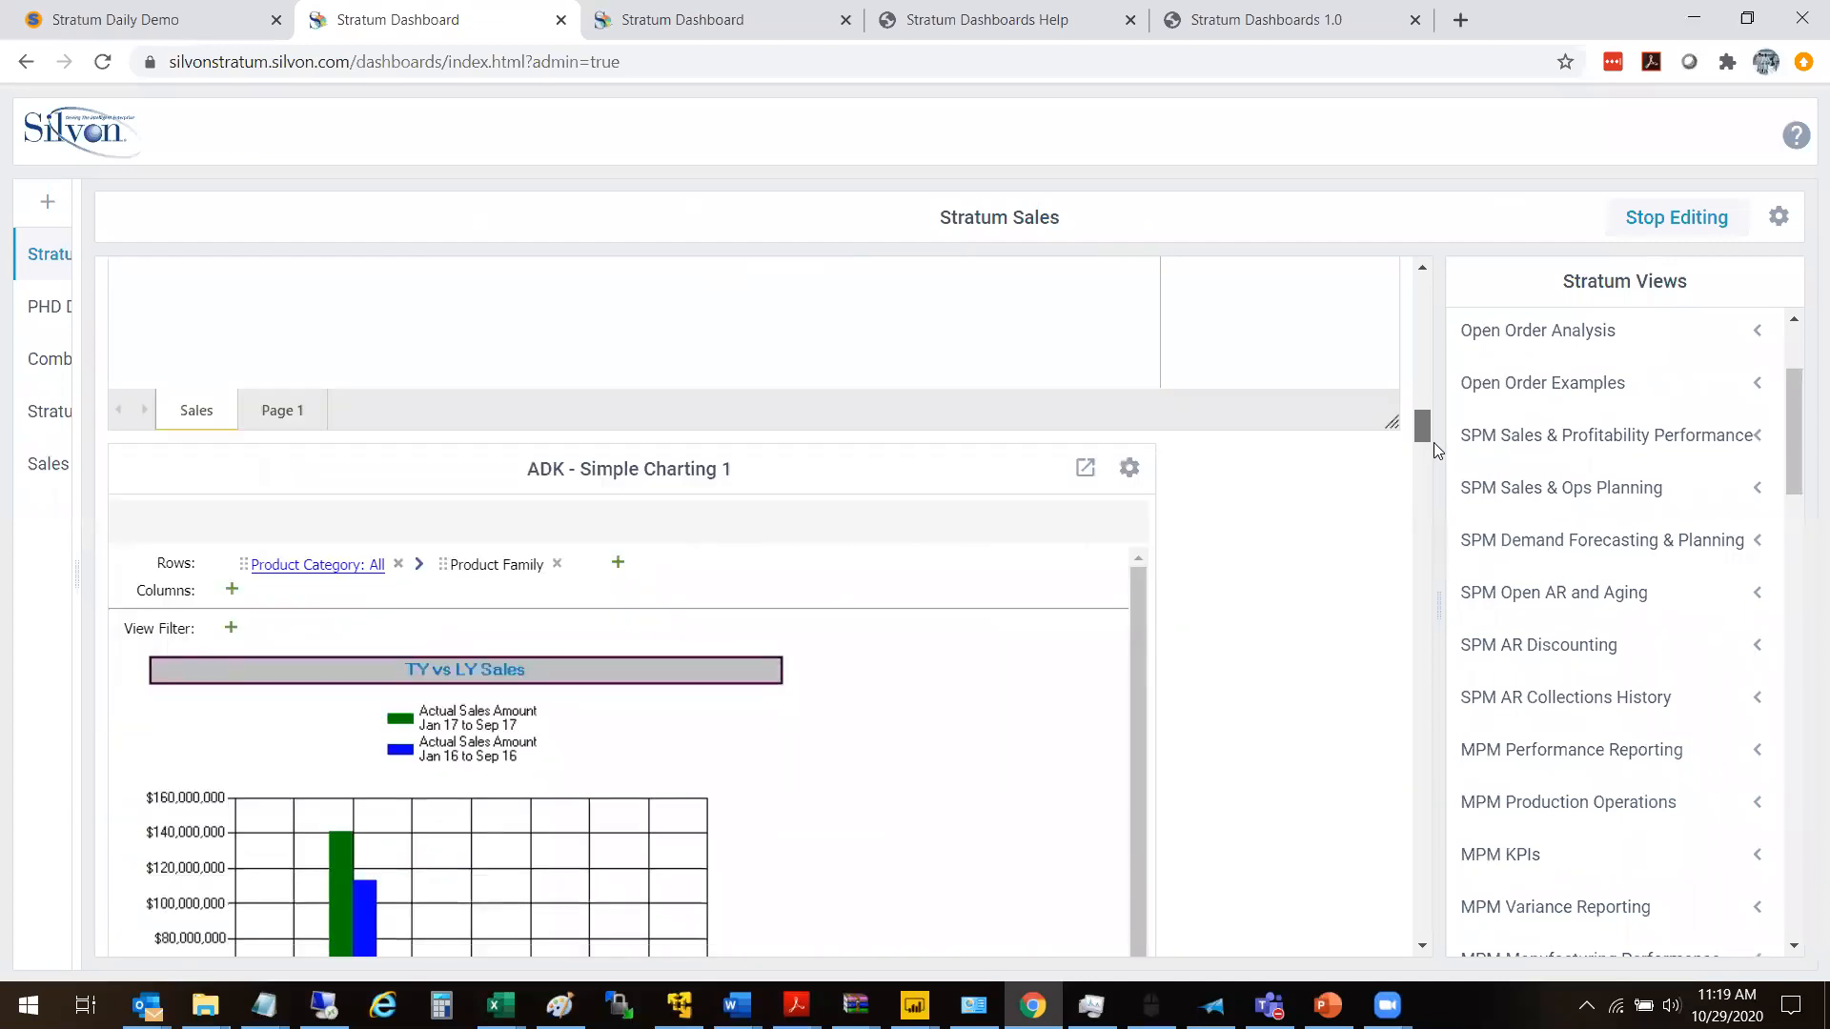
pyautogui.click(1128, 302)
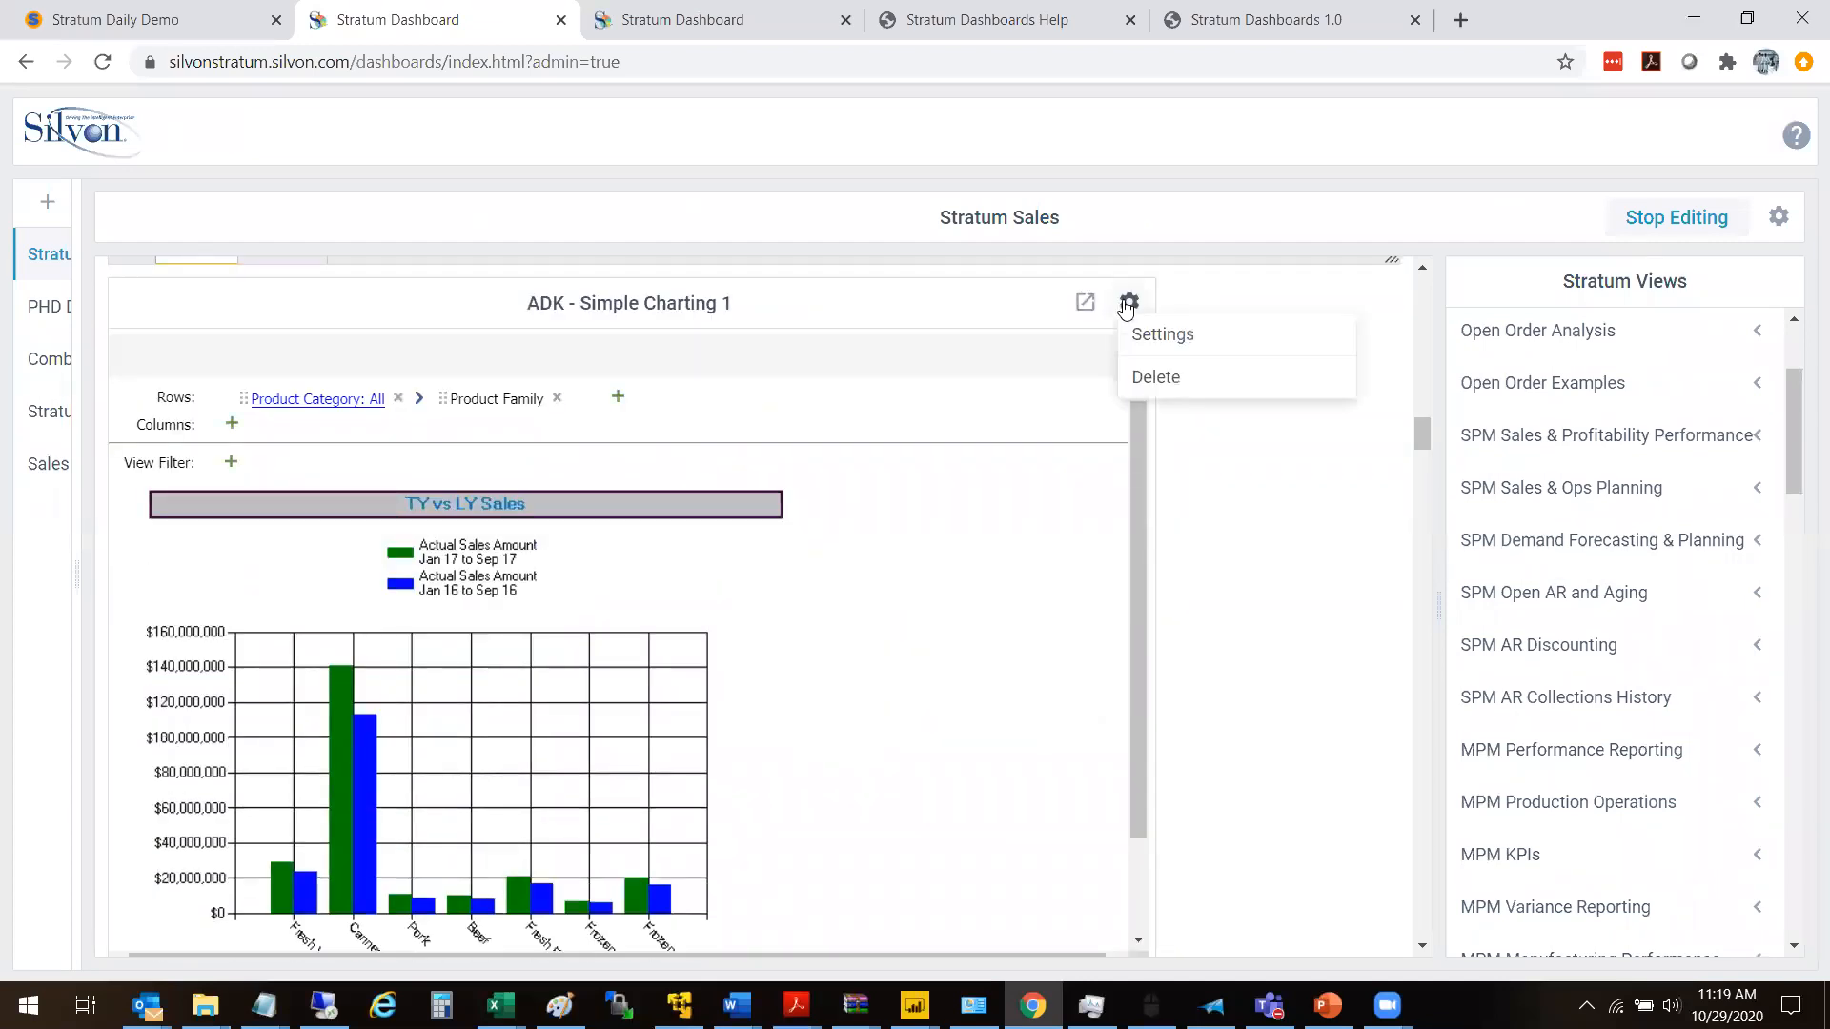
pyautogui.click(1170, 379)
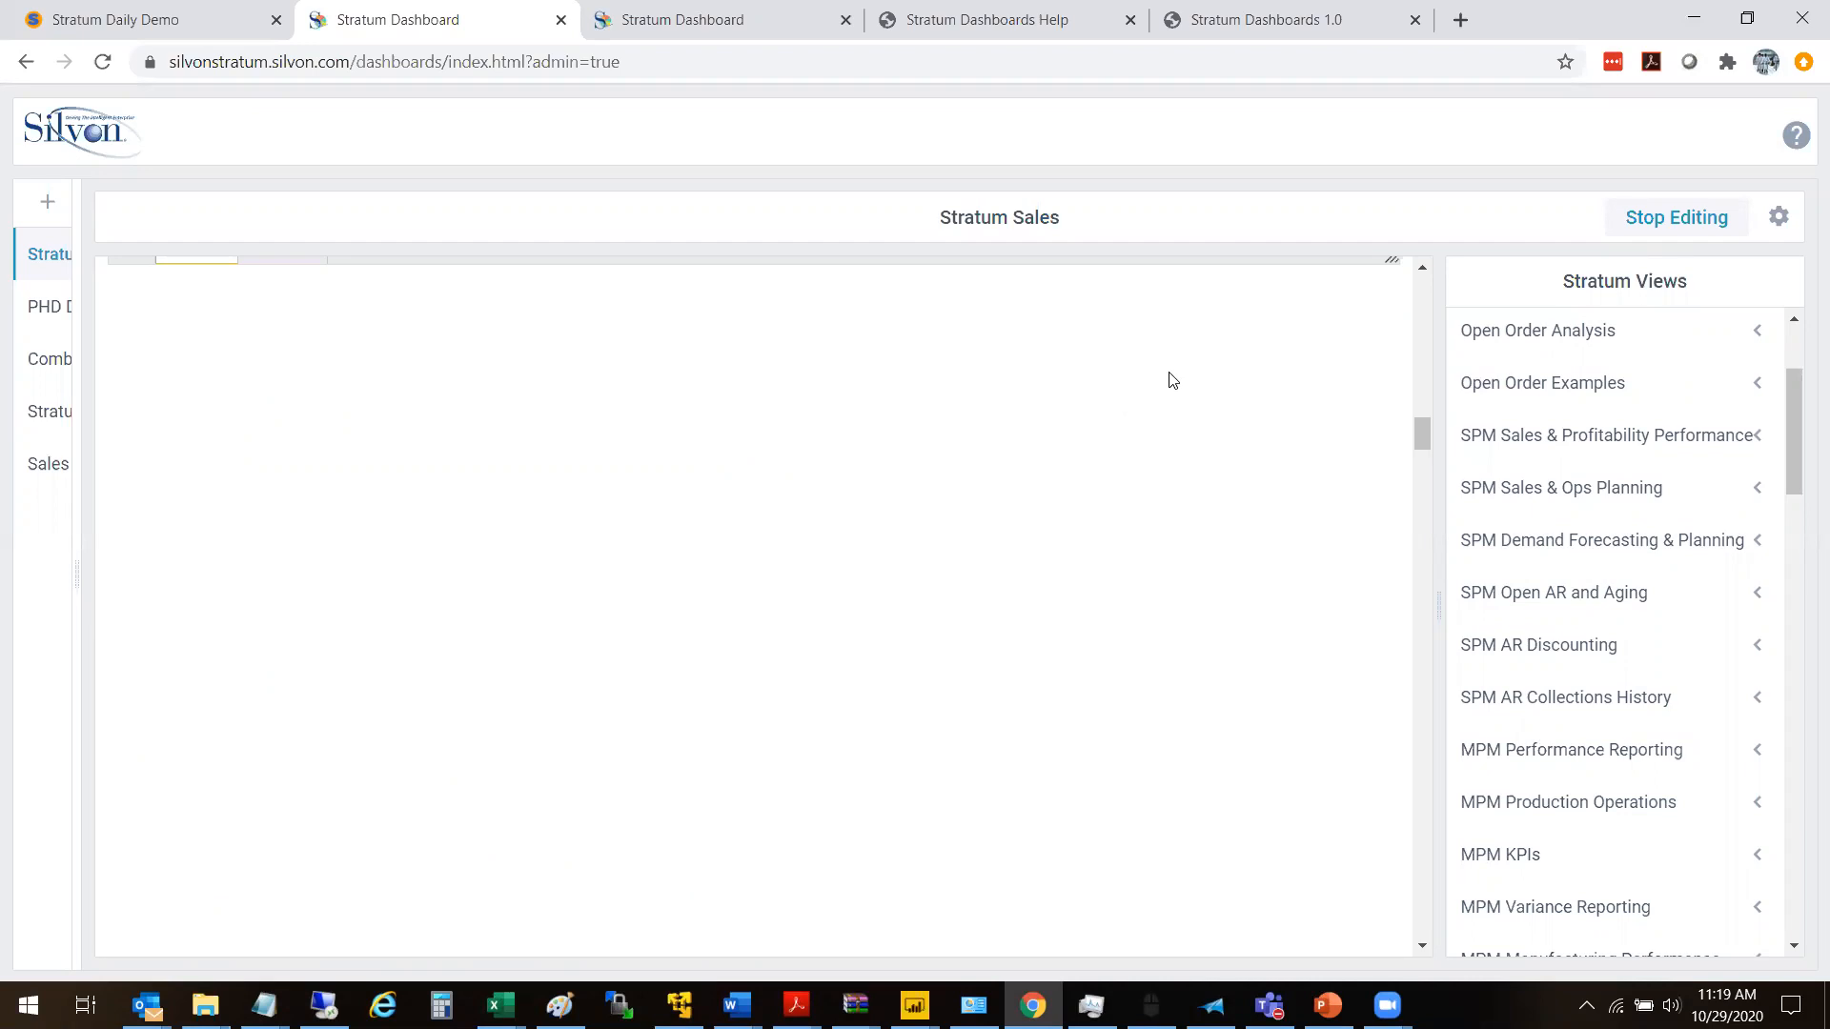
# - Add the ADK - Simple Charting 2 view from Favorites below the Power BI widget and align it with the dashboard's left edge
pyautogui.moveTo(1426, 441)
pyautogui.mouseDown()
pyautogui.moveTo(1420, 413)
pyautogui.moveTo(1420, 433)
pyautogui.mouseUp()
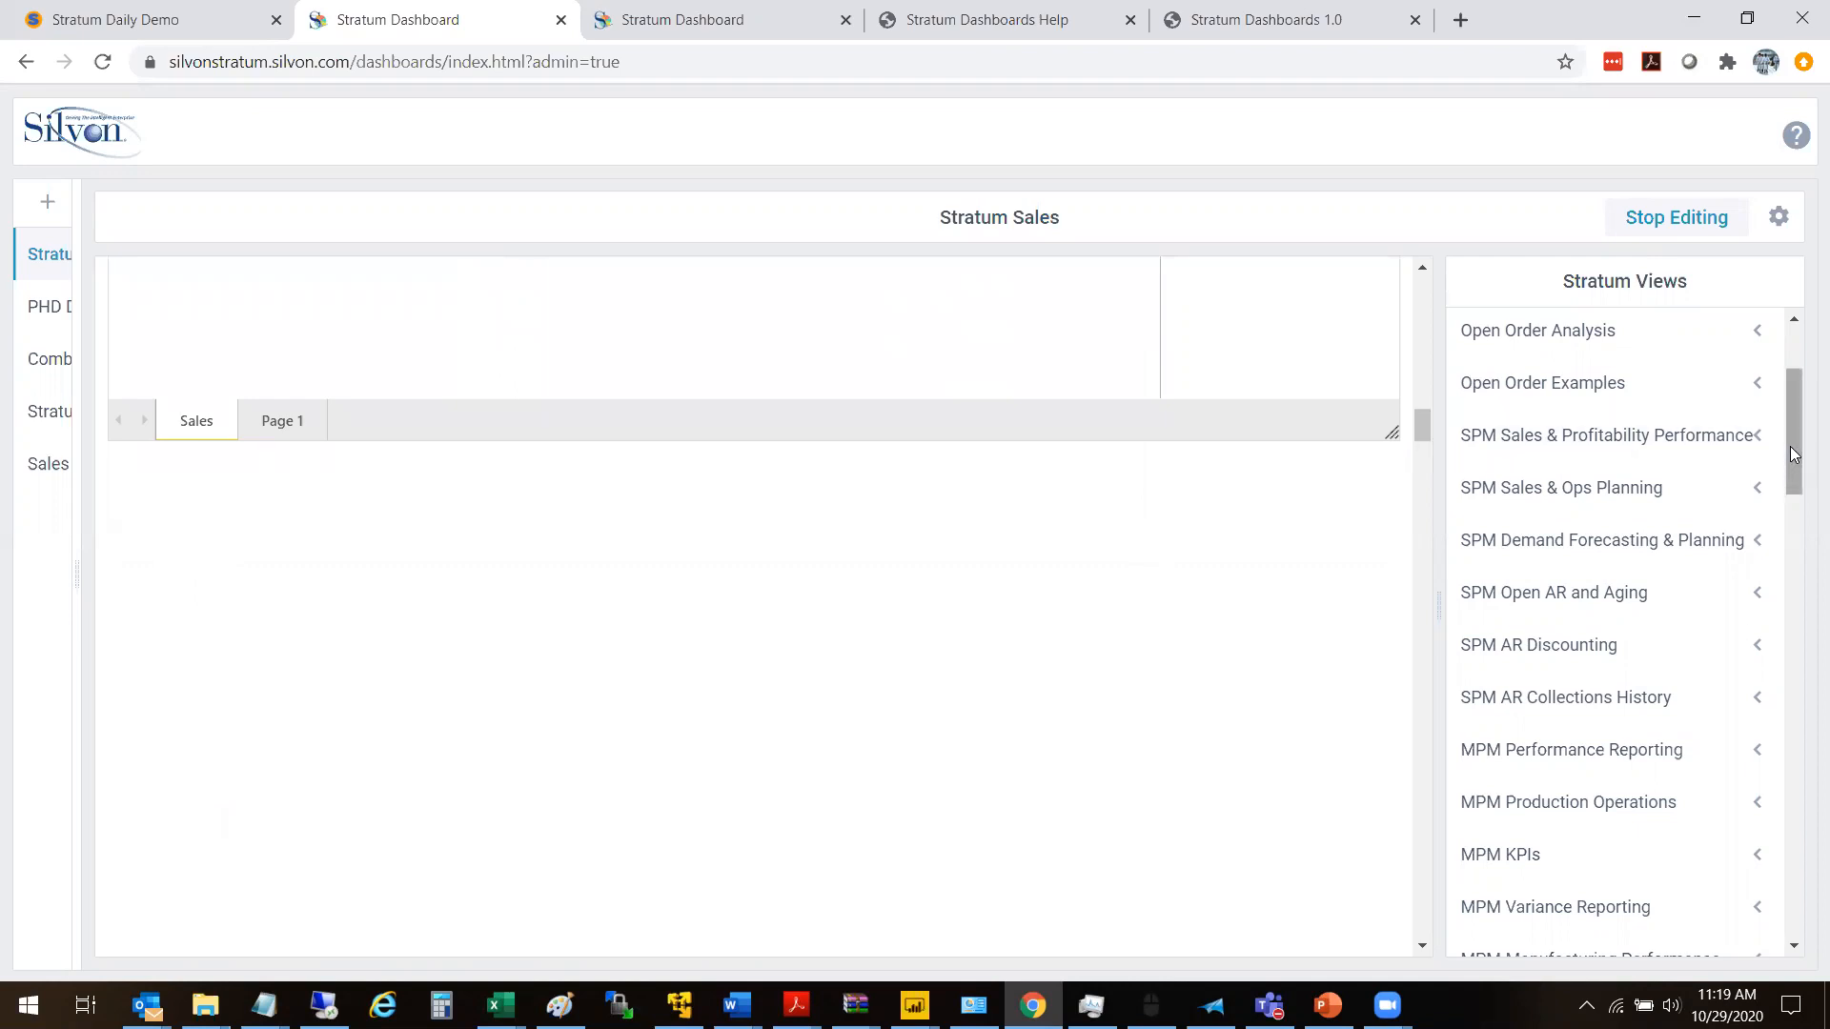
pyautogui.moveTo(1791, 453); pyautogui.dragTo(1791, 409)
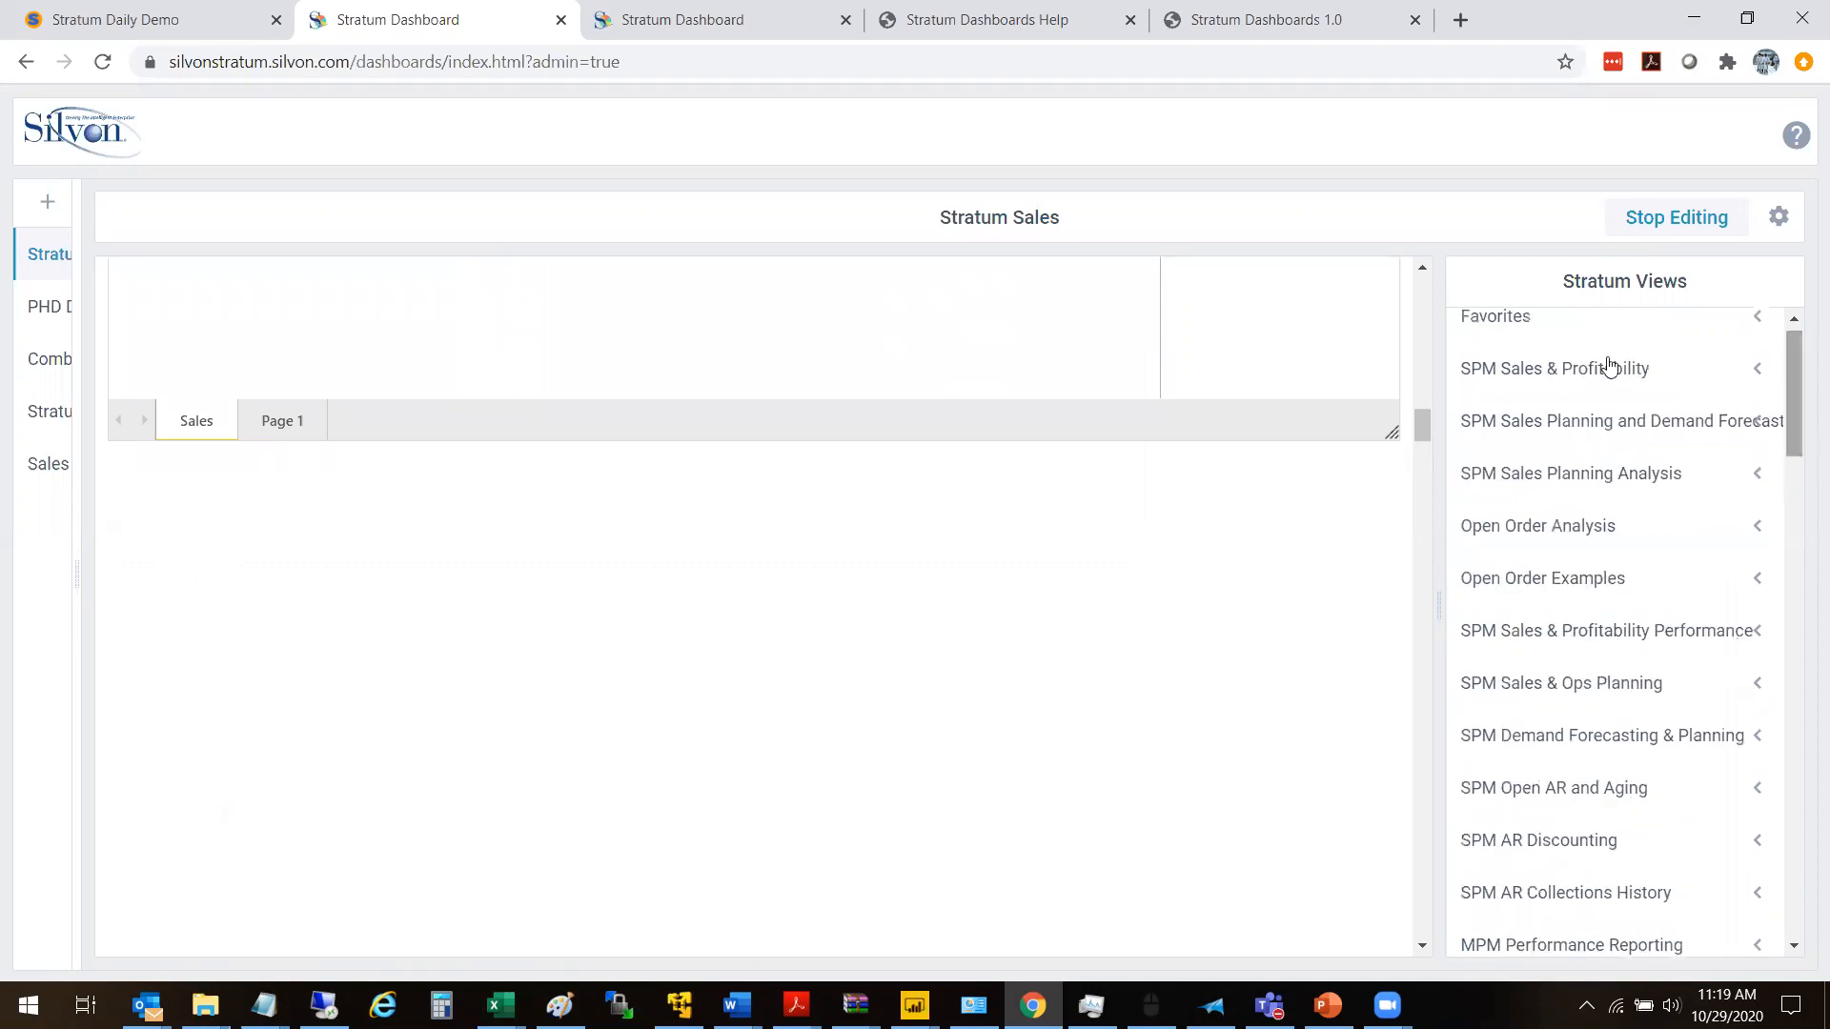
pyautogui.click(1751, 373)
pyautogui.click(1654, 336)
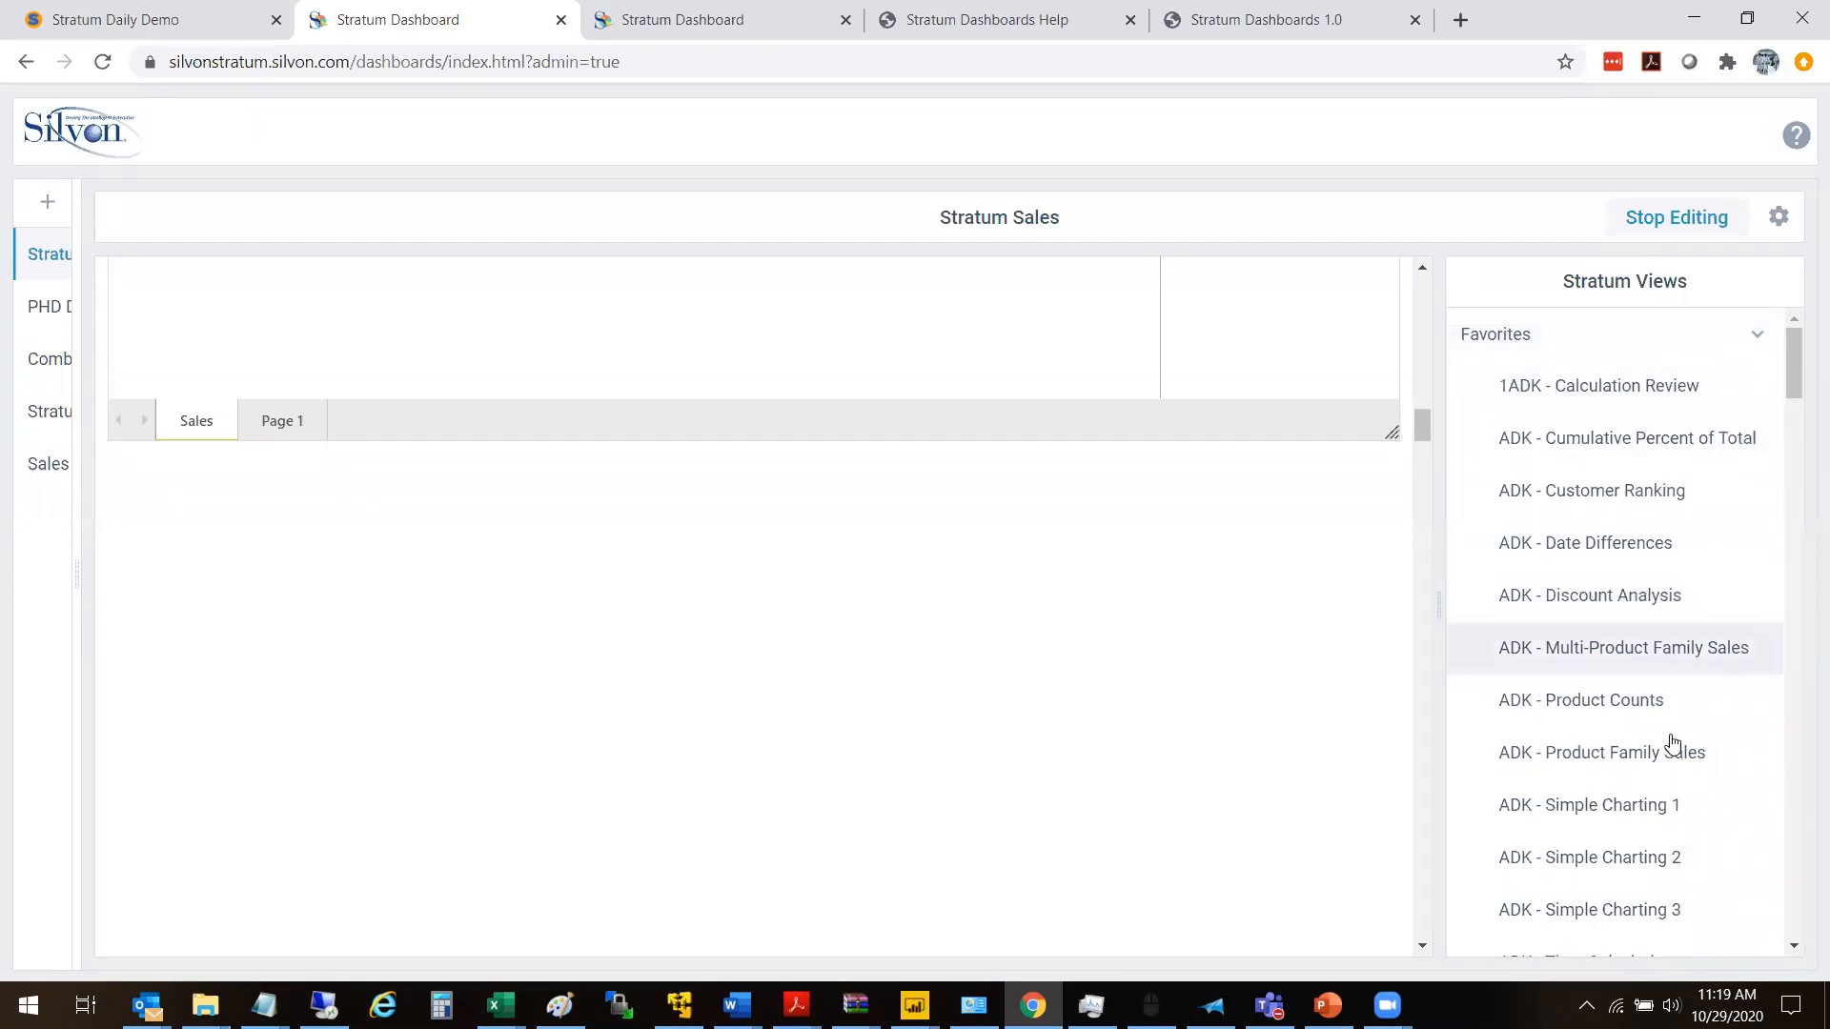
pyautogui.moveTo(1621, 858); pyautogui.dragTo(228, 482)
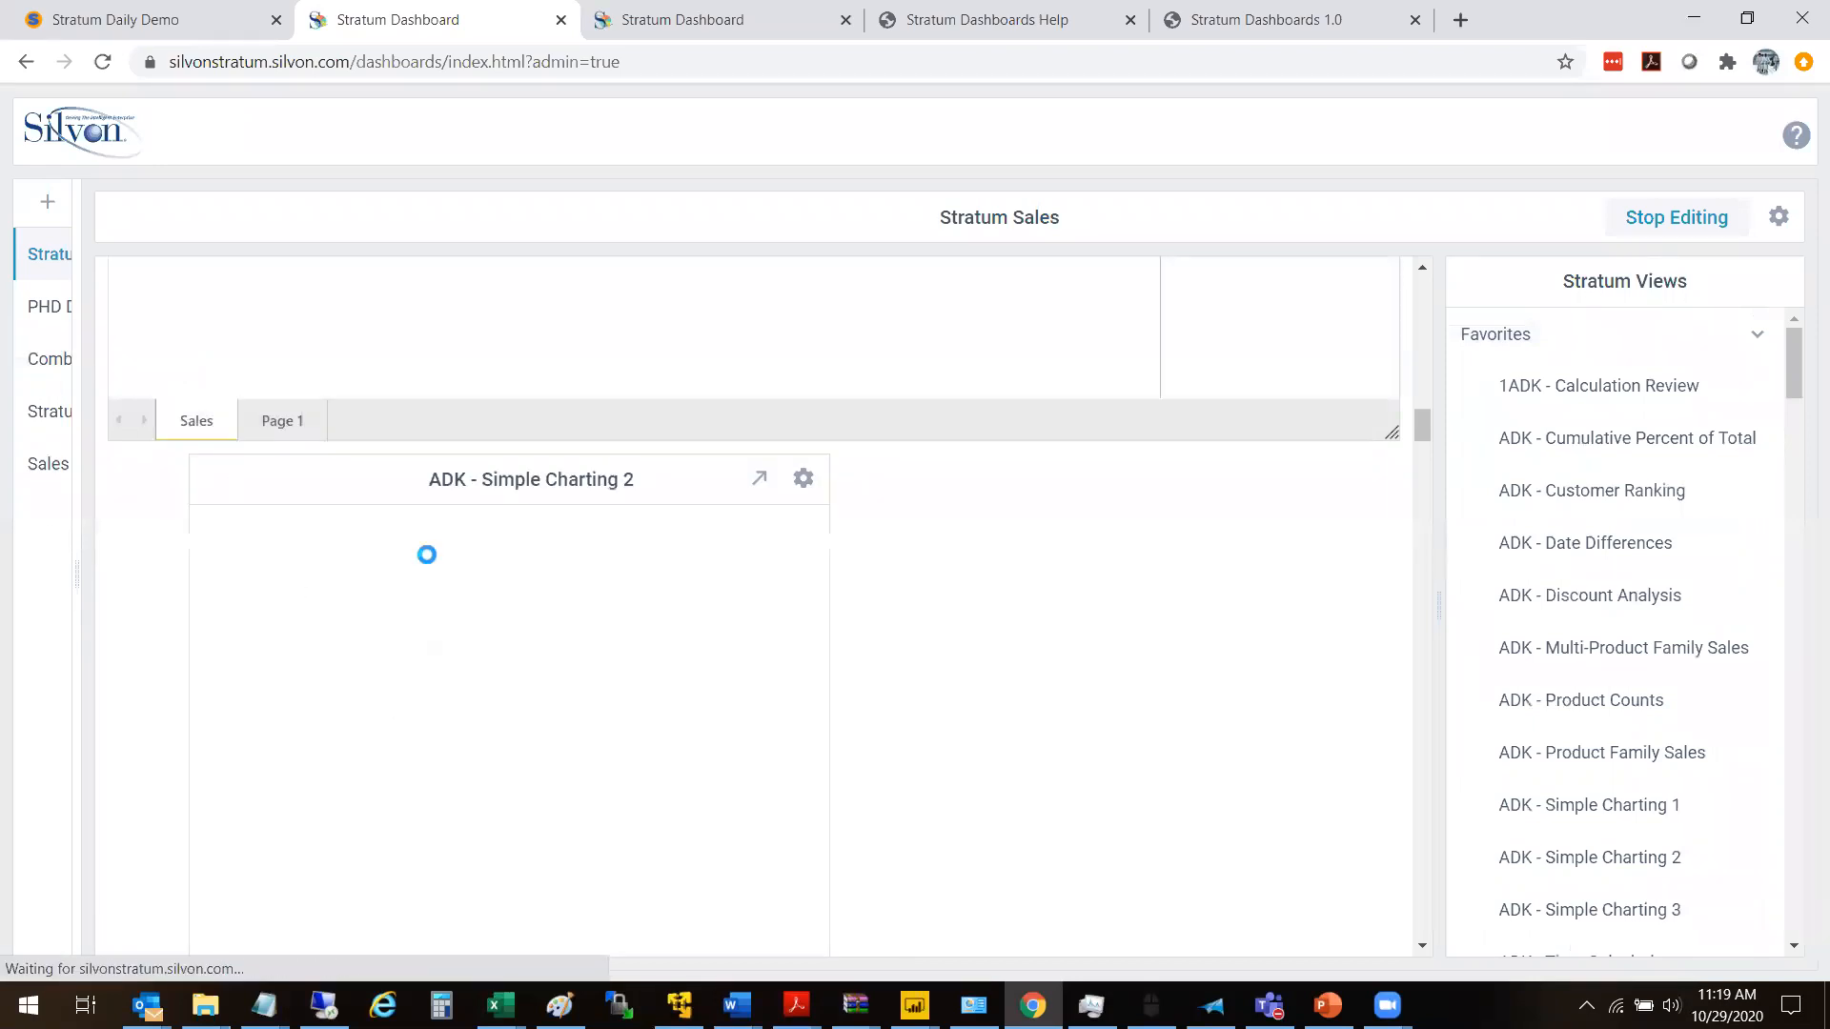
pyautogui.moveTo(514, 483); pyautogui.dragTo(448, 483)
# - Enlarge the ADK - Simple Charting 2 widget to the full dashboard width and tall enough to show its whole chart
pyautogui.moveTo(1798, 368); pyautogui.dragTo(1800, 422)
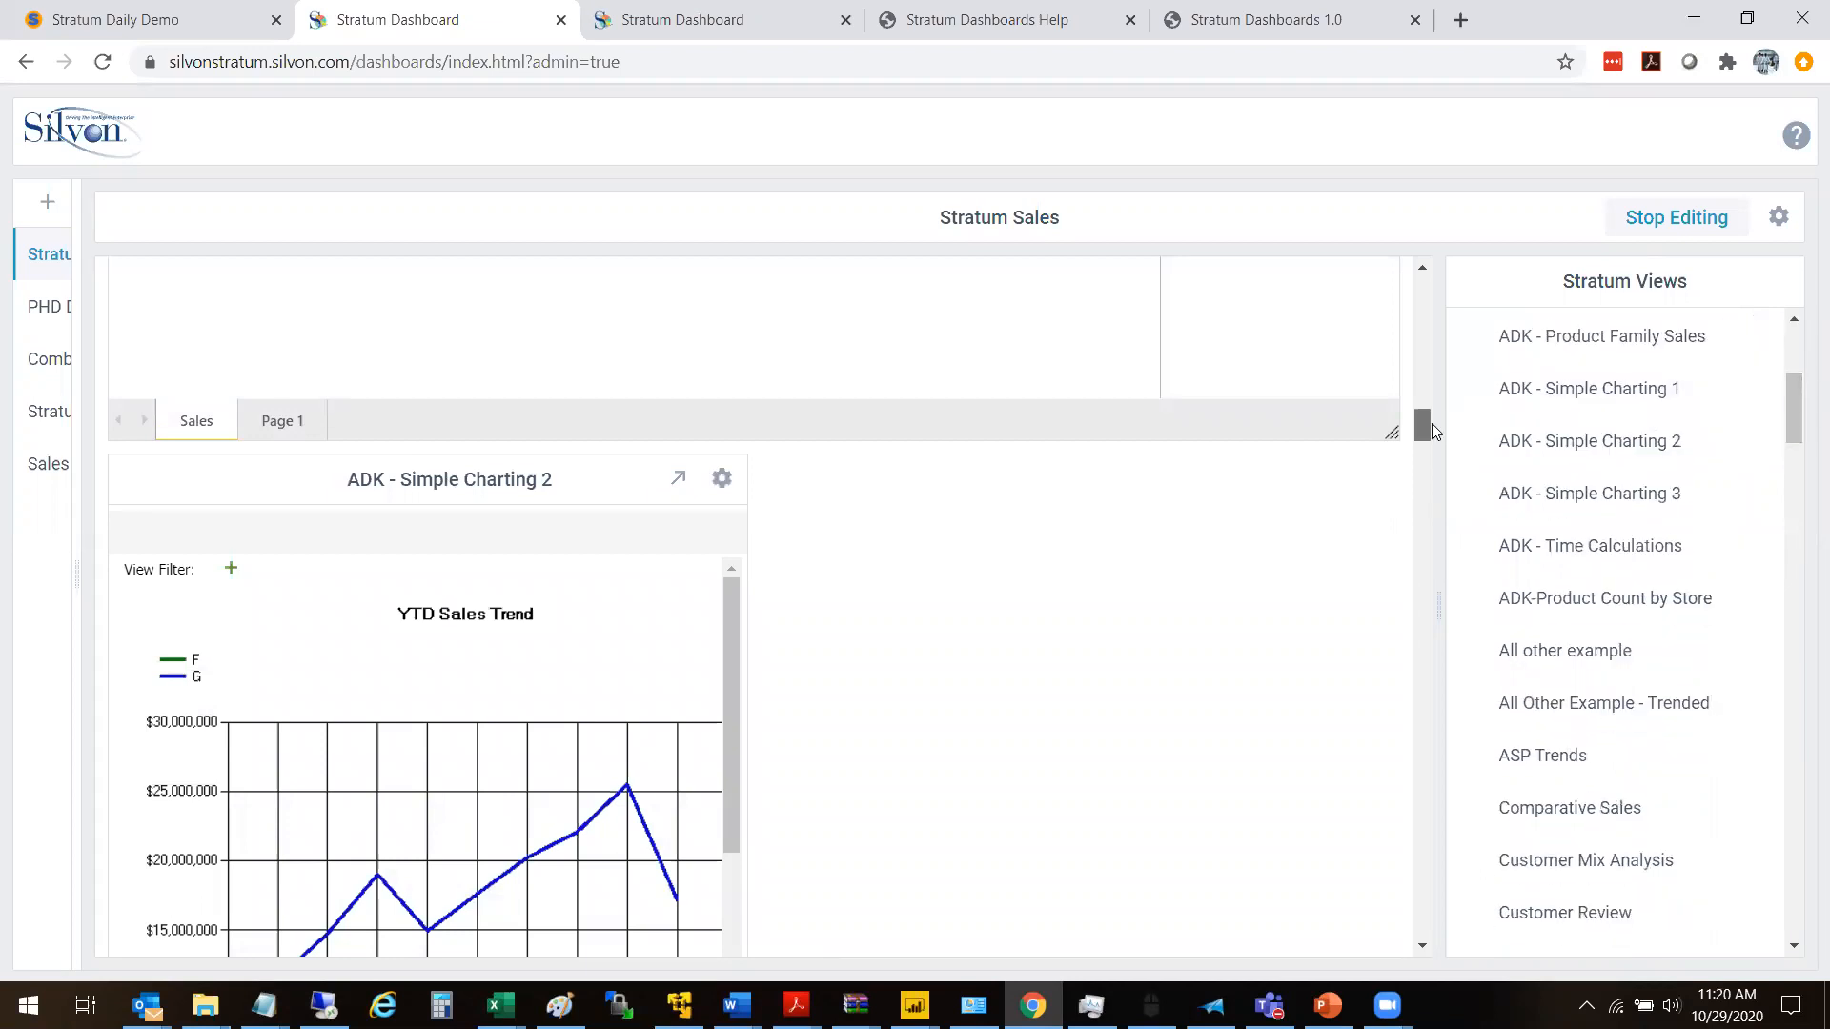
pyautogui.moveTo(1424, 431); pyautogui.dragTo(1426, 442)
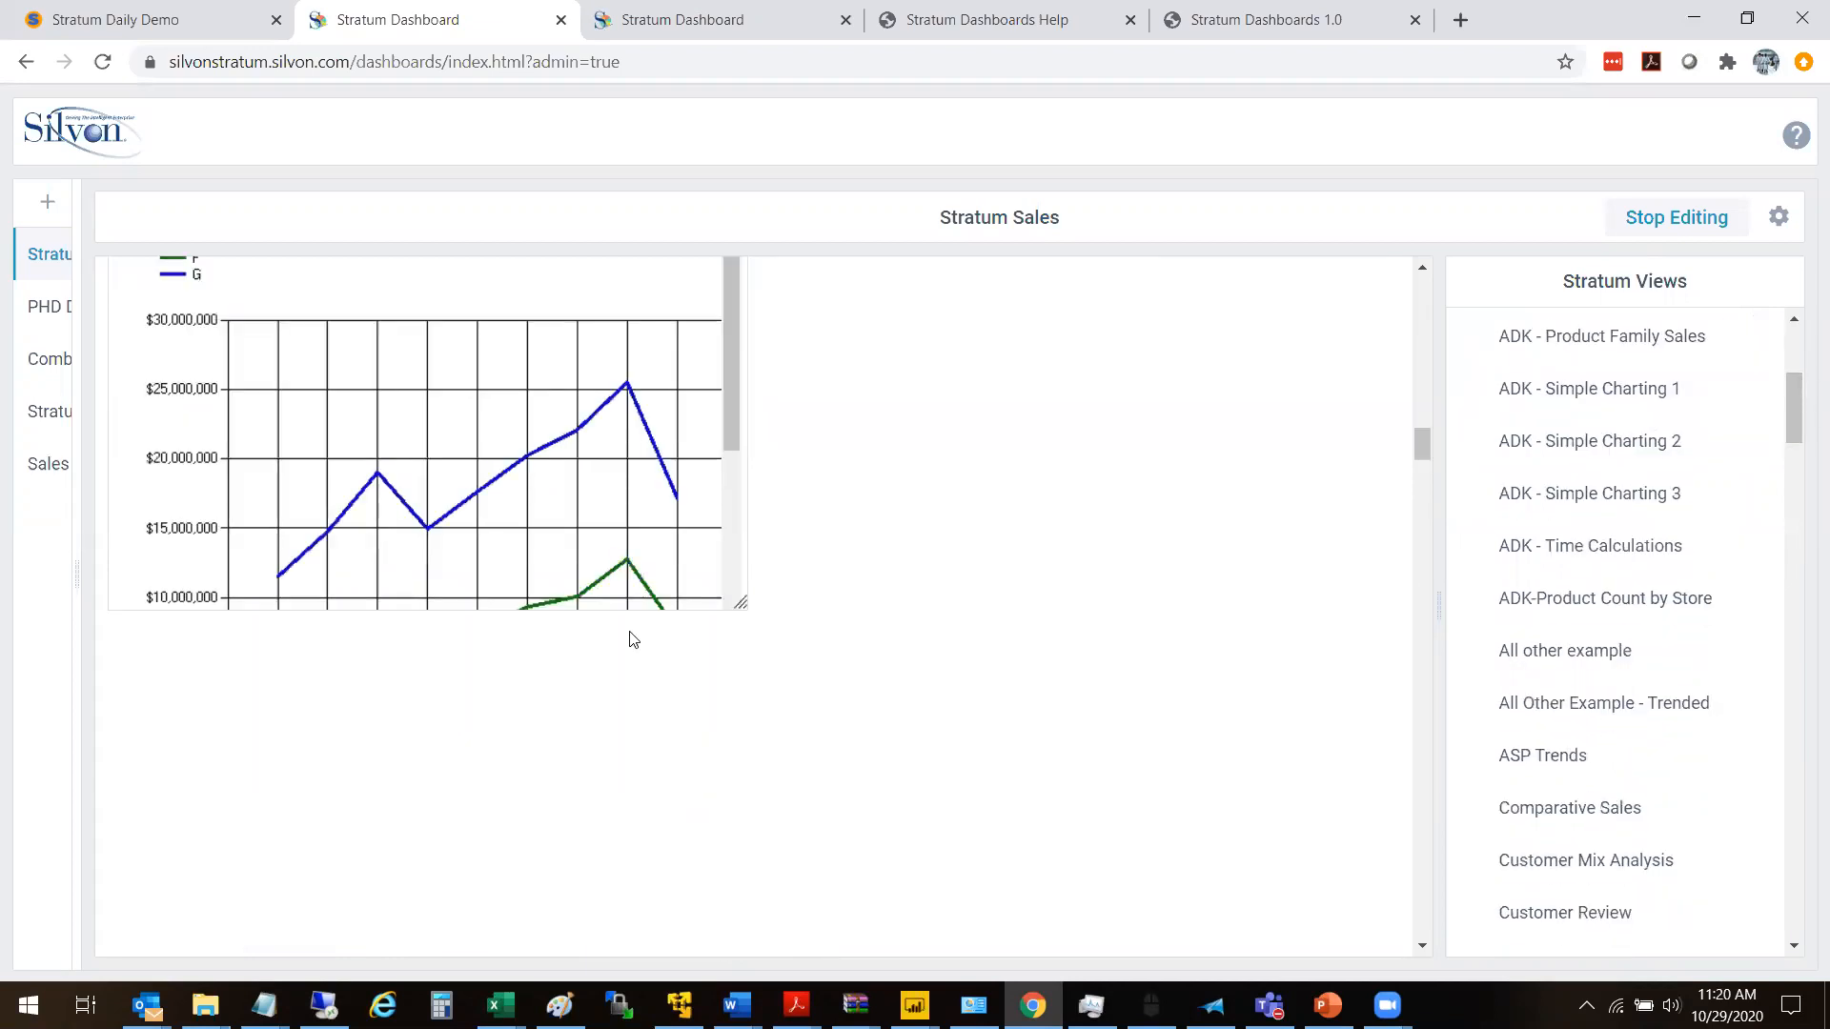
pyautogui.moveTo(742, 605); pyautogui.dragTo(1354, 875)
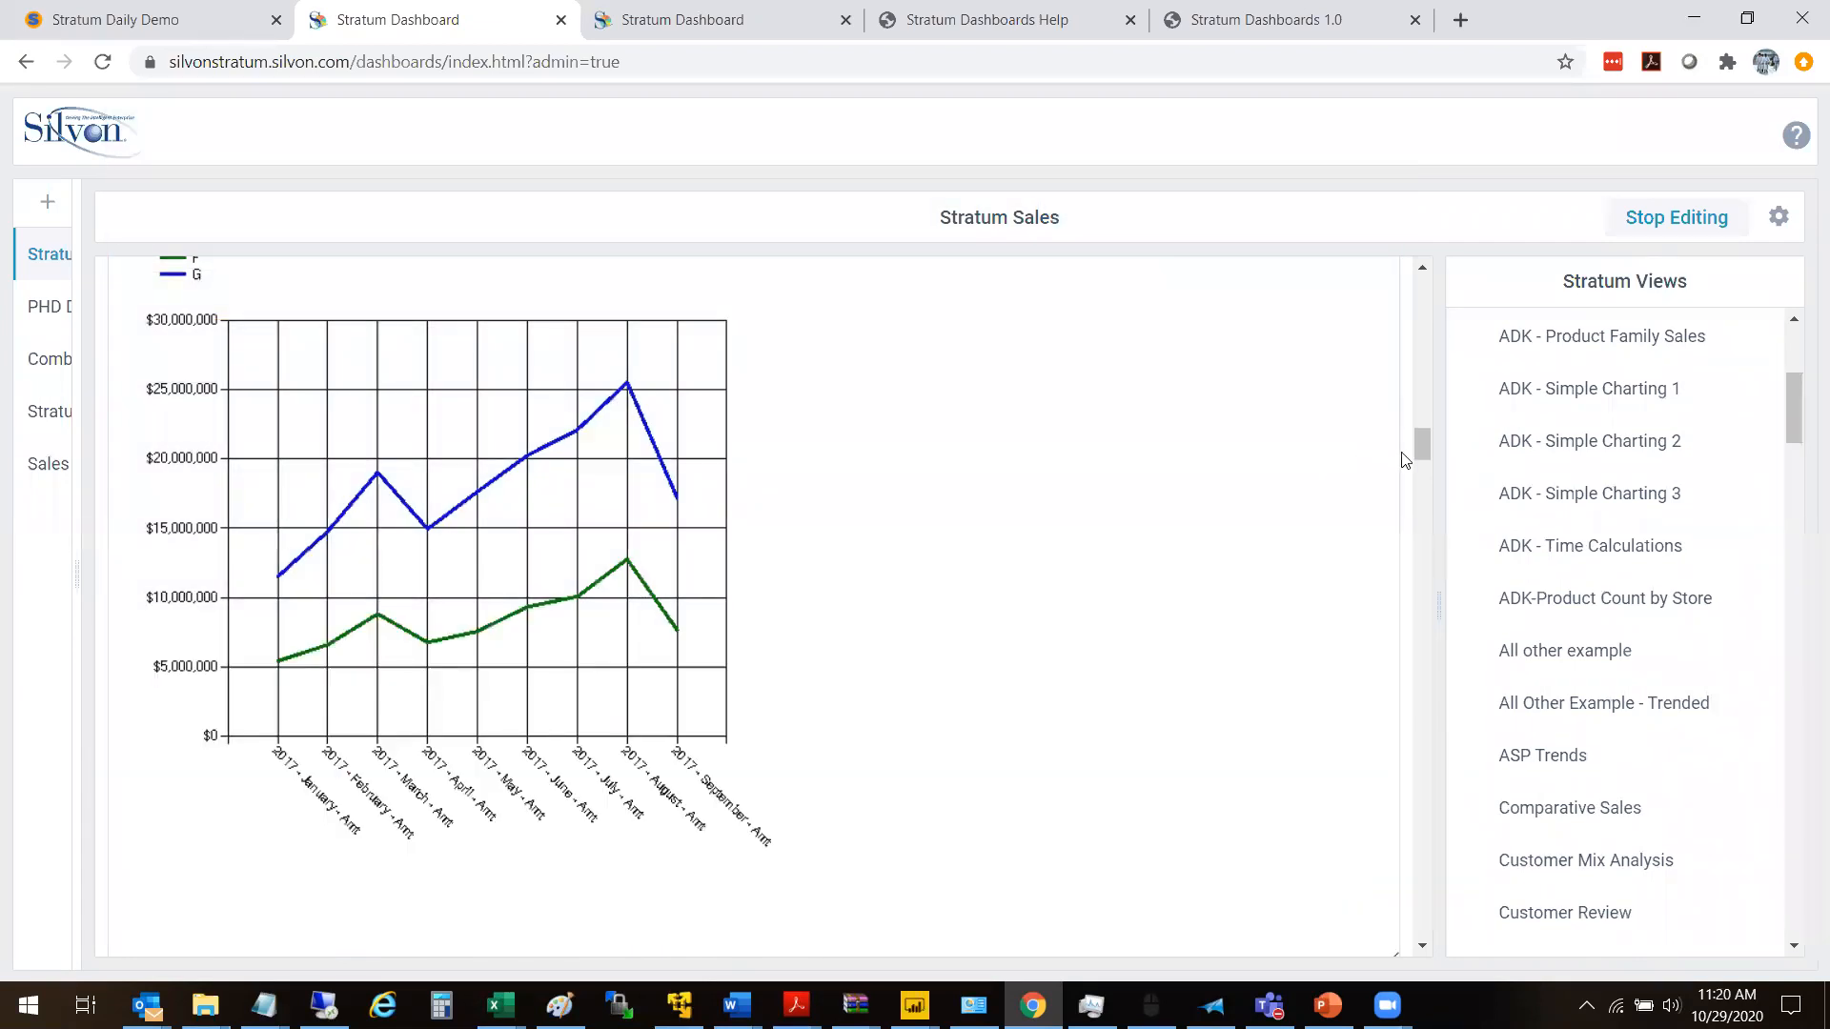
# - Widen the Dashboards list to show full dashboard names and collapse the Favorites group of Stratum Views
pyautogui.moveTo(1425, 456); pyautogui.dragTo(1412, 277)
pyautogui.moveTo(78, 564); pyautogui.dragTo(371, 500)
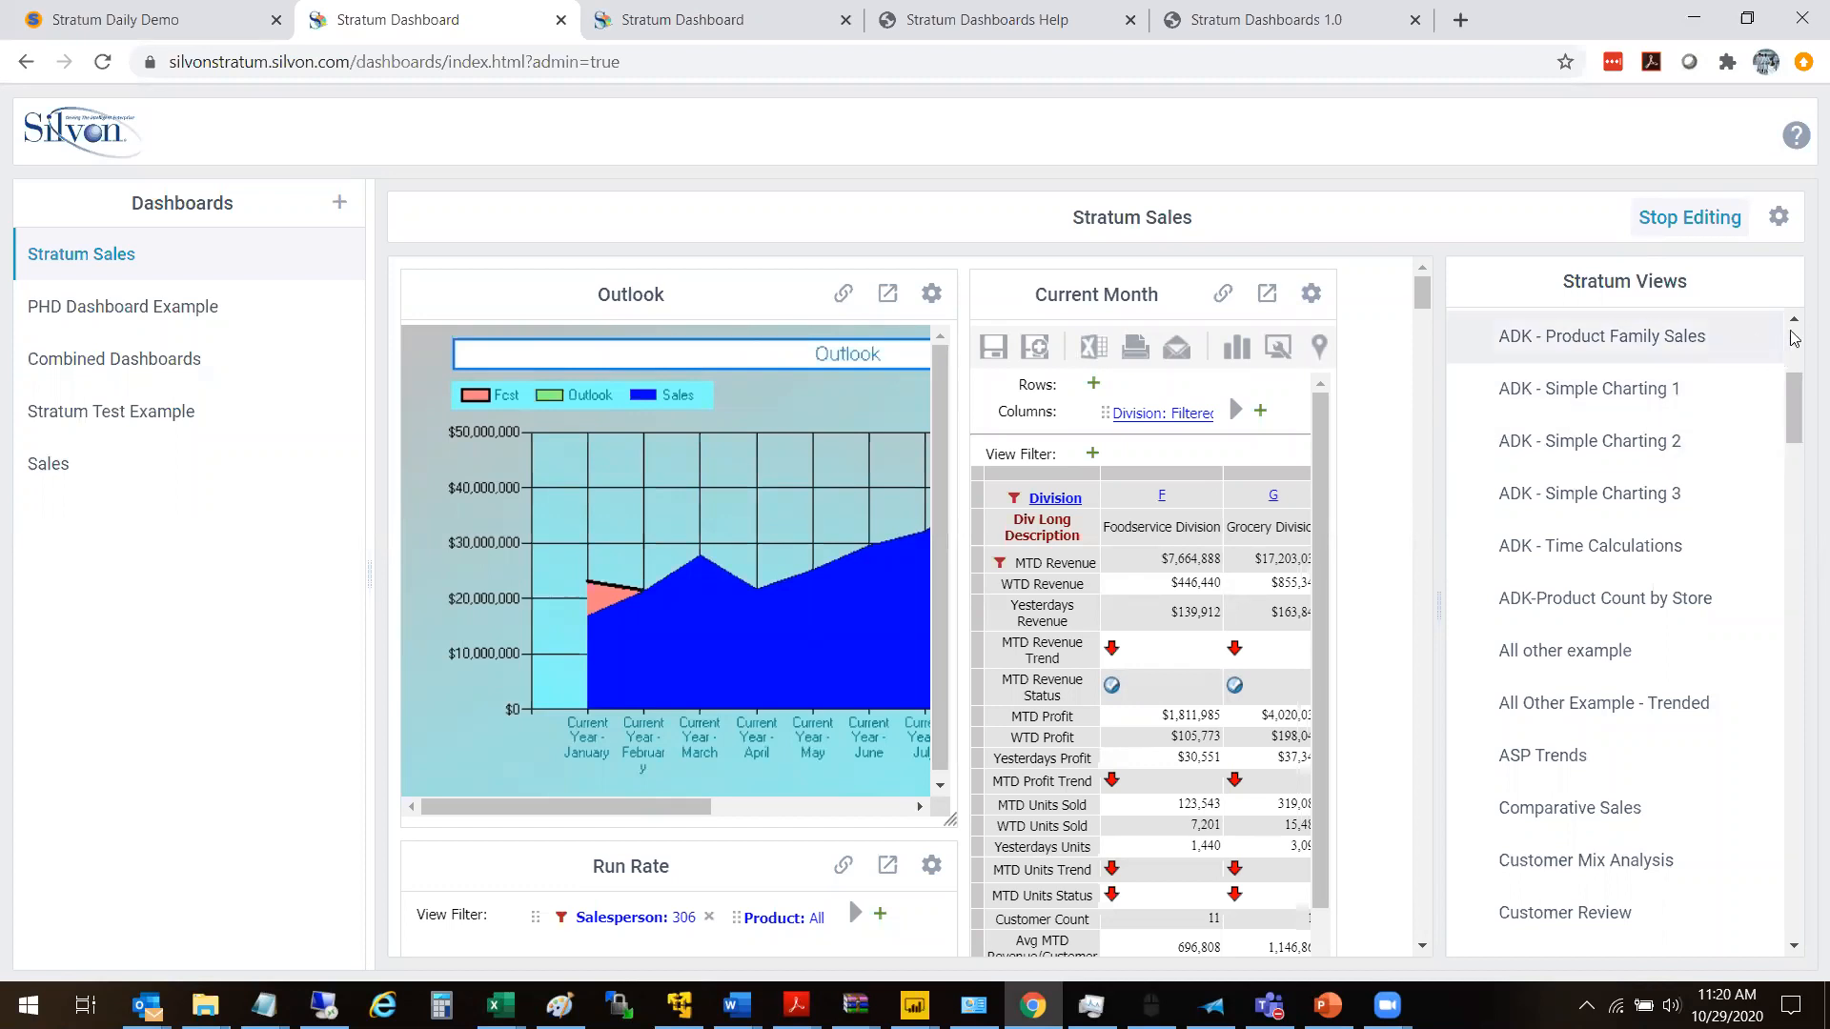
pyautogui.scroll(5, 1795, 379)
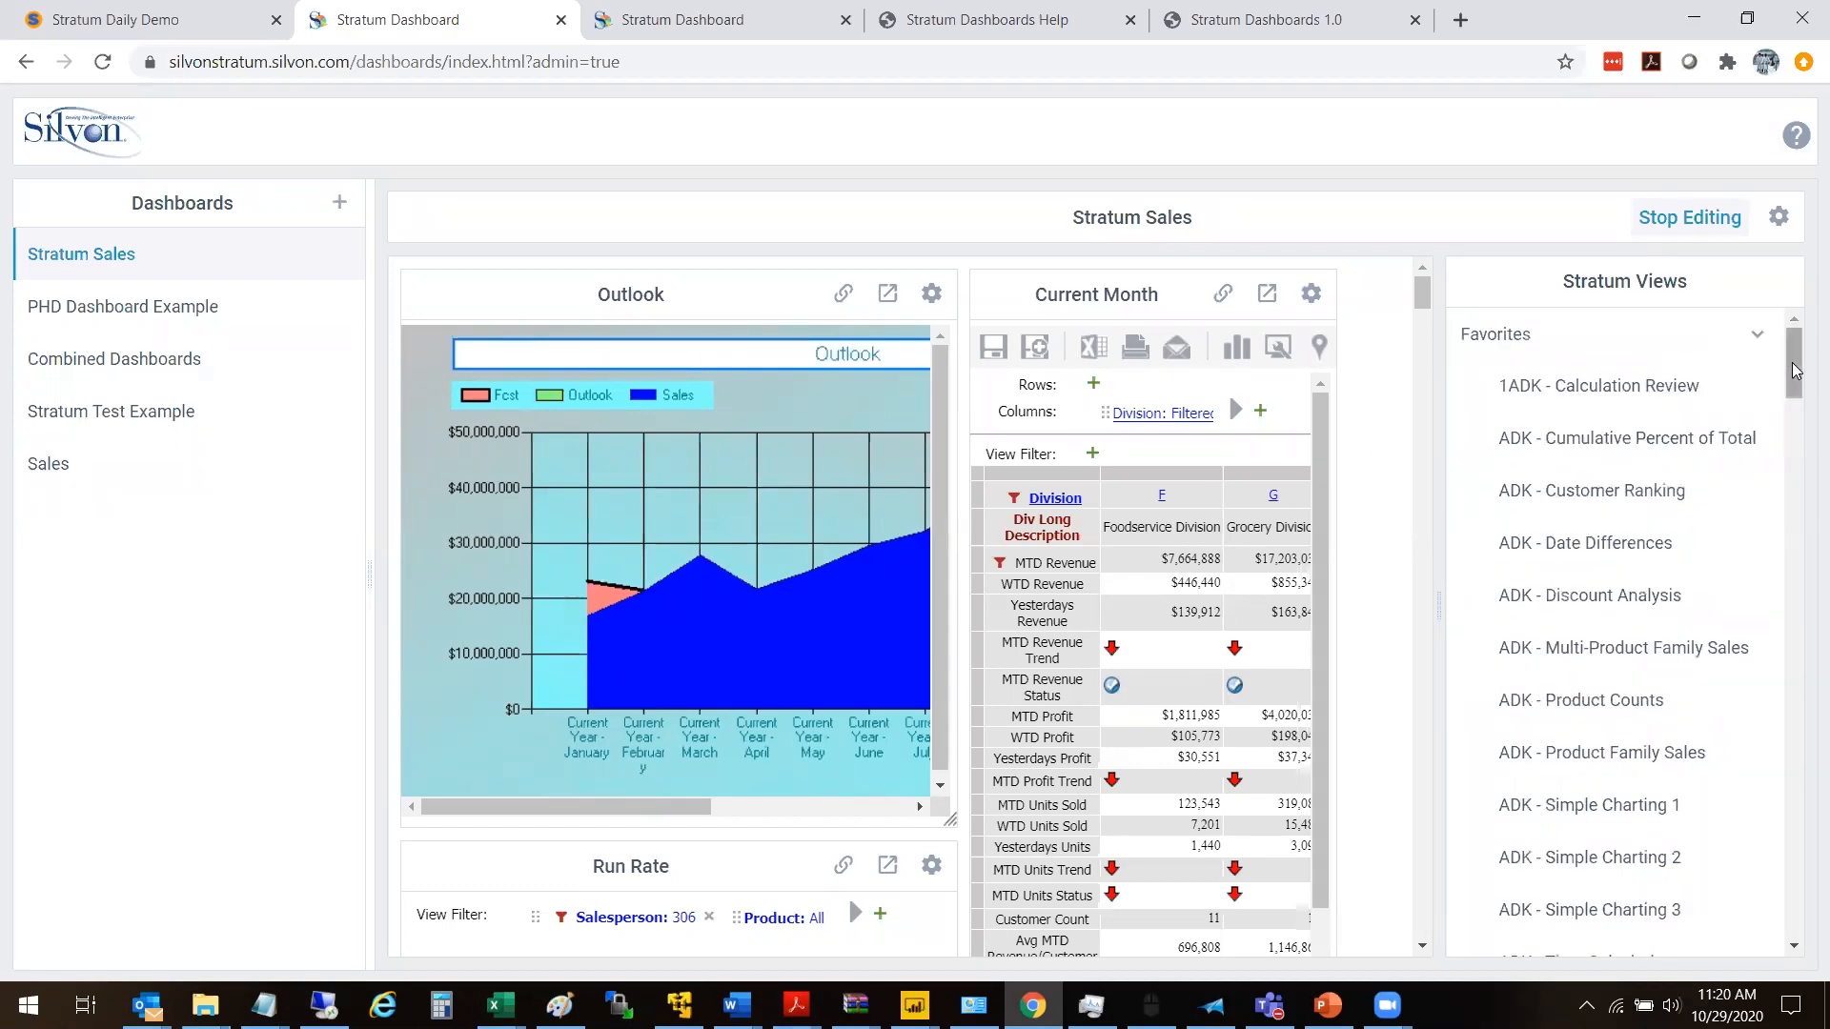
pyautogui.click(1764, 335)
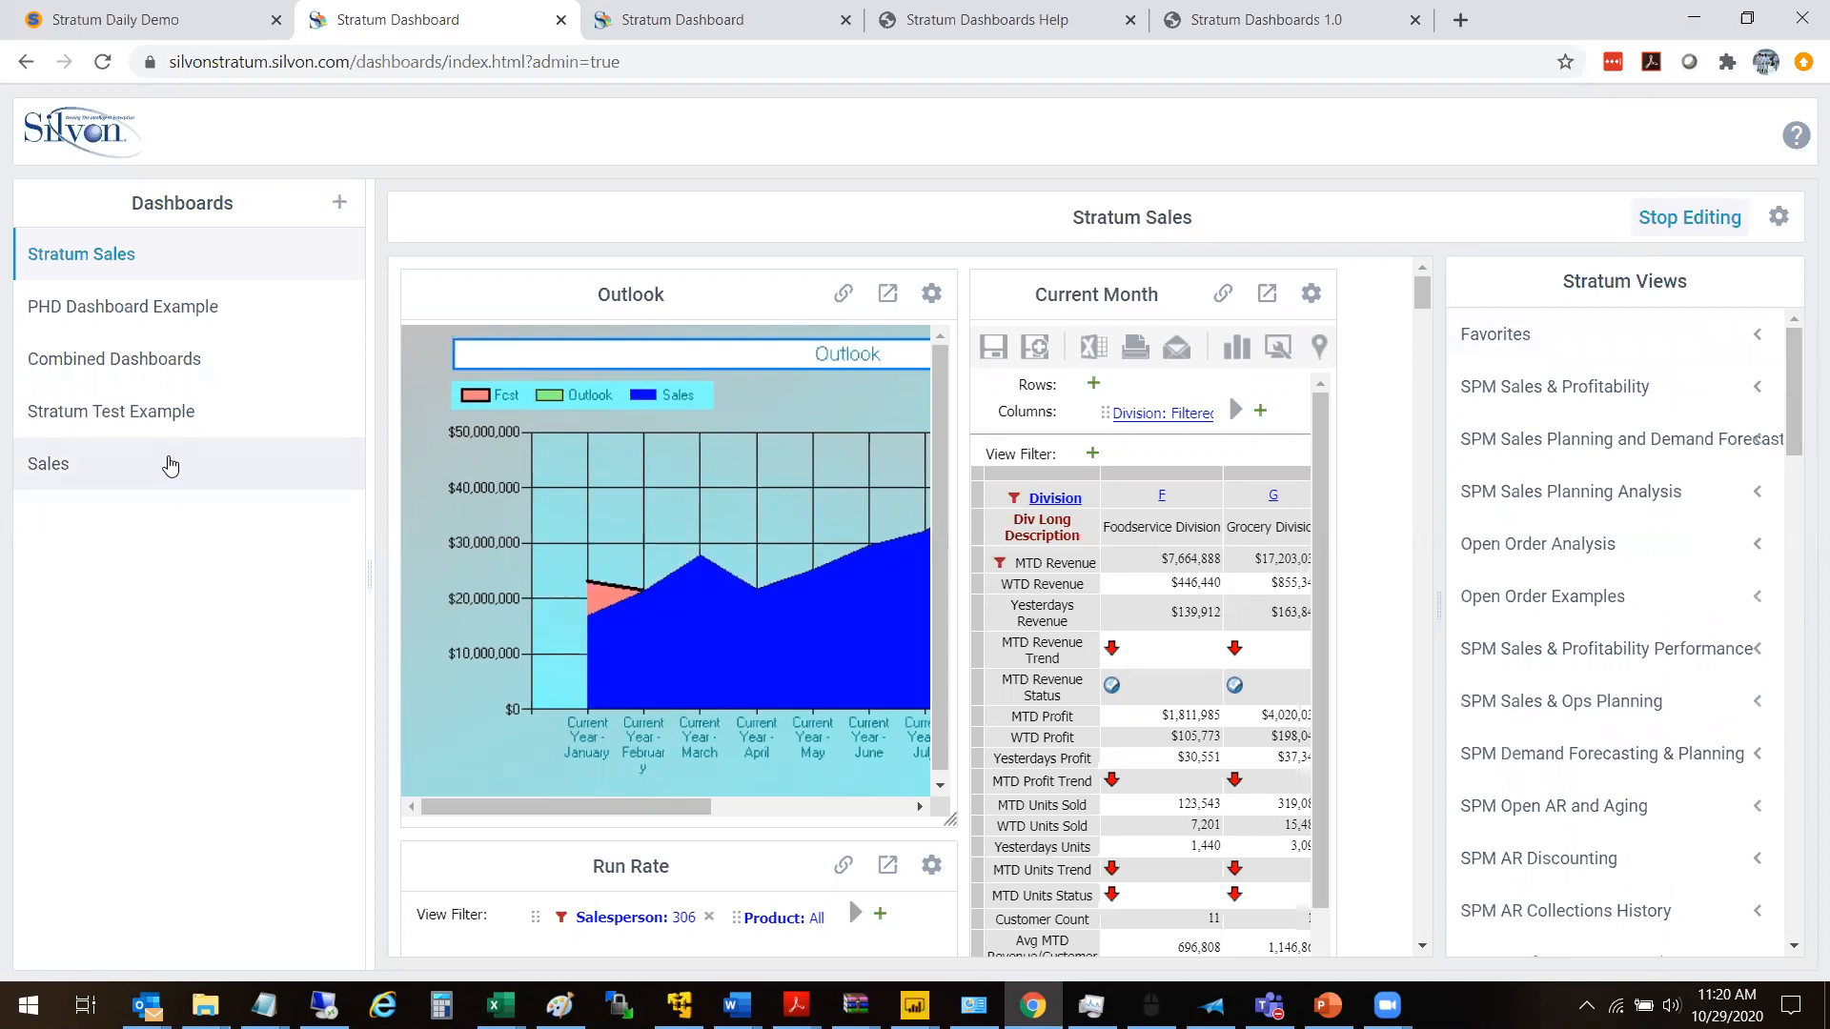
# - Open the Stratum Sales dashboard in a new tab and review its widgets down to ADK - Simple Charting 2
pyautogui.rightClick(91, 265)
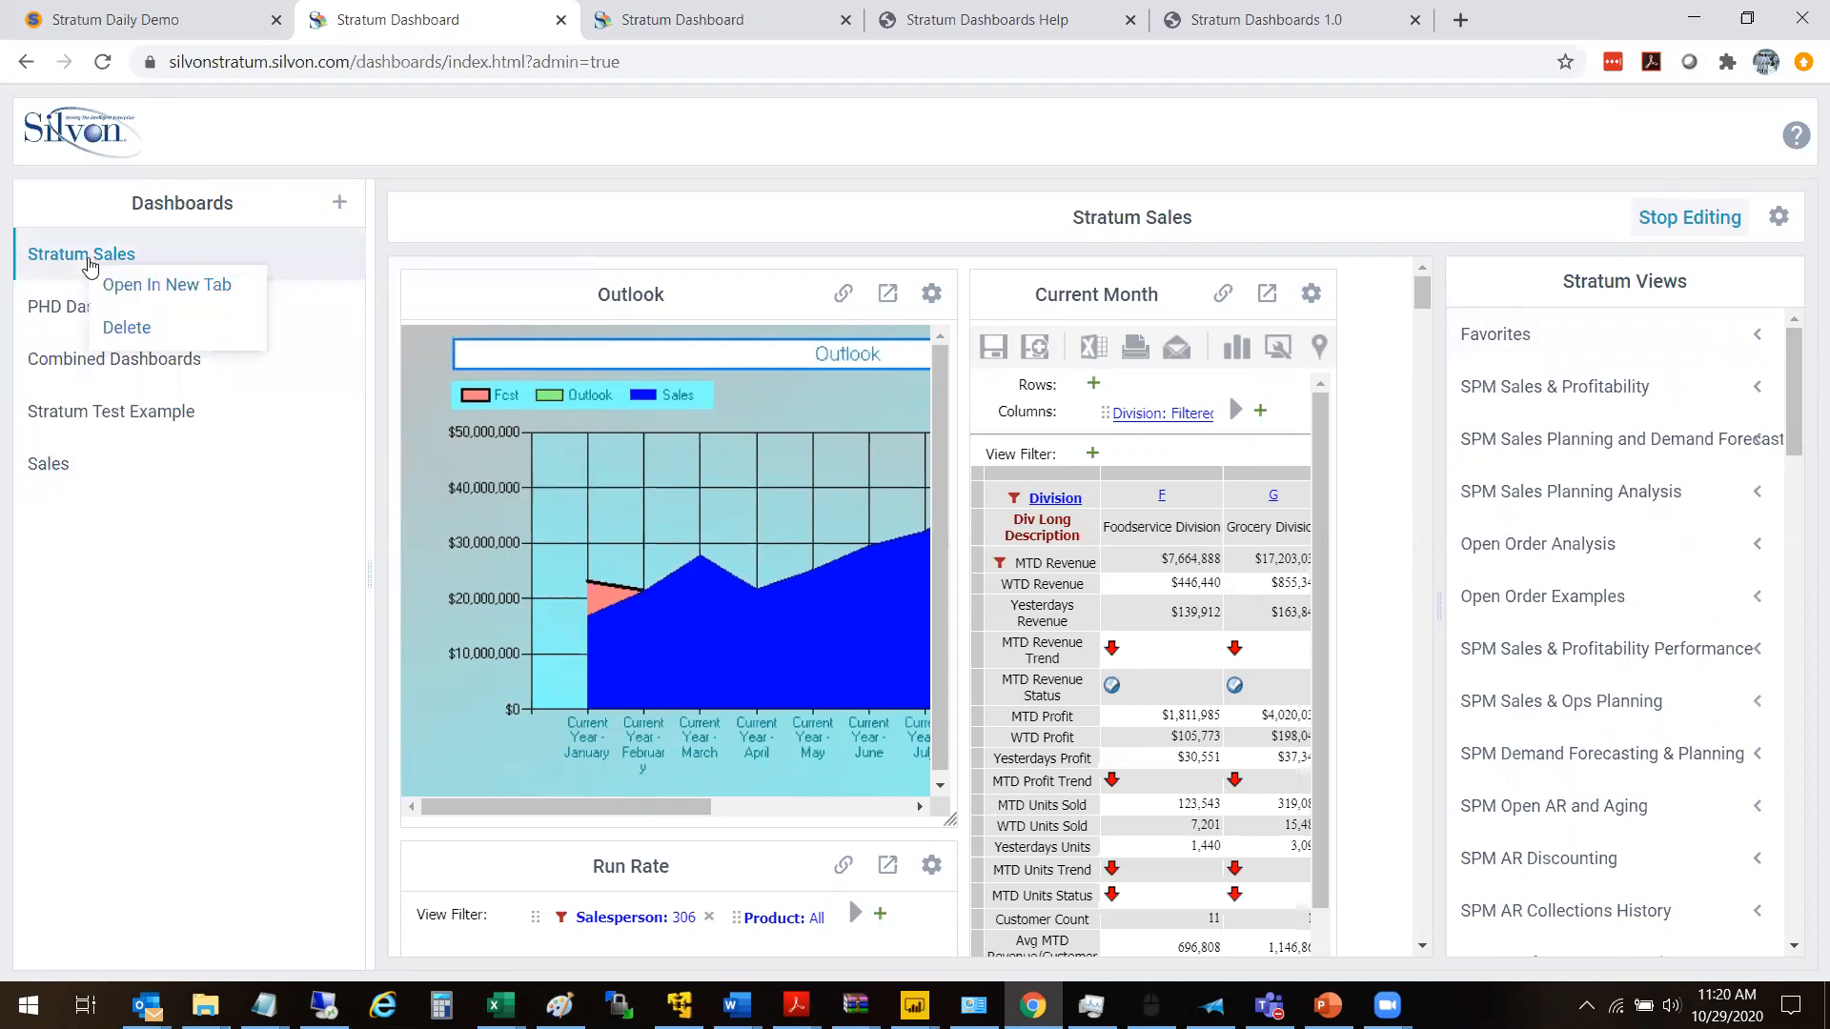
pyautogui.click(168, 285)
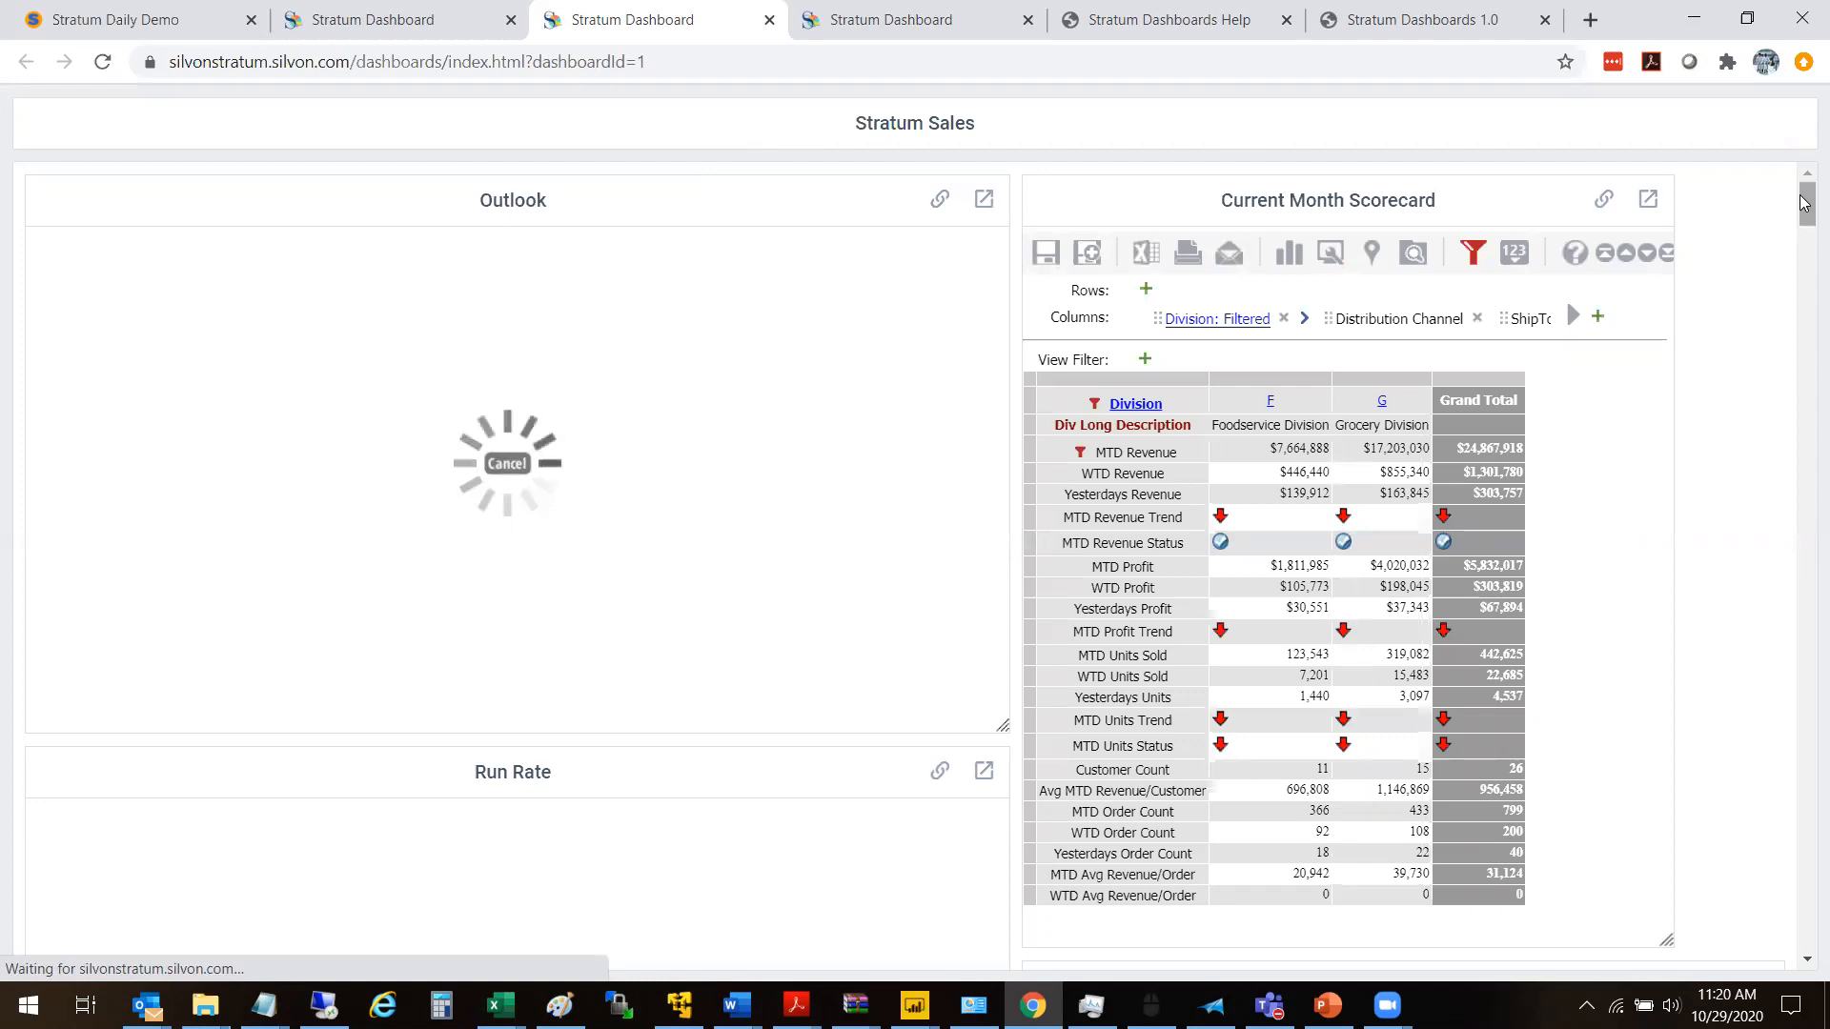
pyautogui.moveTo(1804, 202); pyautogui.dragTo(1805, 301)
pyautogui.scroll(-4, 1805, 330)
pyautogui.click(919, 429)
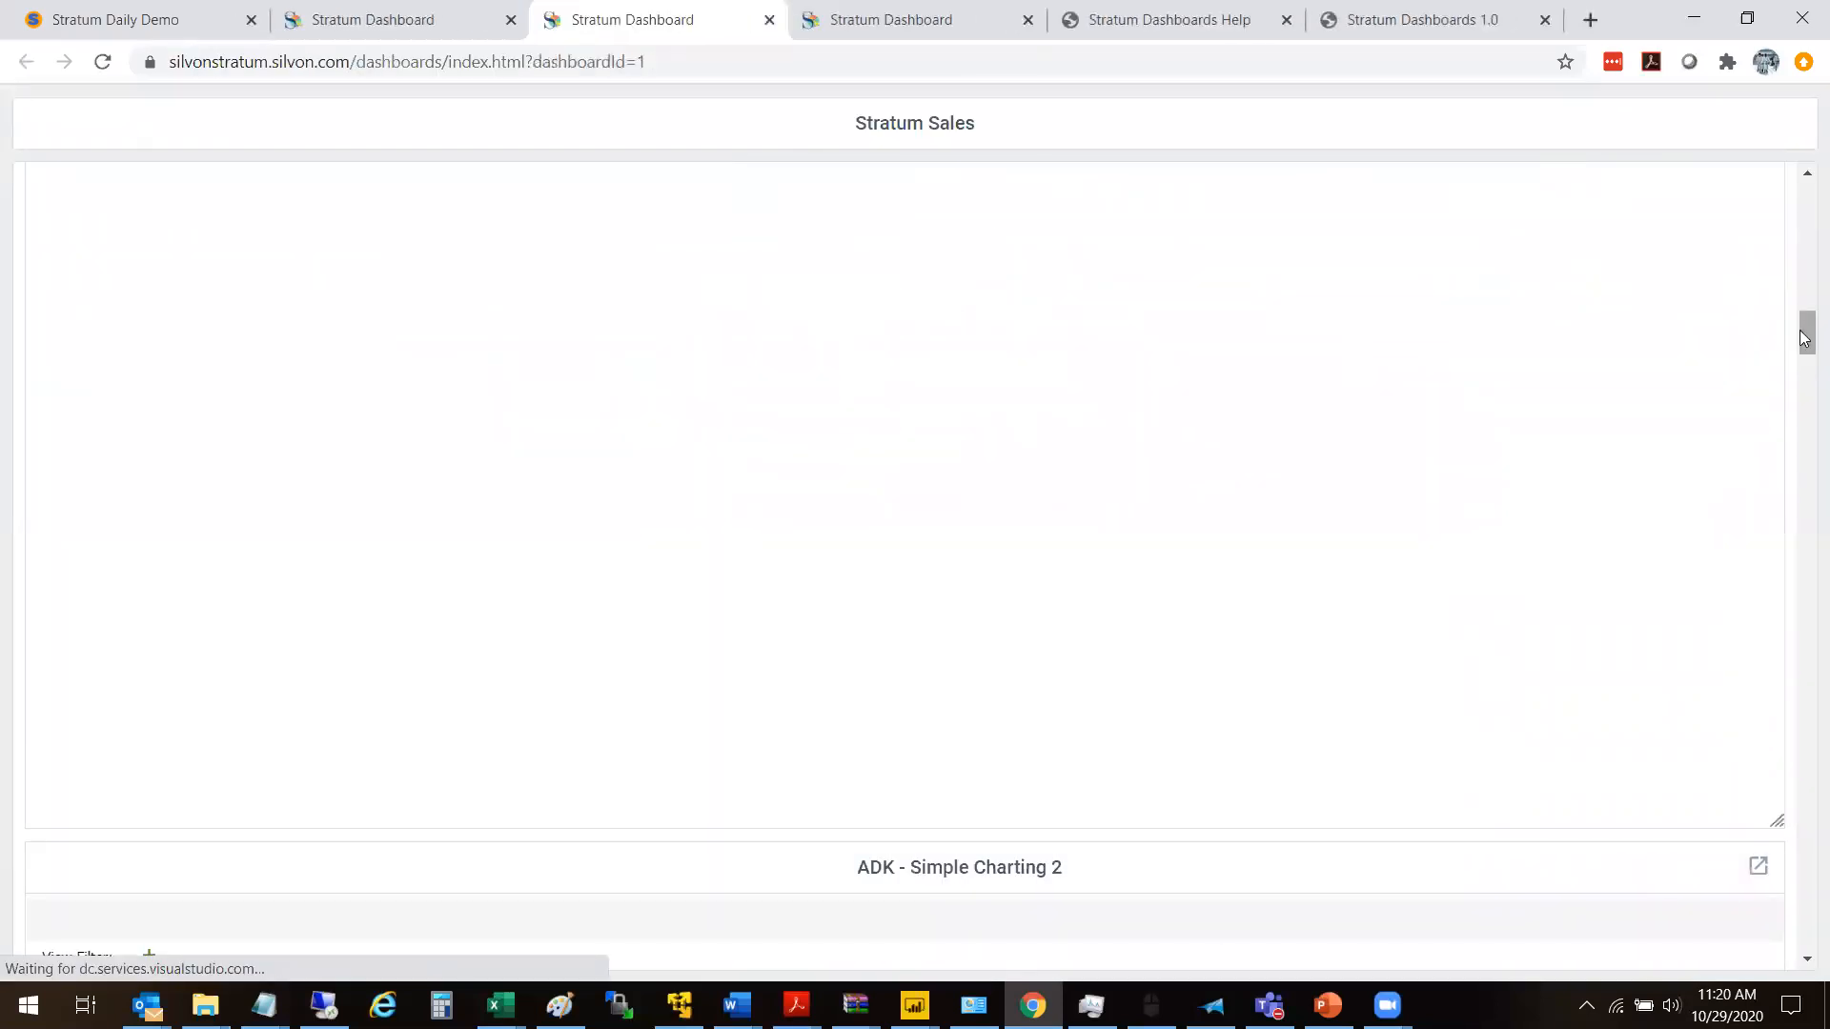
pyautogui.scroll(3, 1804, 327)
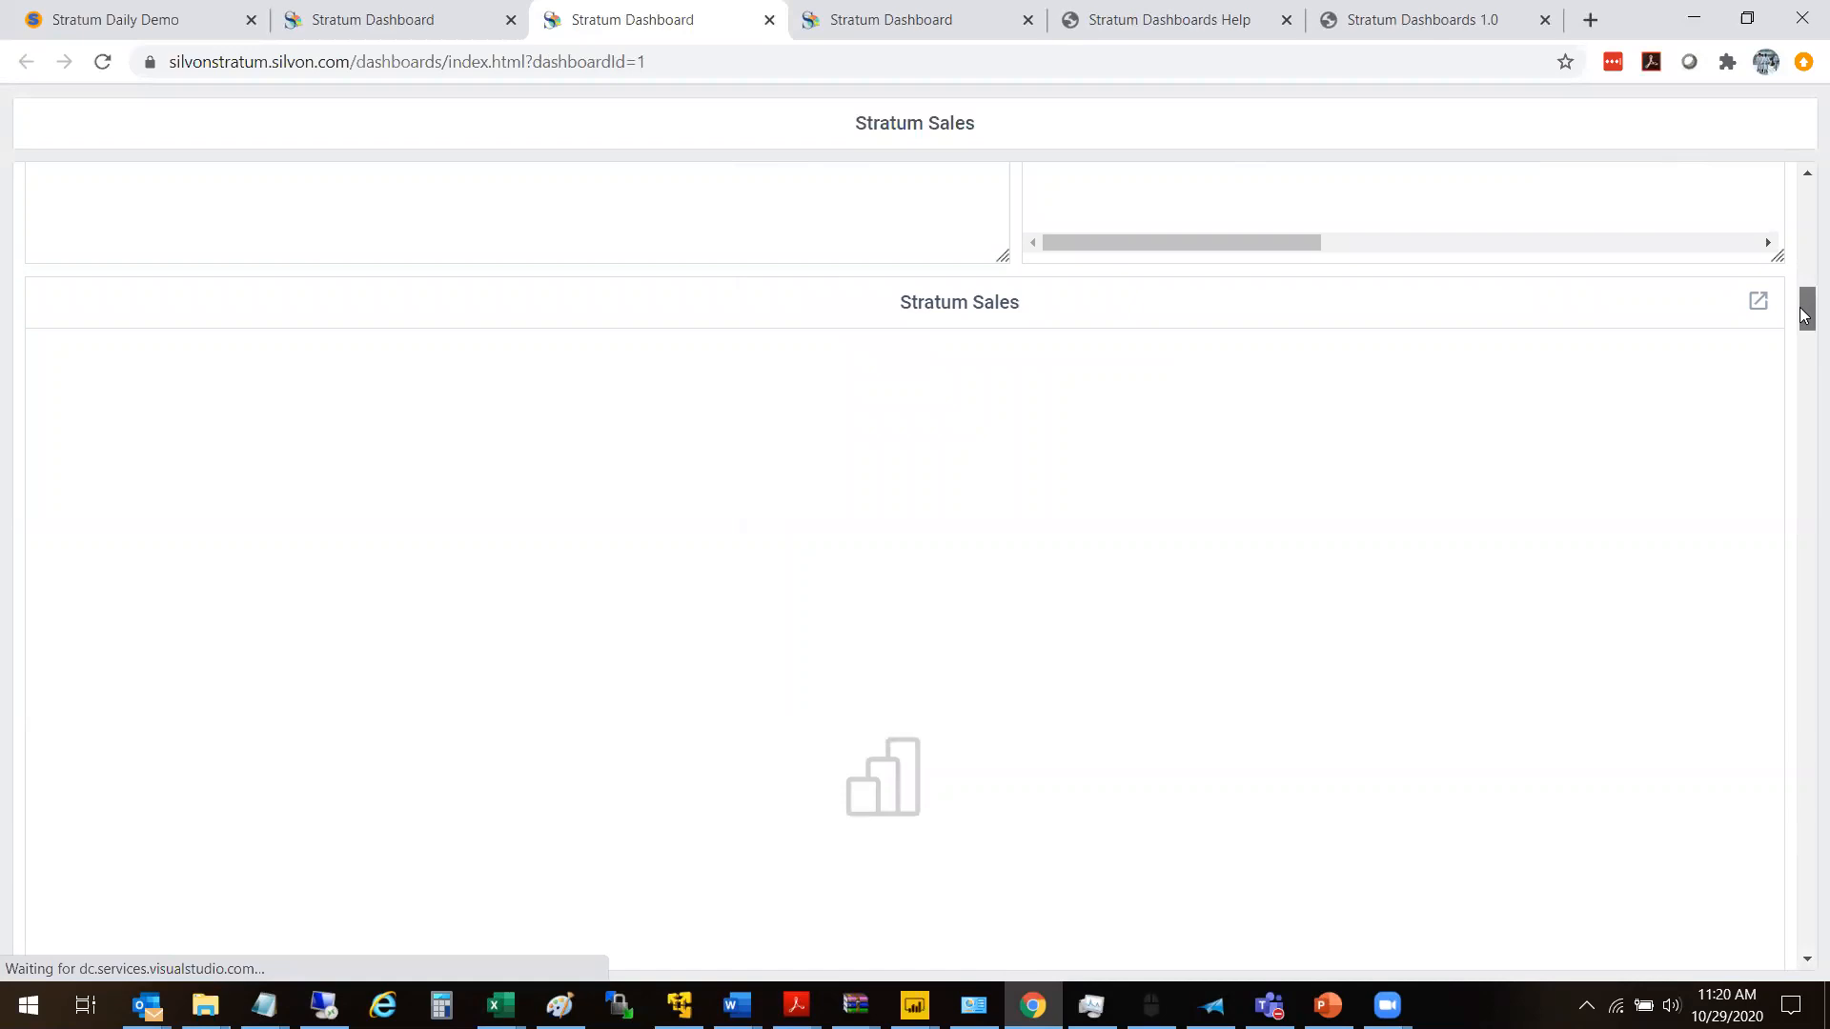
pyautogui.moveTo(1804, 316); pyautogui.dragTo(1804, 364)
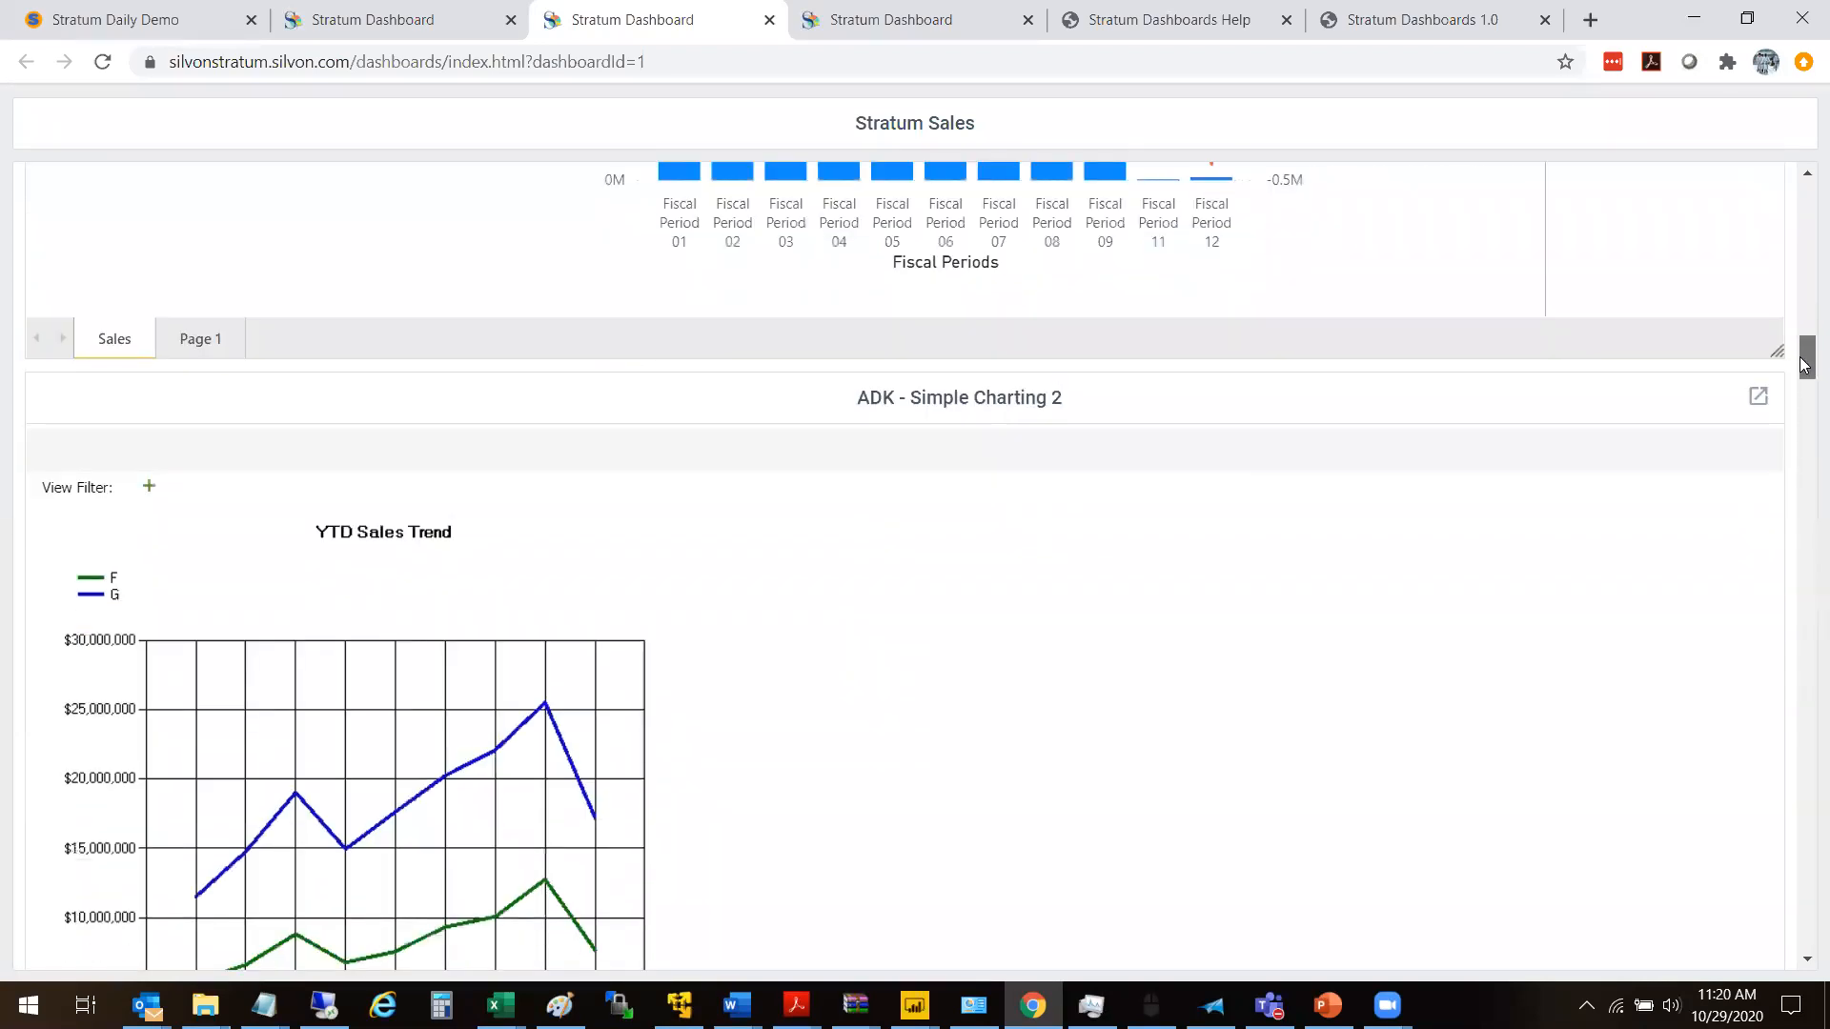
pyautogui.moveTo(1804, 364); pyautogui.dragTo(1805, 200)
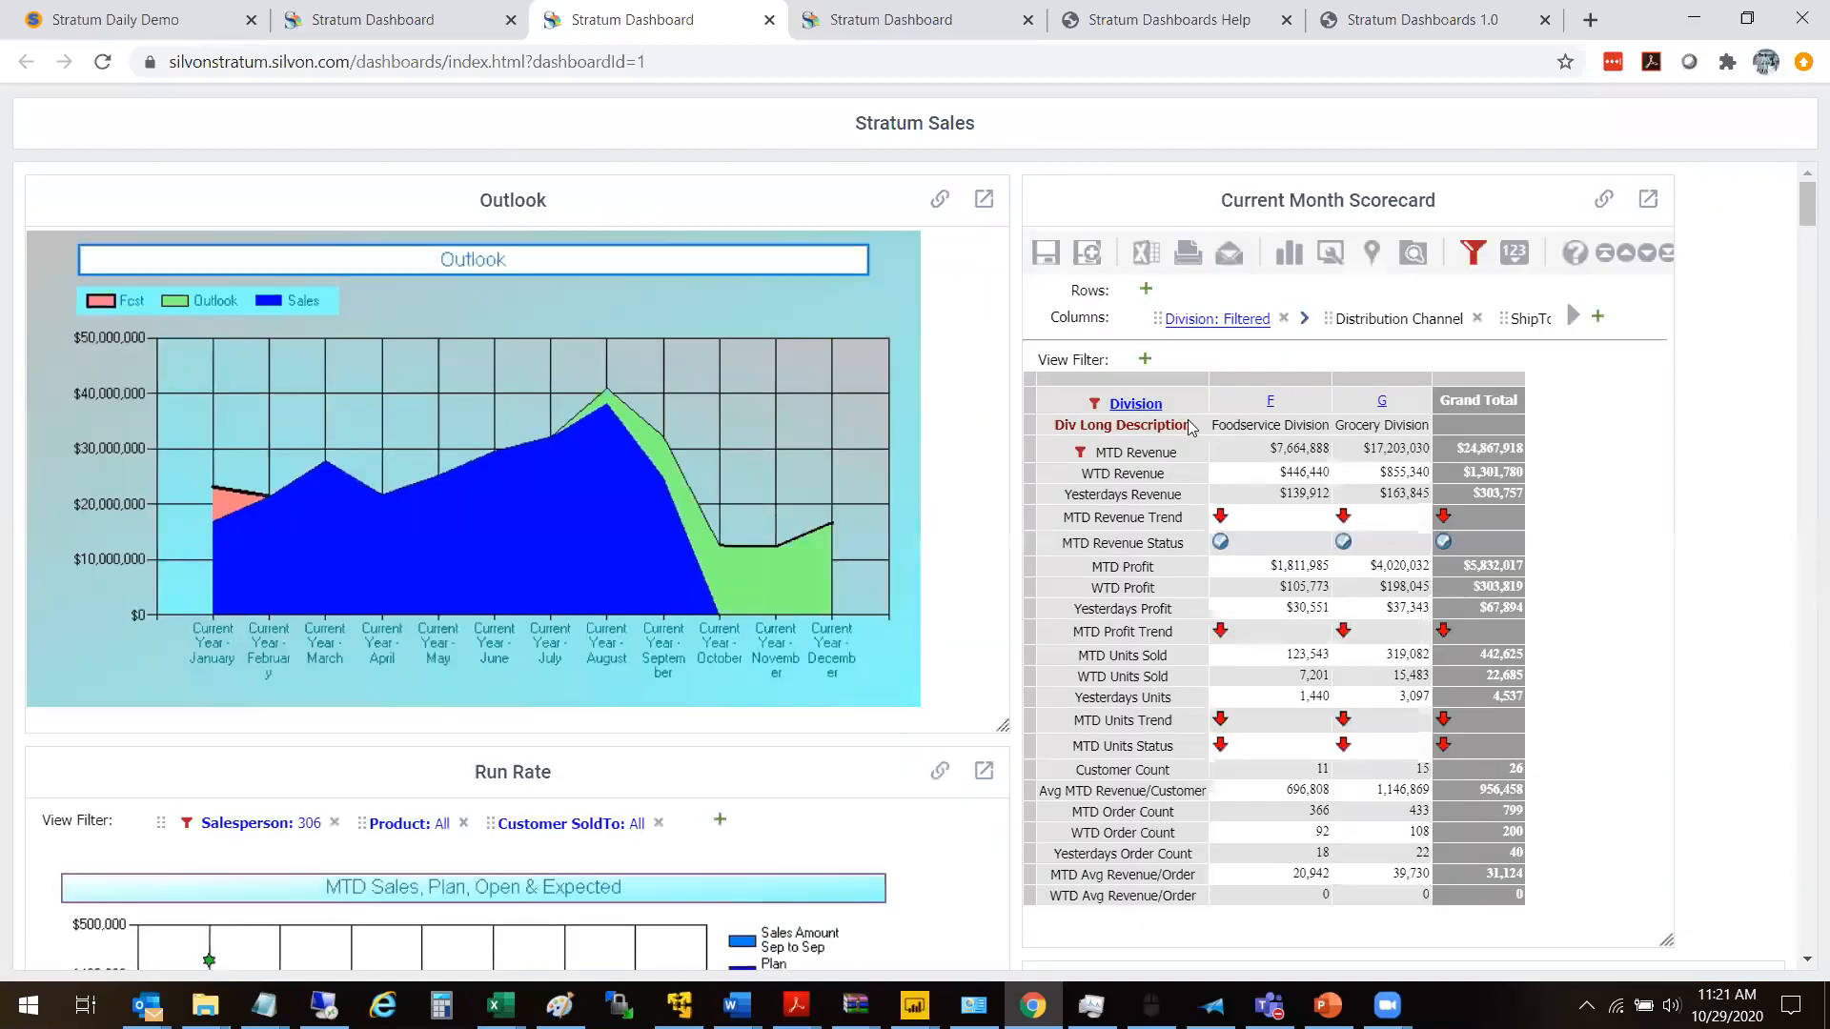
# - Drill the Current Month Scorecard into division F, examine the view linked to the Direct channel's MTD Revenue Trend, and close it
pyautogui.click(1276, 402)
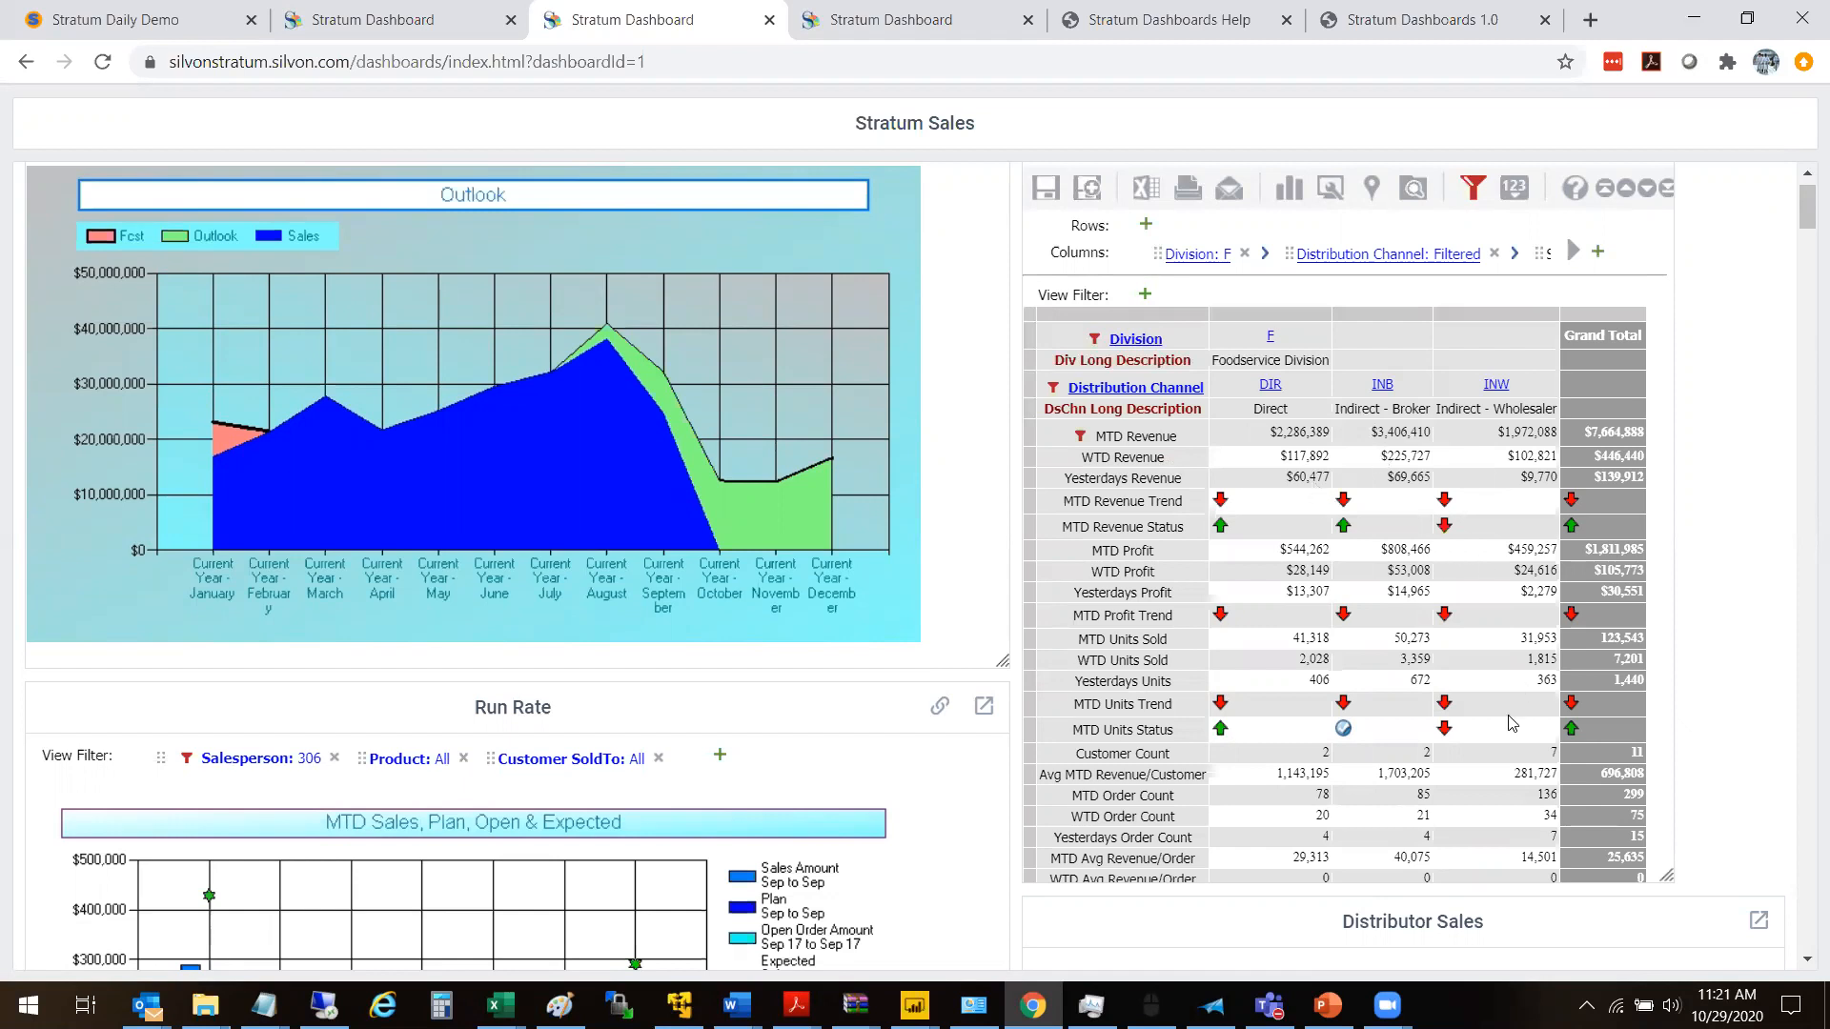
pyautogui.moveTo(1508, 716)
pyautogui.click(1220, 501)
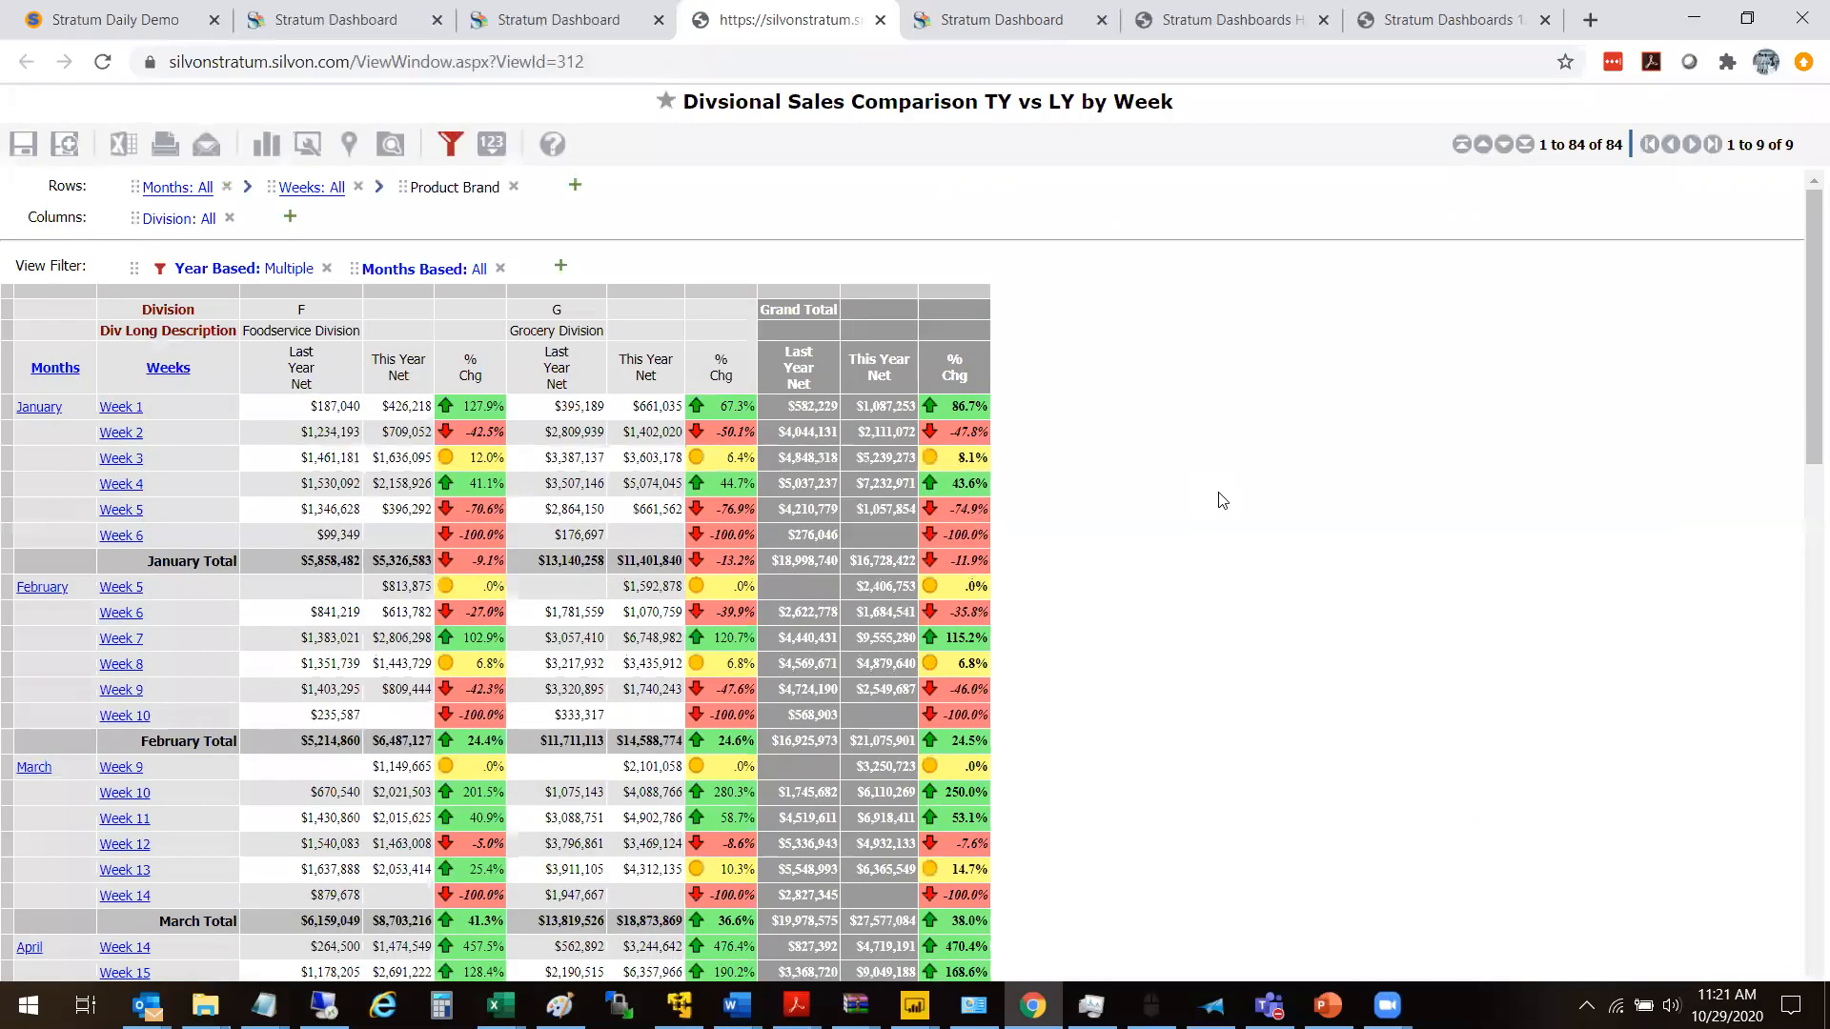
pyautogui.moveTo(1805, 310)
pyautogui.mouseDown()
pyautogui.moveTo(1805, 373)
pyautogui.moveTo(1804, 312)
pyautogui.mouseUp()
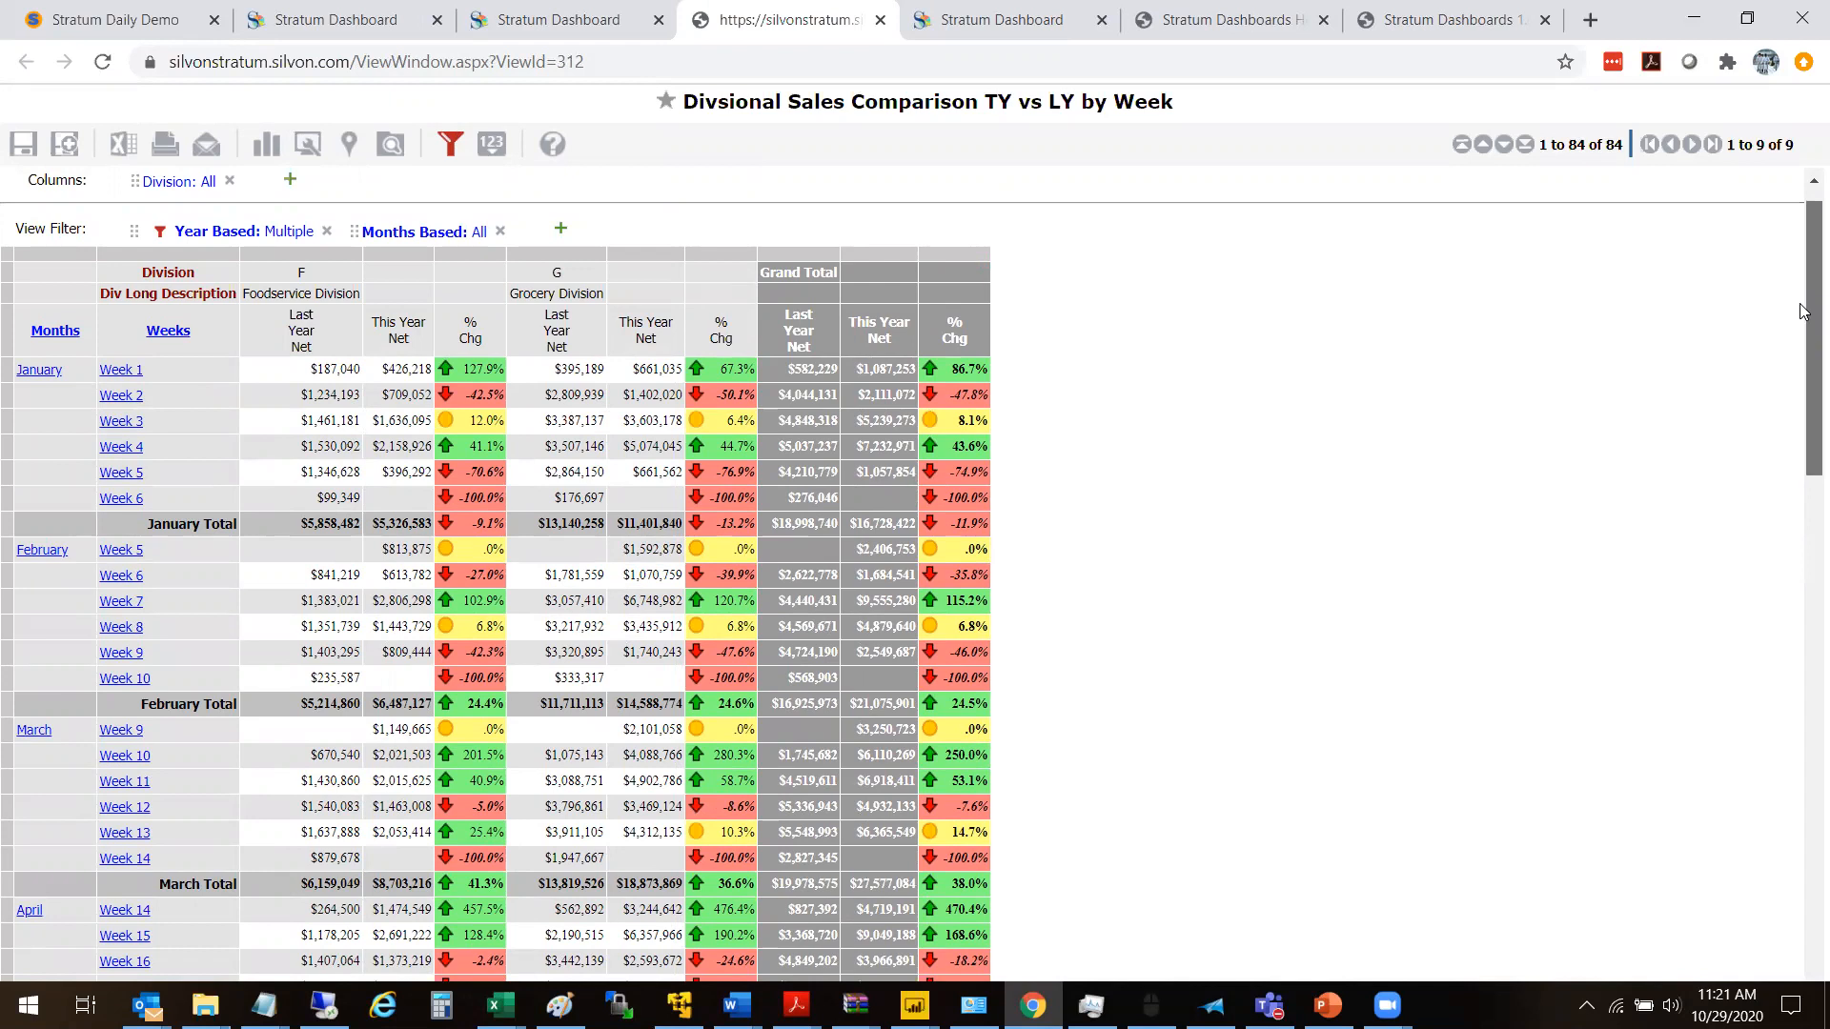
pyautogui.moveTo(1804, 312); pyautogui.dragTo(1804, 266)
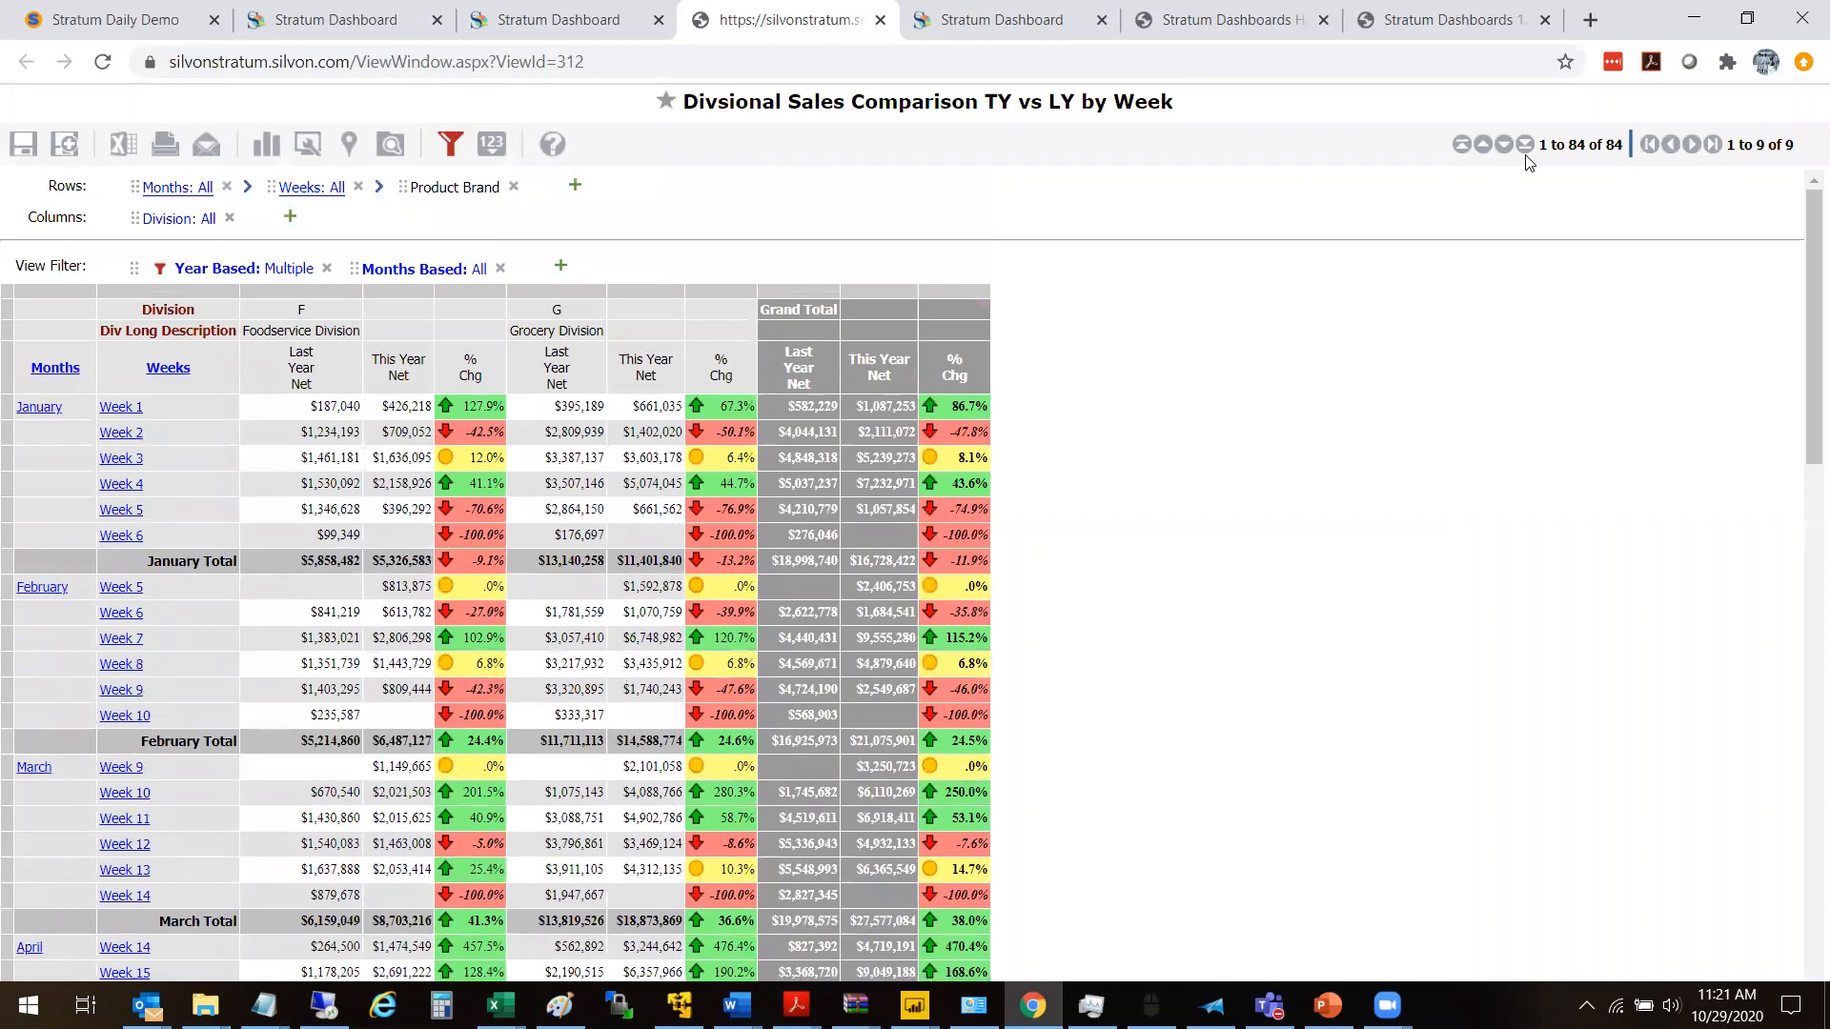
pyautogui.click(880, 19)
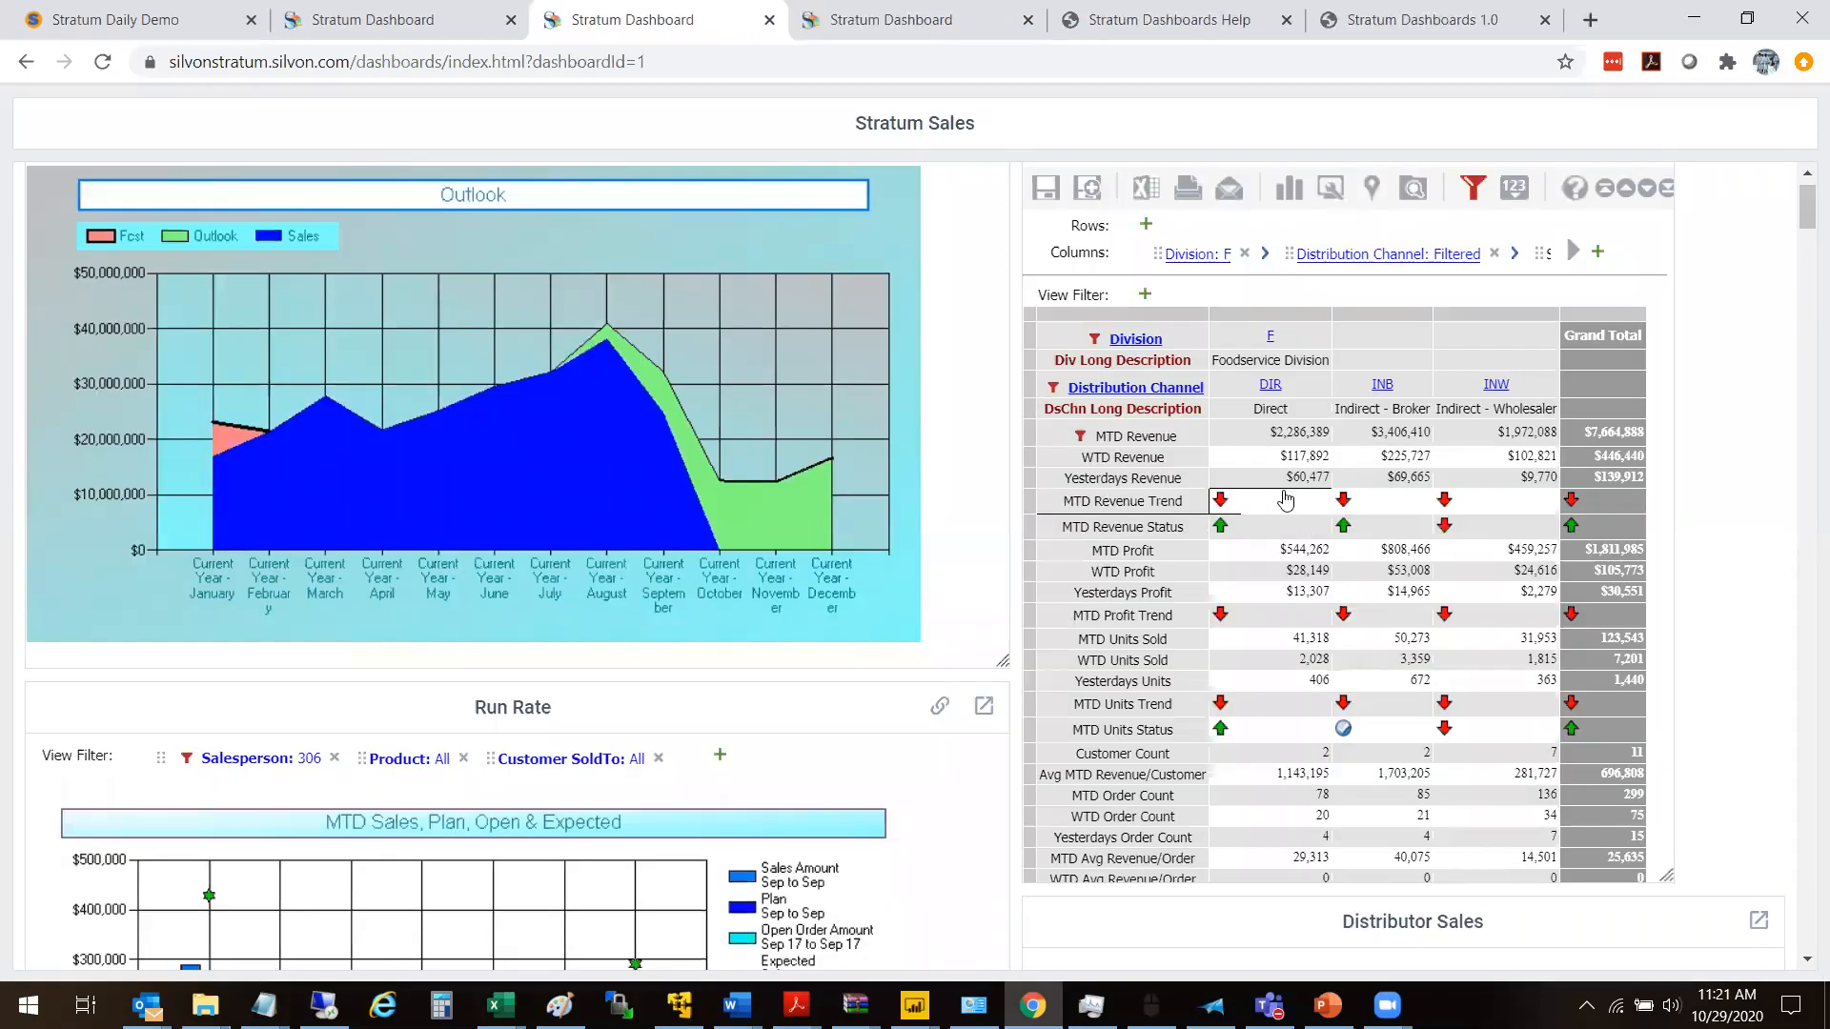
# - Open the Current Month Scorecard in its own tab, expand all divisions by distribution channel, and close the tab
pyautogui.moveTo(1804, 205); pyautogui.dragTo(1803, 200)
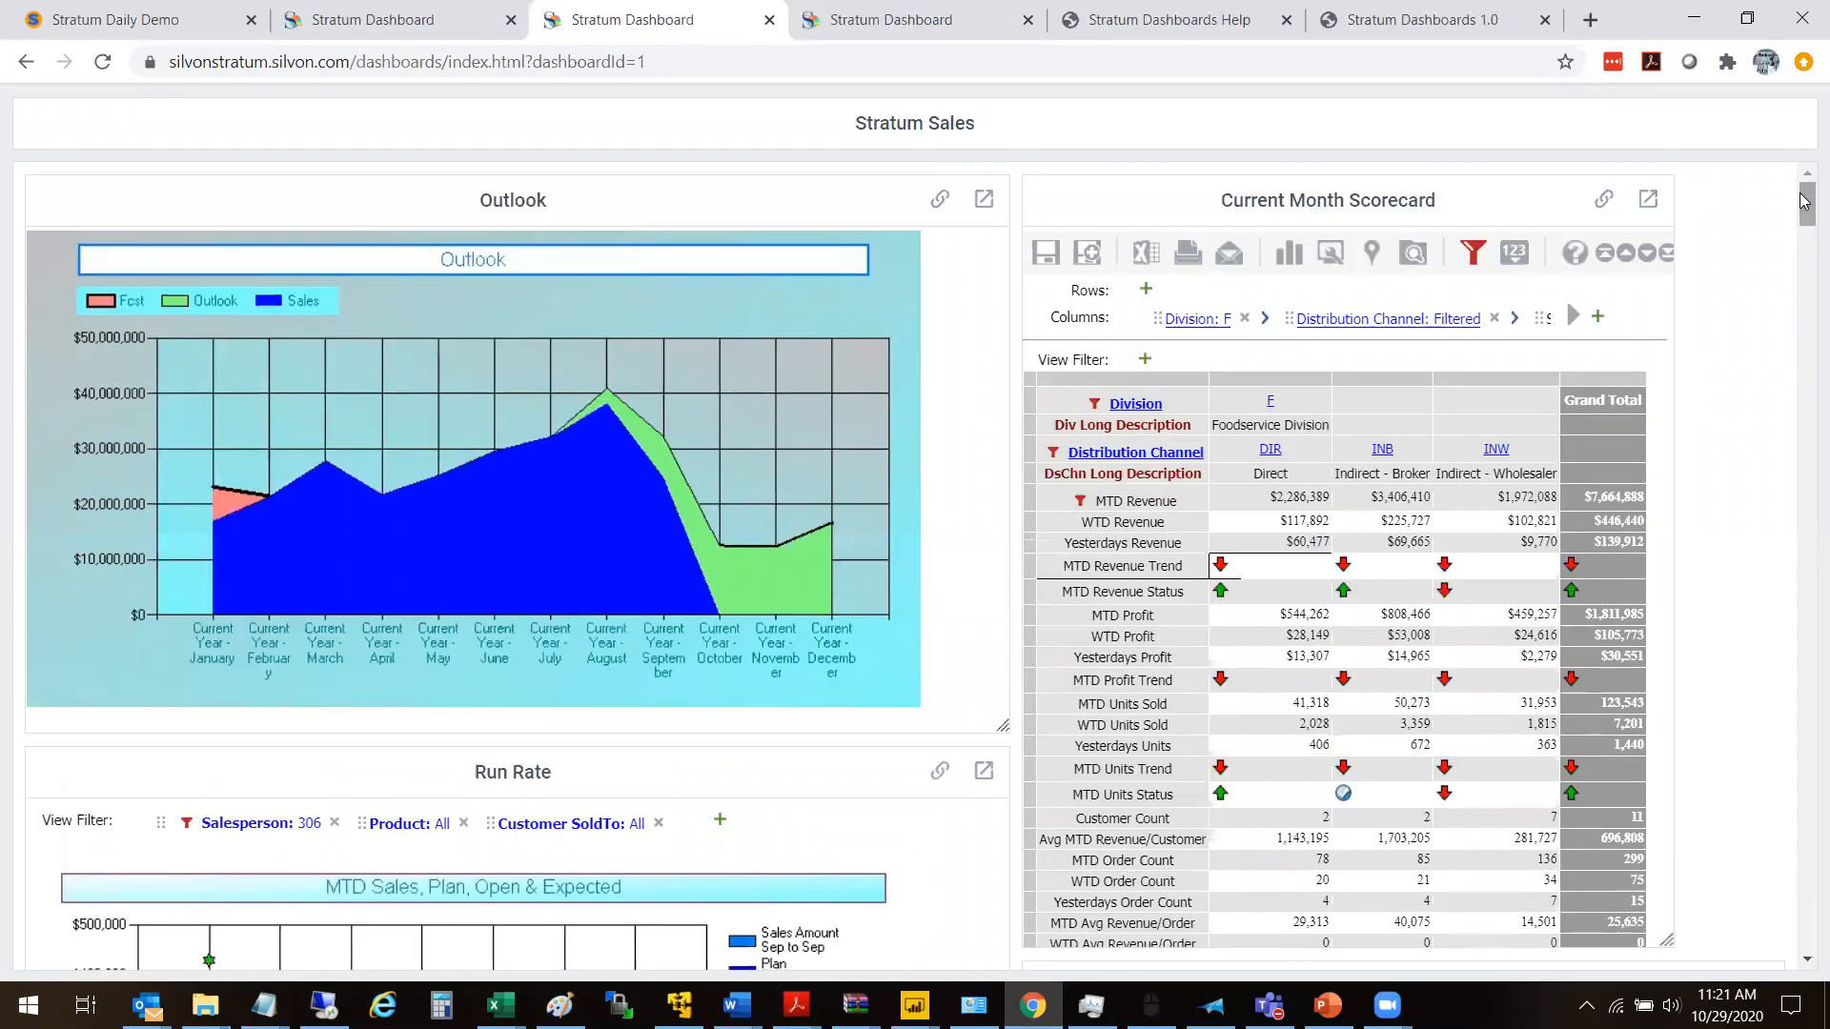
pyautogui.click(1646, 202)
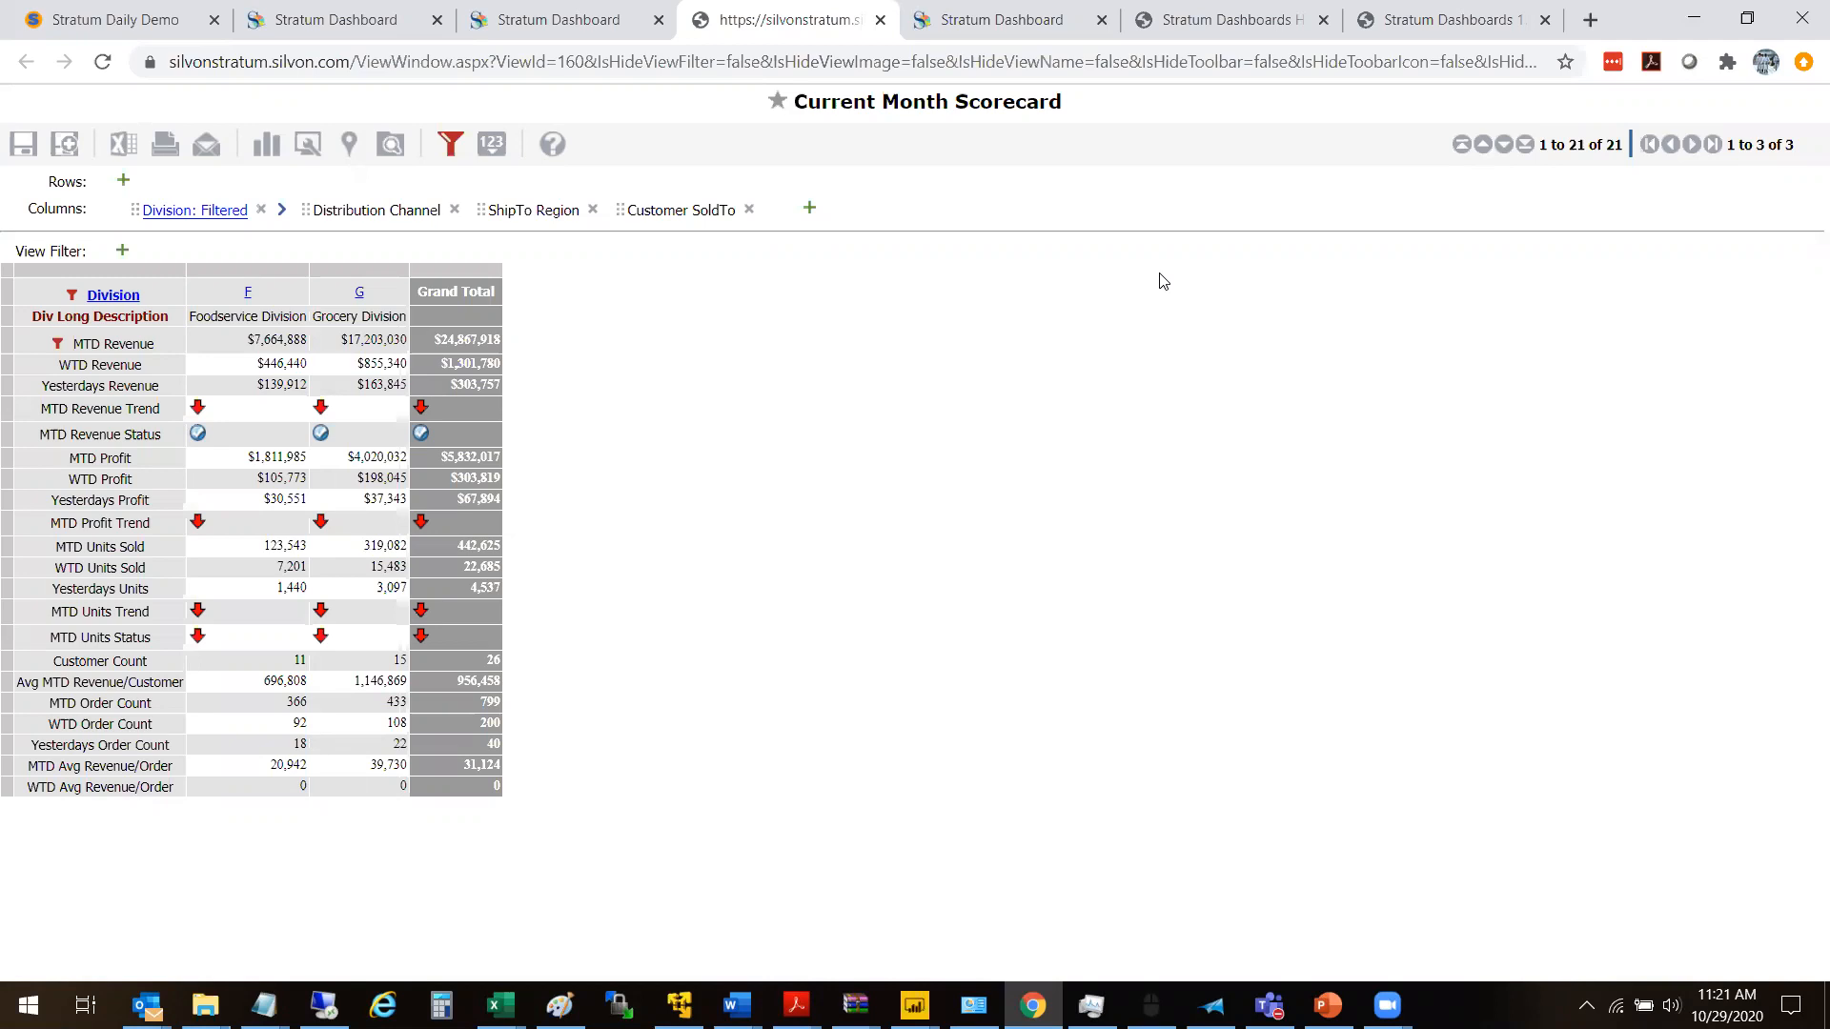
pyautogui.click(113, 294)
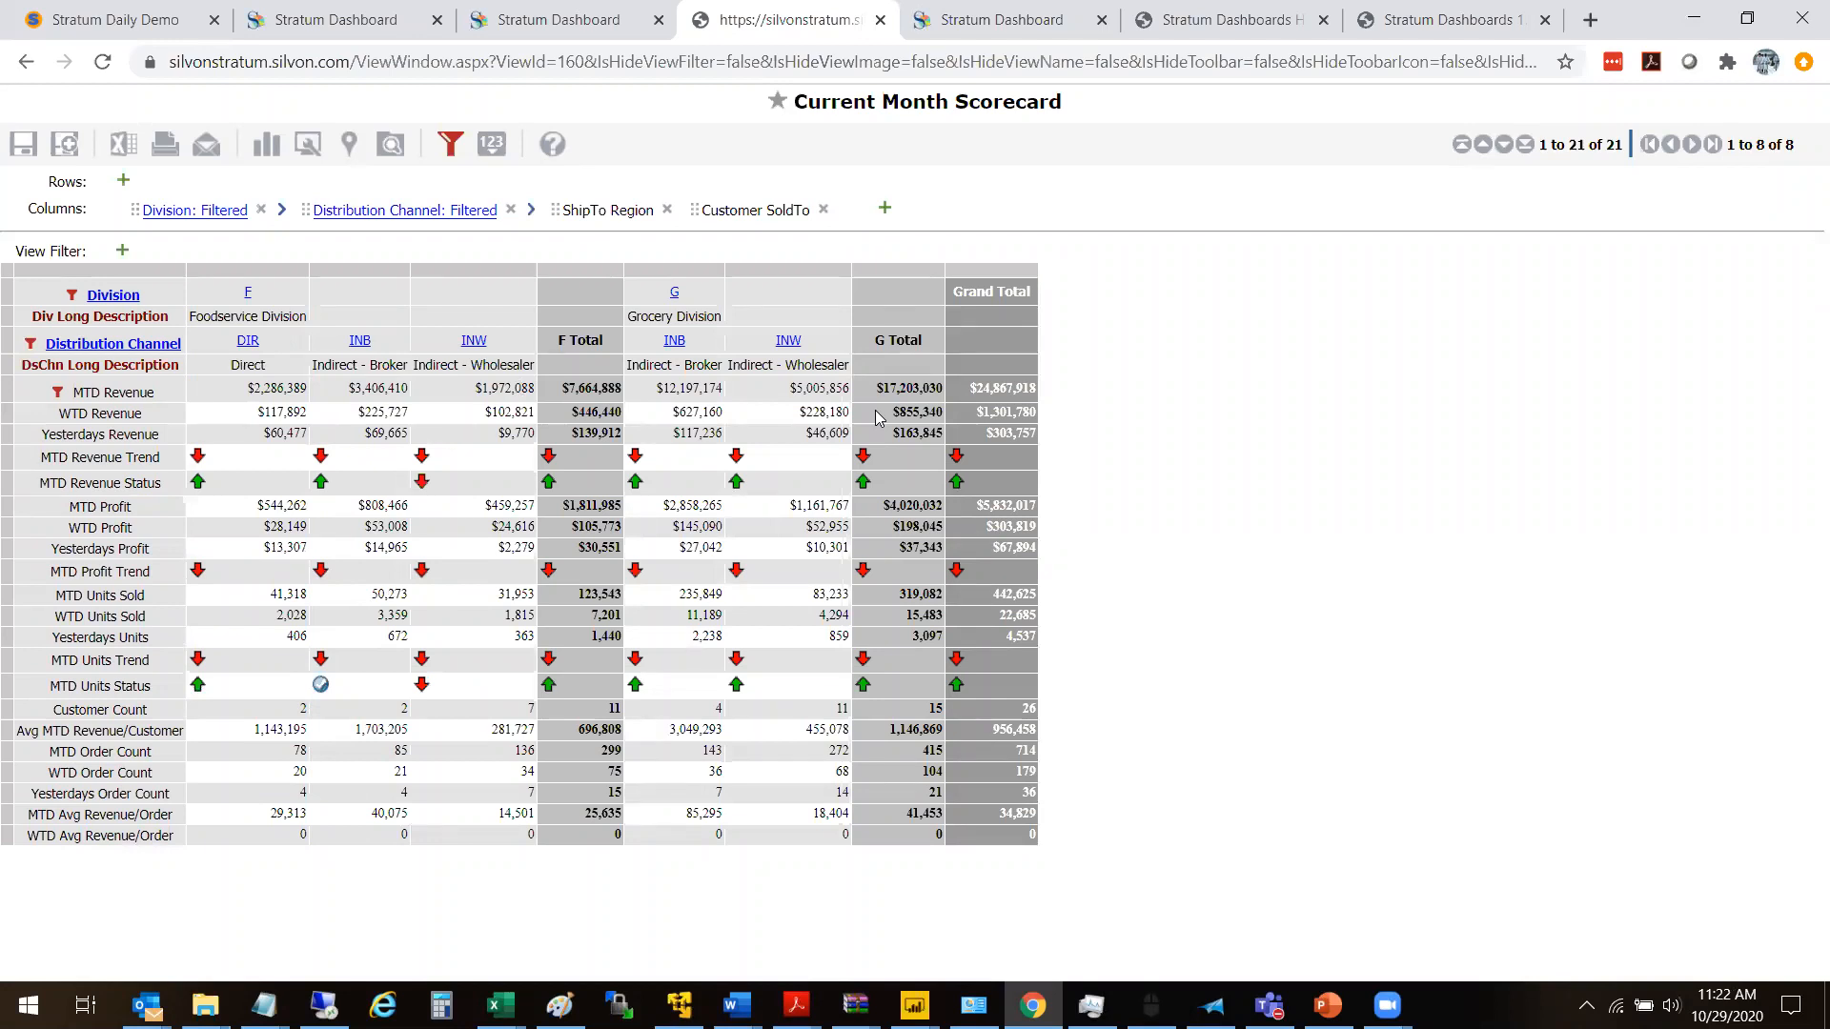
pyautogui.click(879, 19)
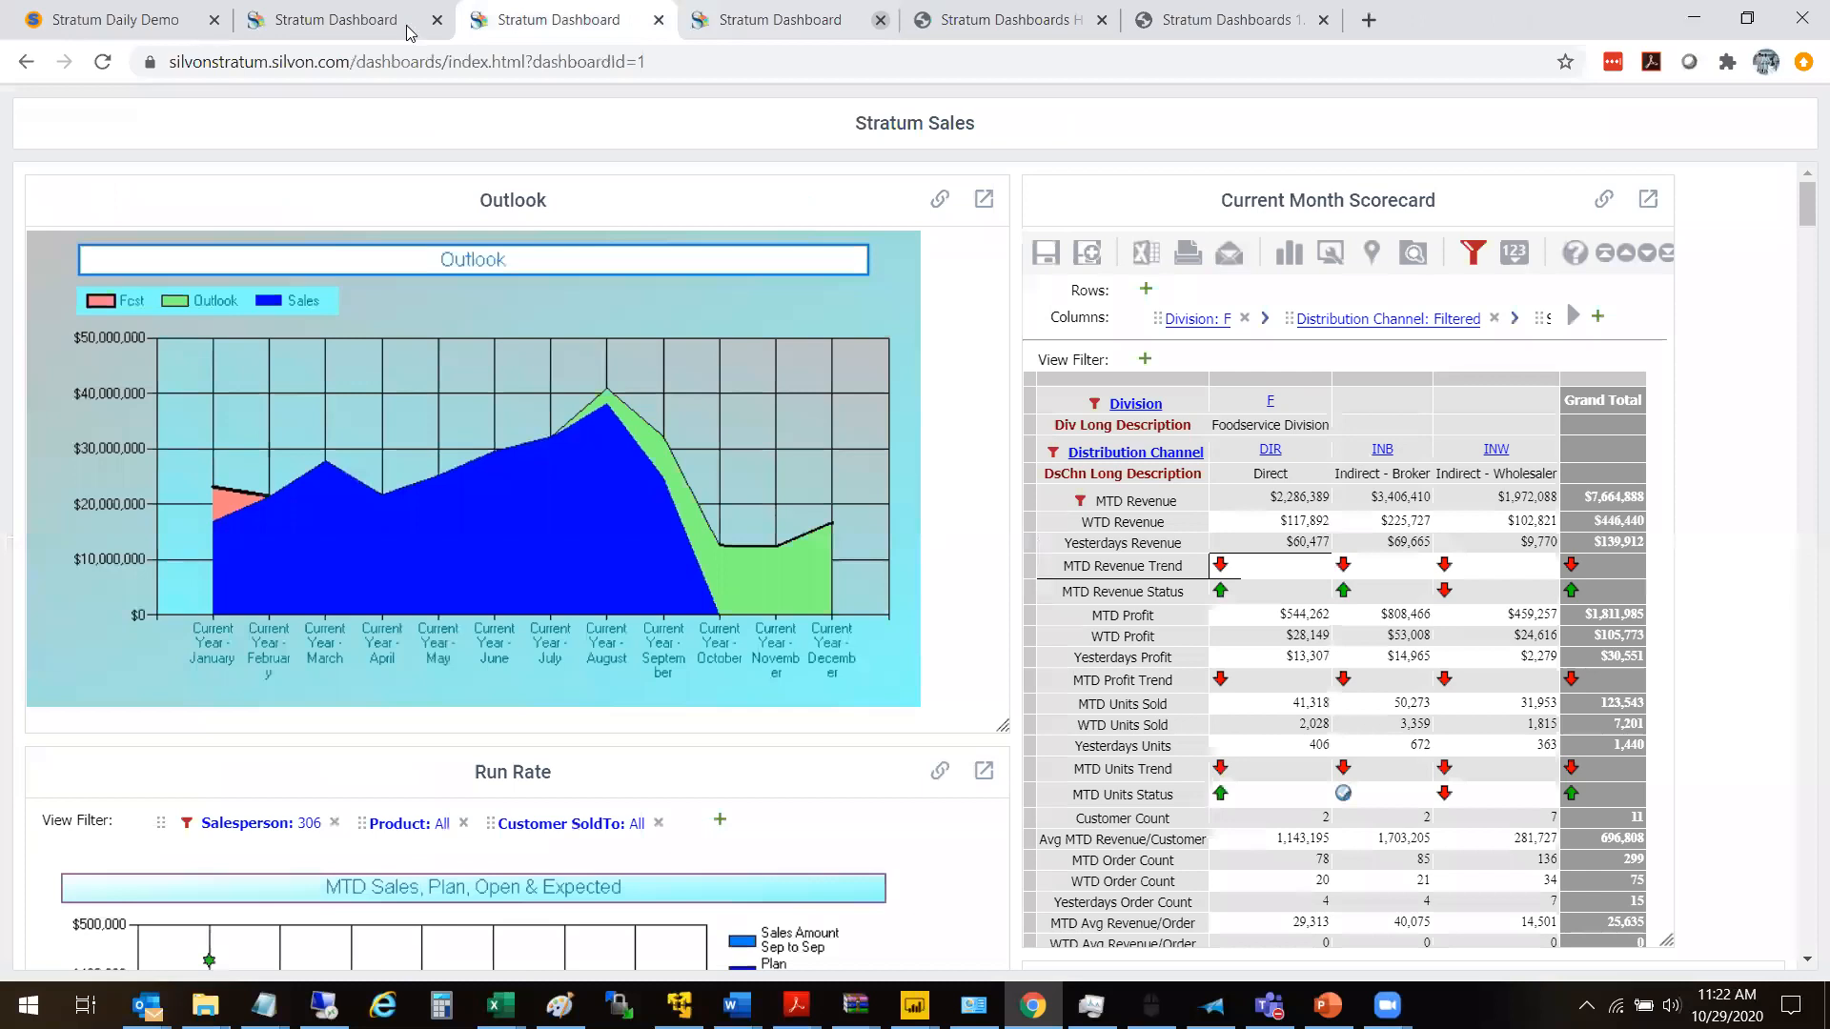
# - Return to the dashboard admin tab and enable Show Navigation Panel Above The Grid in the Outlook widget's settings
pyautogui.click(333, 29)
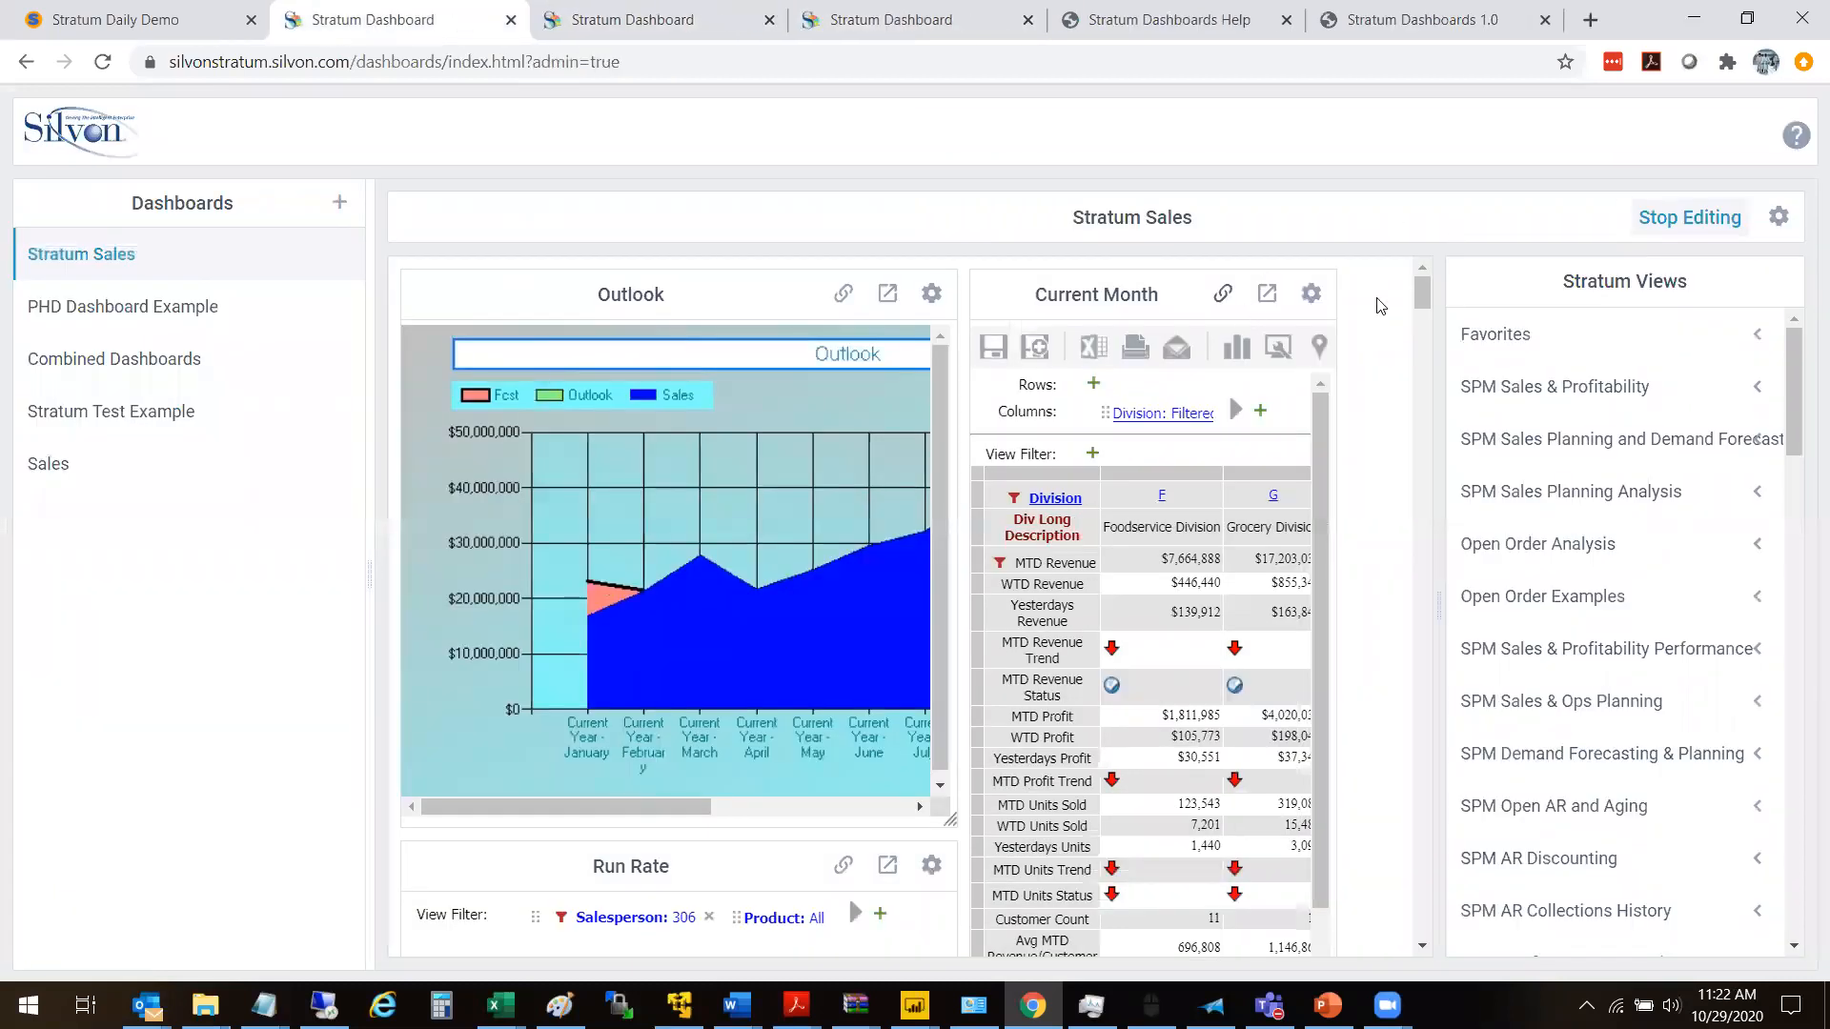
pyautogui.click(936, 300)
pyautogui.click(958, 329)
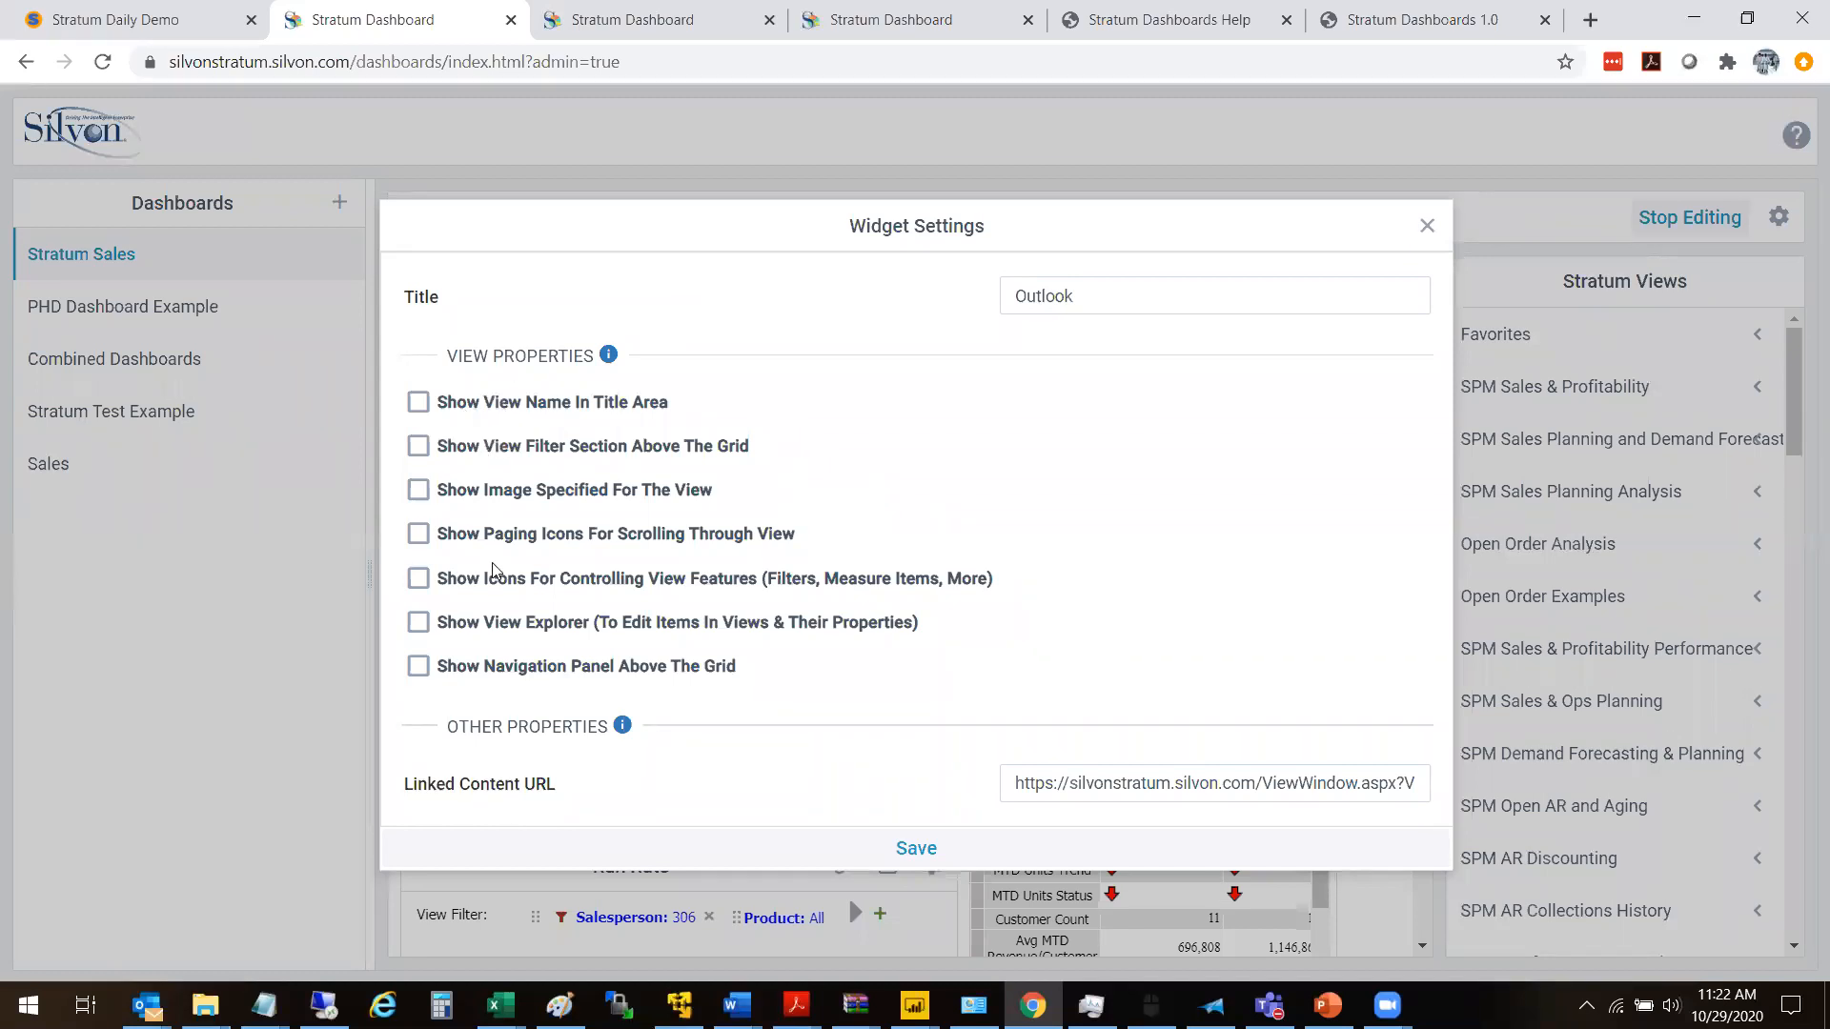
pyautogui.click(489, 671)
# - Read along the Outlook widget's Linked Content URL and save the widget settings
pyautogui.click(1059, 784)
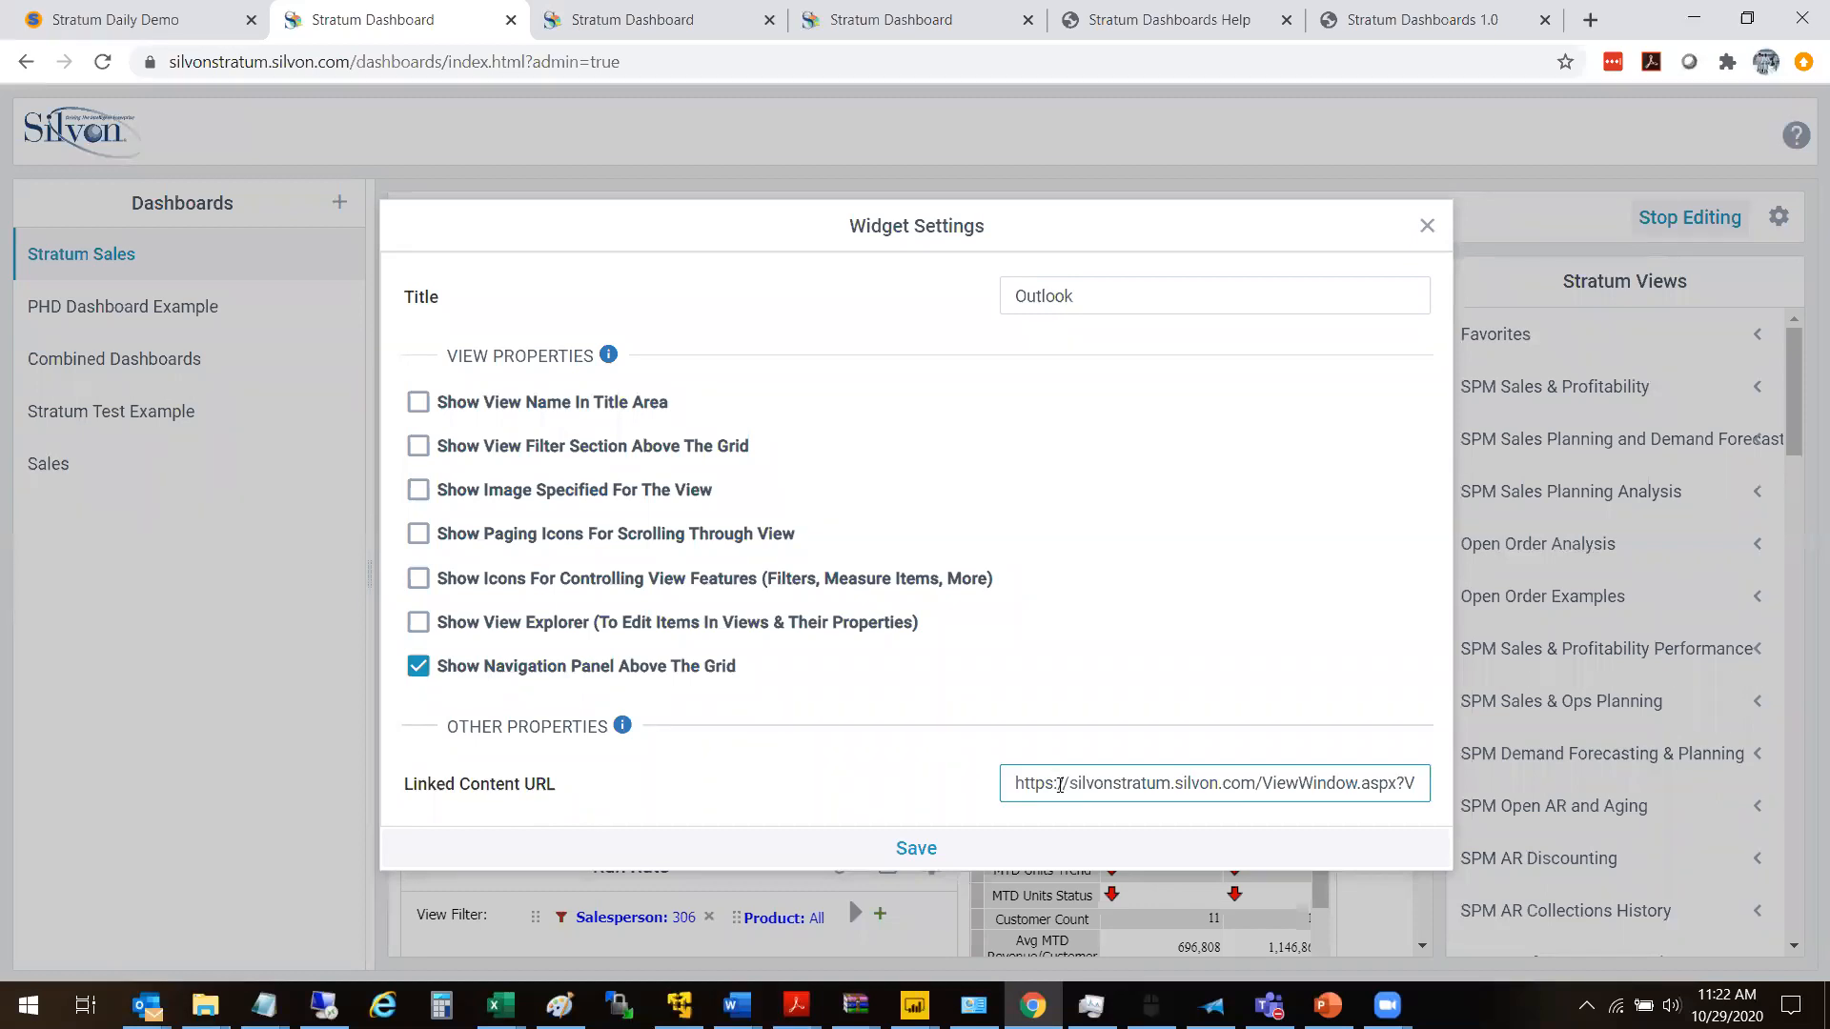
pyautogui.press('Right')
pyautogui.press('Right')
pyautogui.press('Right')
pyautogui.press('Right')
pyautogui.press('Right')
pyautogui.press('Right')
pyautogui.press('Right')
pyautogui.press('Right')
pyautogui.press('Right')
pyautogui.press('Right')
pyautogui.press('Right')
pyautogui.press('Right')
pyautogui.press('Right')
pyautogui.press('Right')
pyautogui.press('Right')
pyautogui.press('Right')
pyautogui.press('Right')
pyautogui.press('Right')
pyautogui.press('Right')
pyautogui.press('Right')
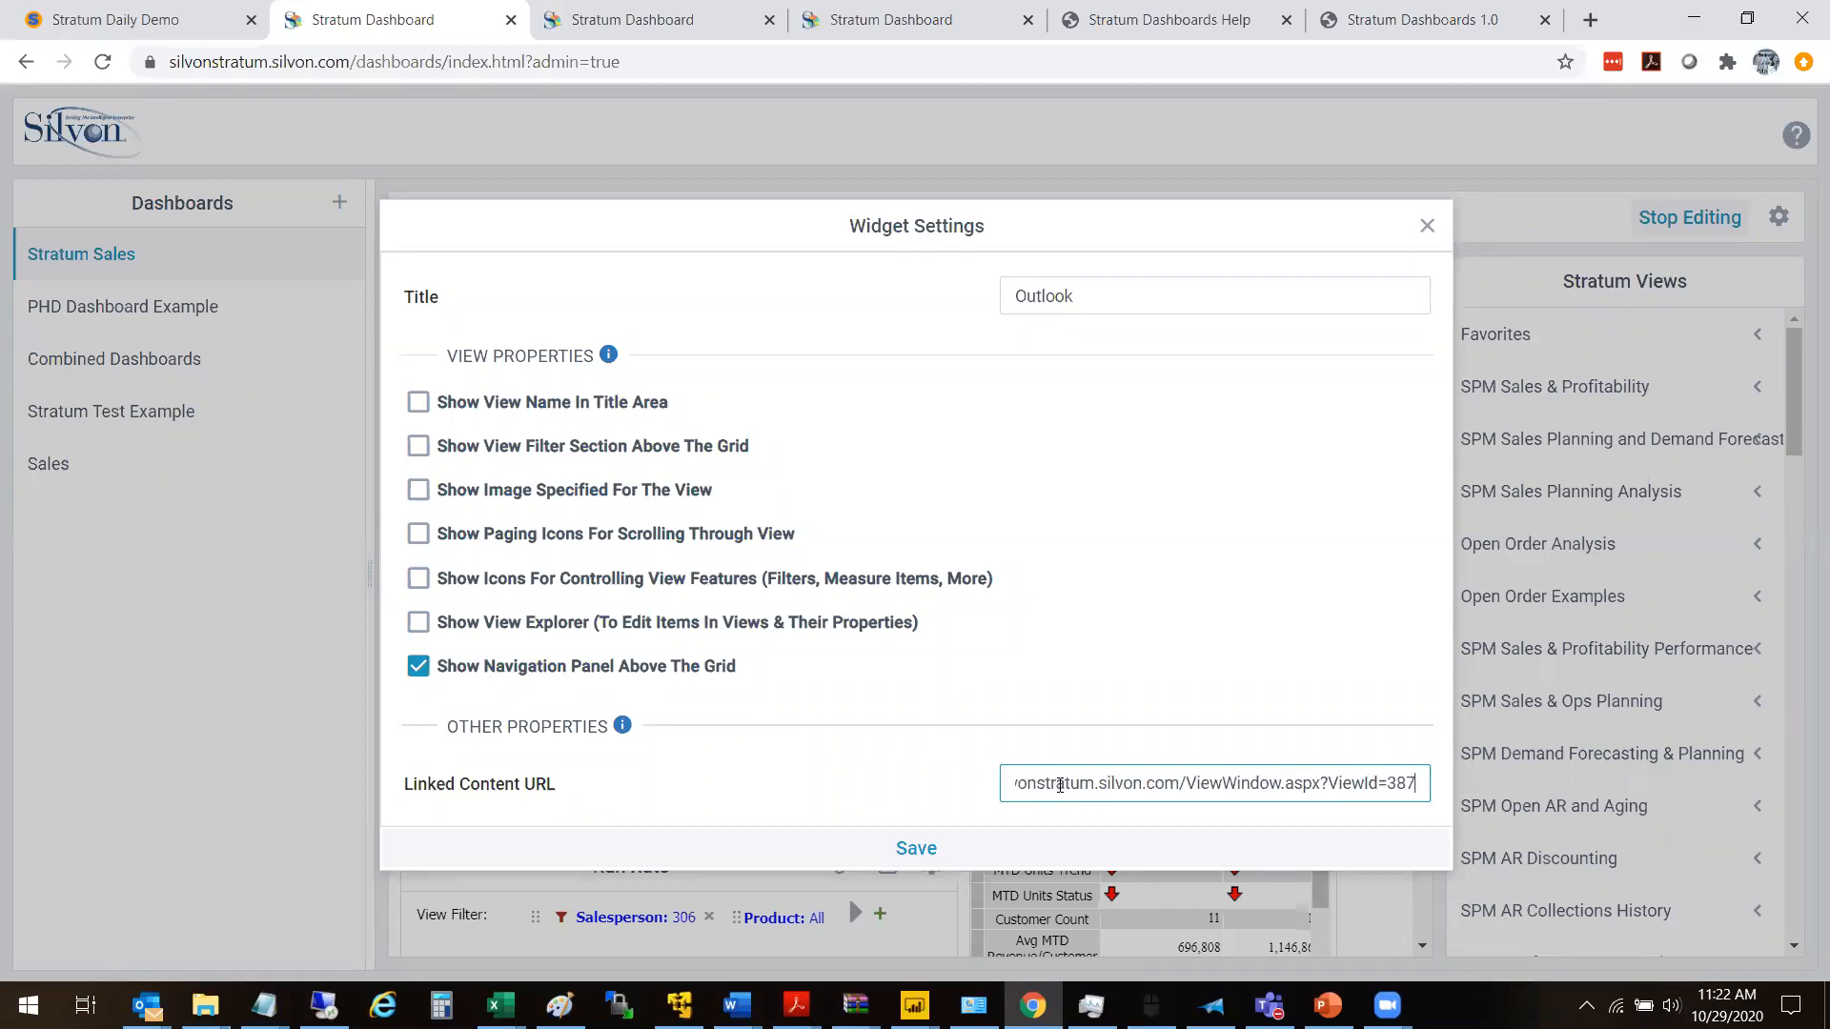
pyautogui.press('Right')
pyautogui.press('Right')
pyautogui.press('Right')
pyautogui.press('Right')
pyautogui.press('Right')
pyautogui.press('Right')
pyautogui.press('Right')
pyautogui.press('Right')
pyautogui.press('Right')
pyautogui.press('Right')
pyautogui.press('Right')
pyautogui.press('Right')
pyautogui.press('Right')
pyautogui.press('Right')
pyautogui.press('Right')
pyautogui.press('Right')
pyautogui.press('Right')
pyautogui.press('Right')
pyautogui.press('Right')
pyautogui.press('Right')
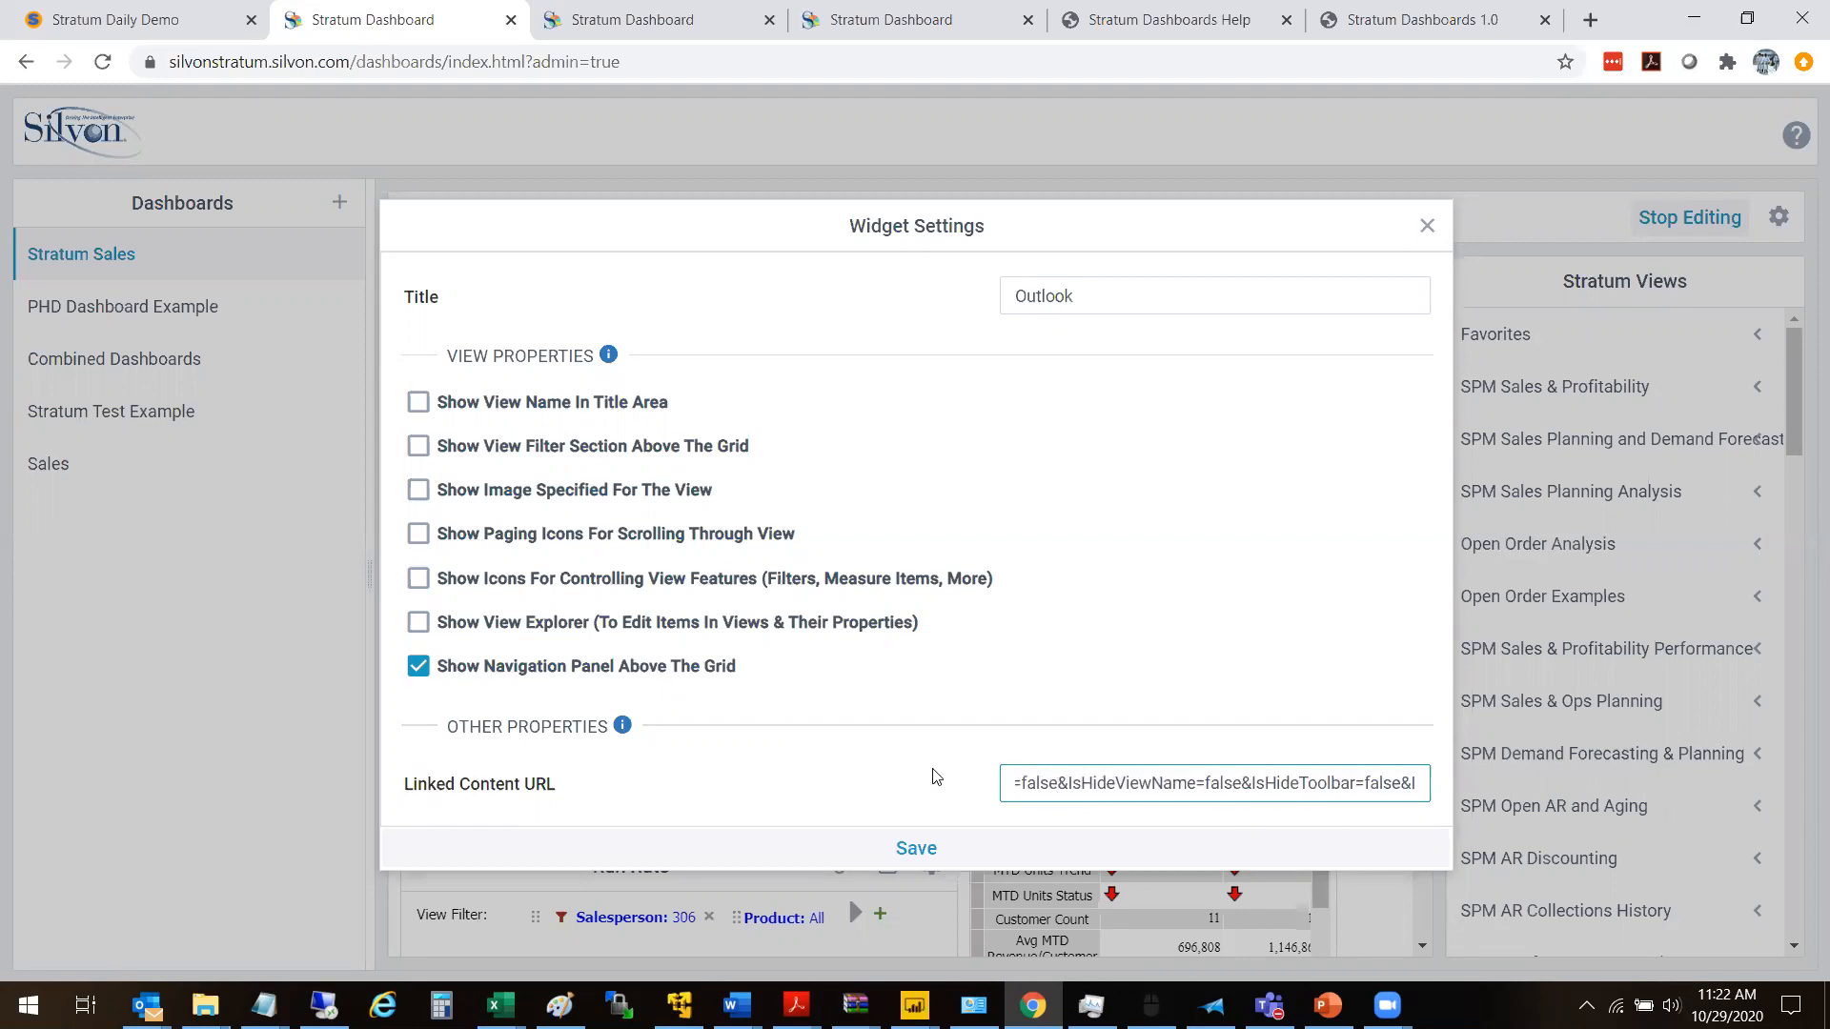
pyautogui.click(914, 847)
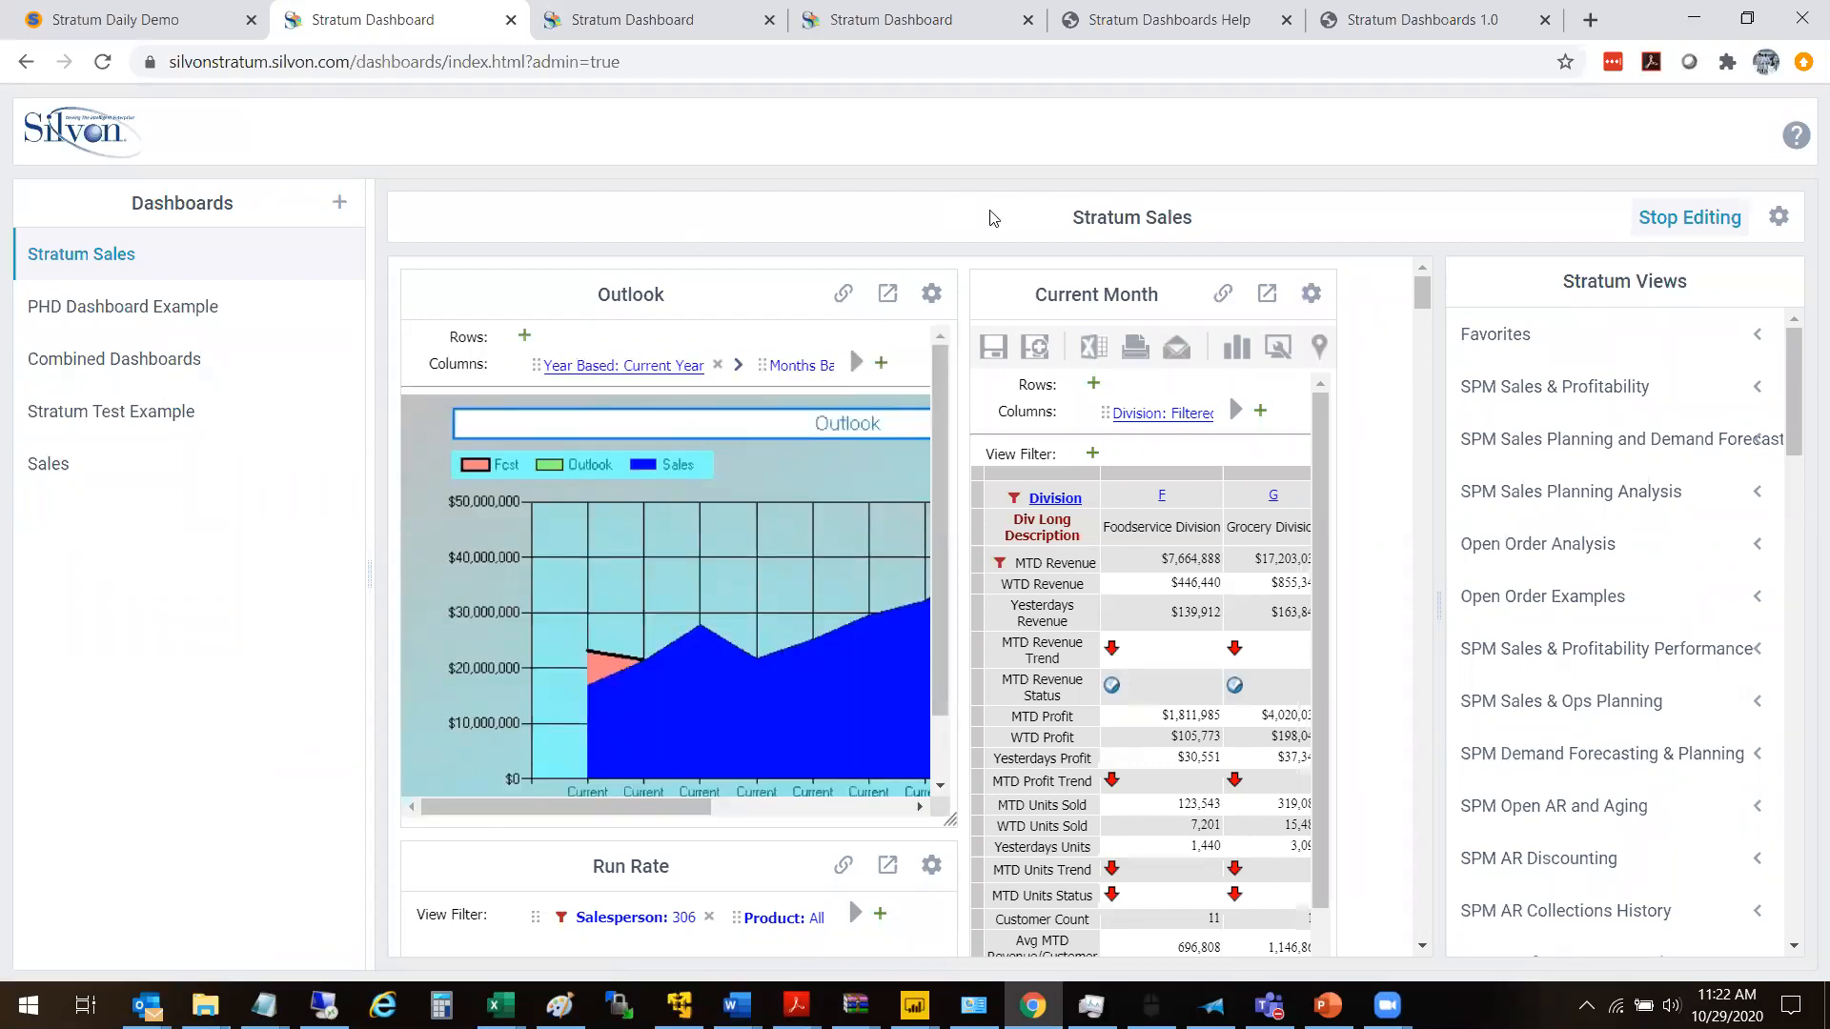
# - Narrow the Dashboards list, review the Outlook widget's linked content in a new tab, and close that tab
pyautogui.moveTo(368, 368); pyautogui.dragTo(145, 360)
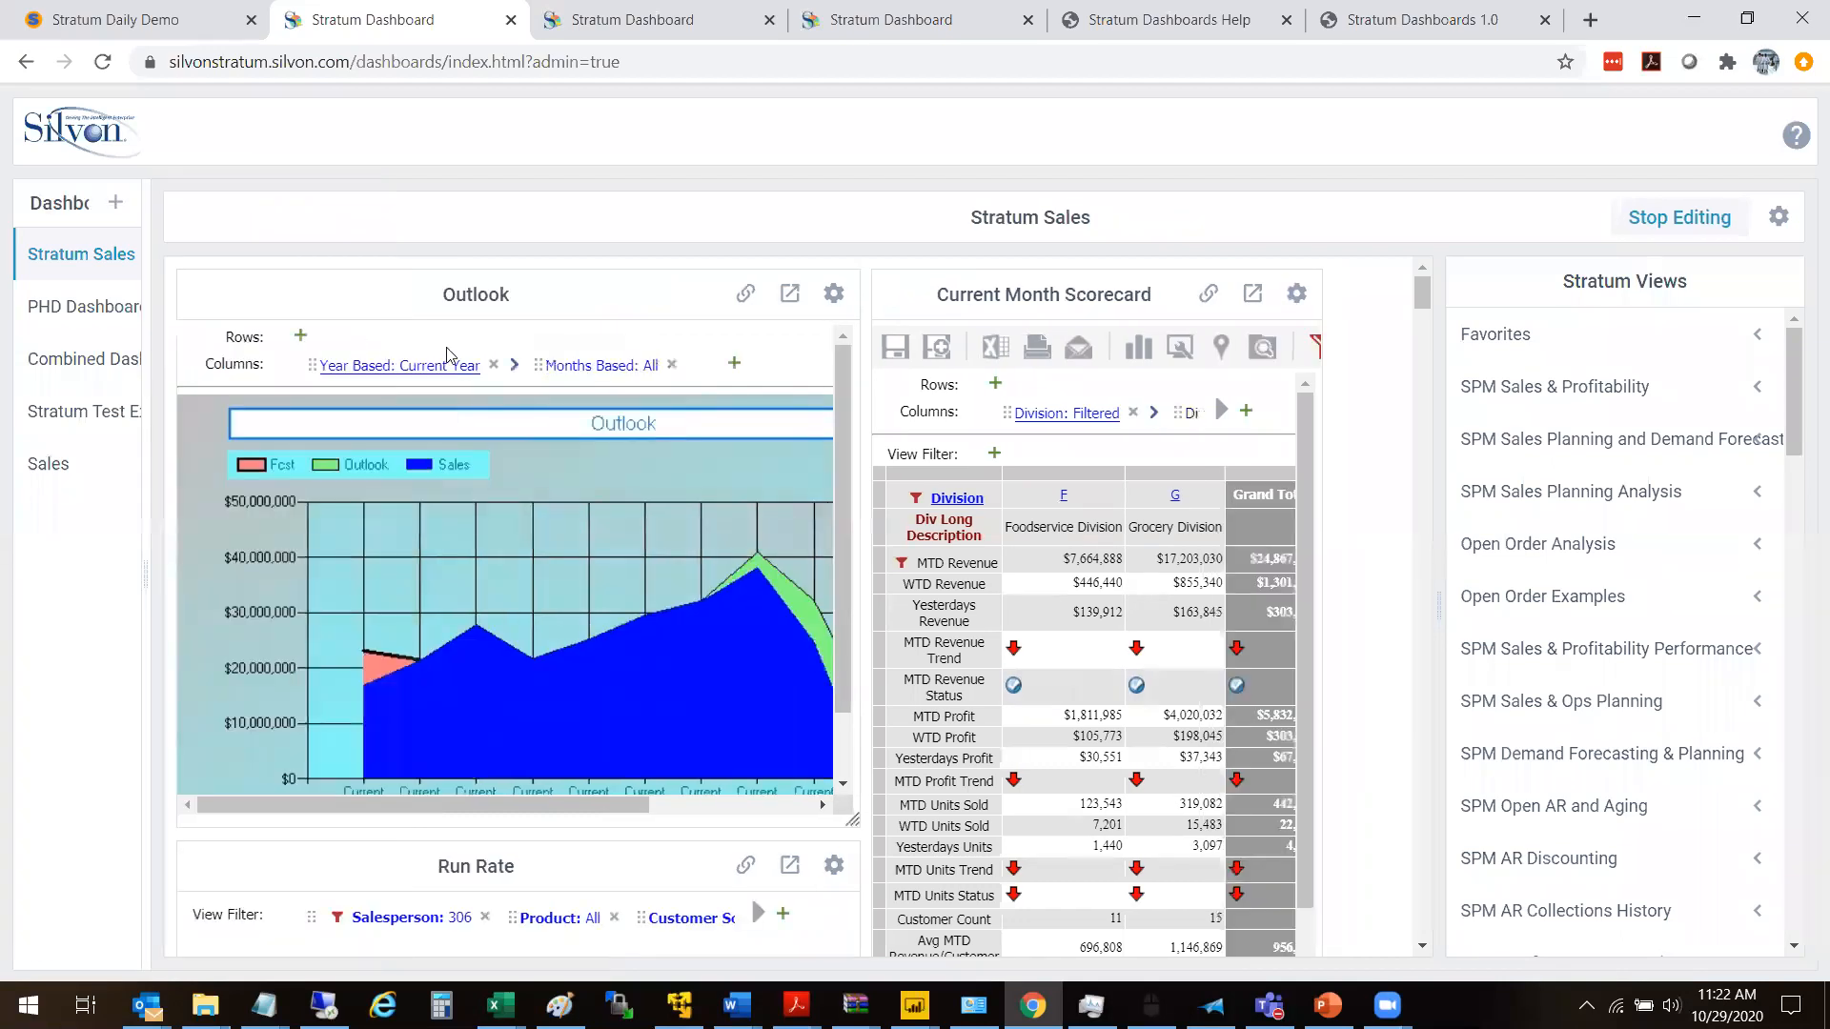
pyautogui.click(746, 295)
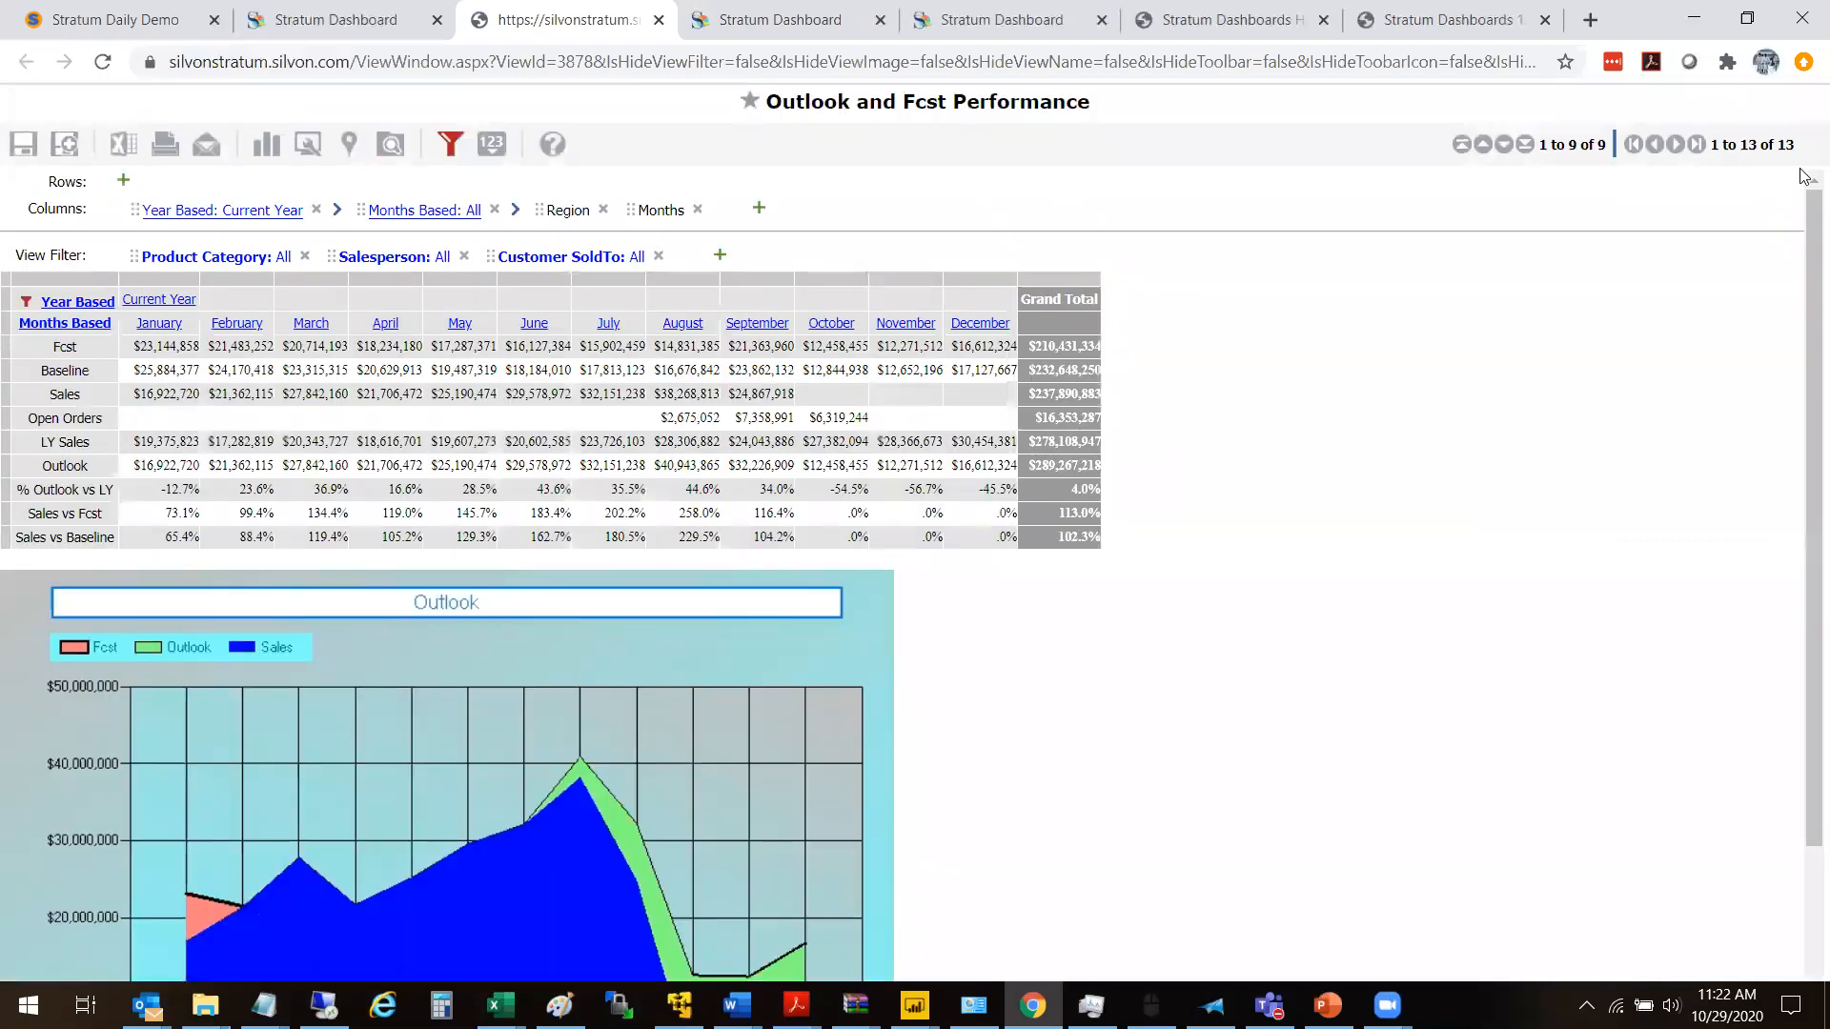
pyautogui.moveTo(1804, 214)
pyautogui.mouseDown()
pyautogui.moveTo(1805, 407)
pyautogui.moveTo(1790, 211)
pyautogui.mouseUp()
pyautogui.moveTo(1804, 386); pyautogui.dragTo(1734, 126)
pyautogui.click(658, 20)
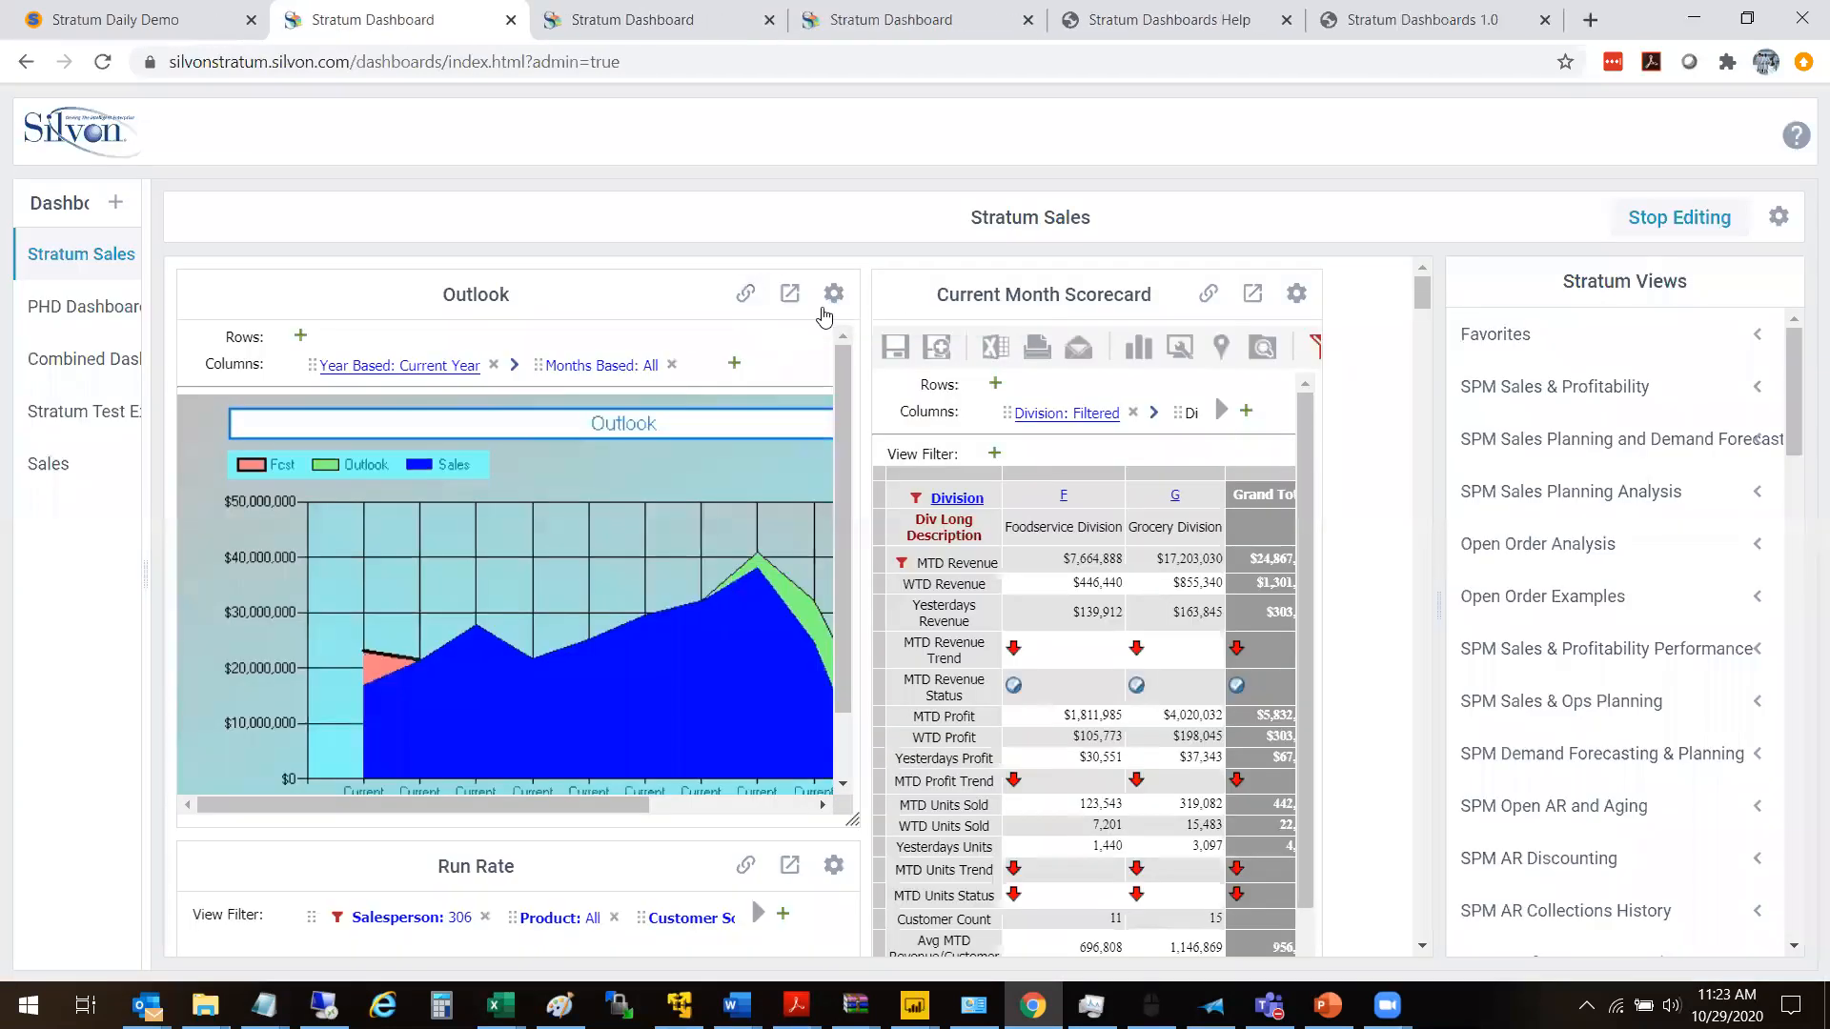
# - Review the Outlook widget's title and view properties in its settings, and close them without saving
pyautogui.click(834, 294)
pyautogui.click(858, 328)
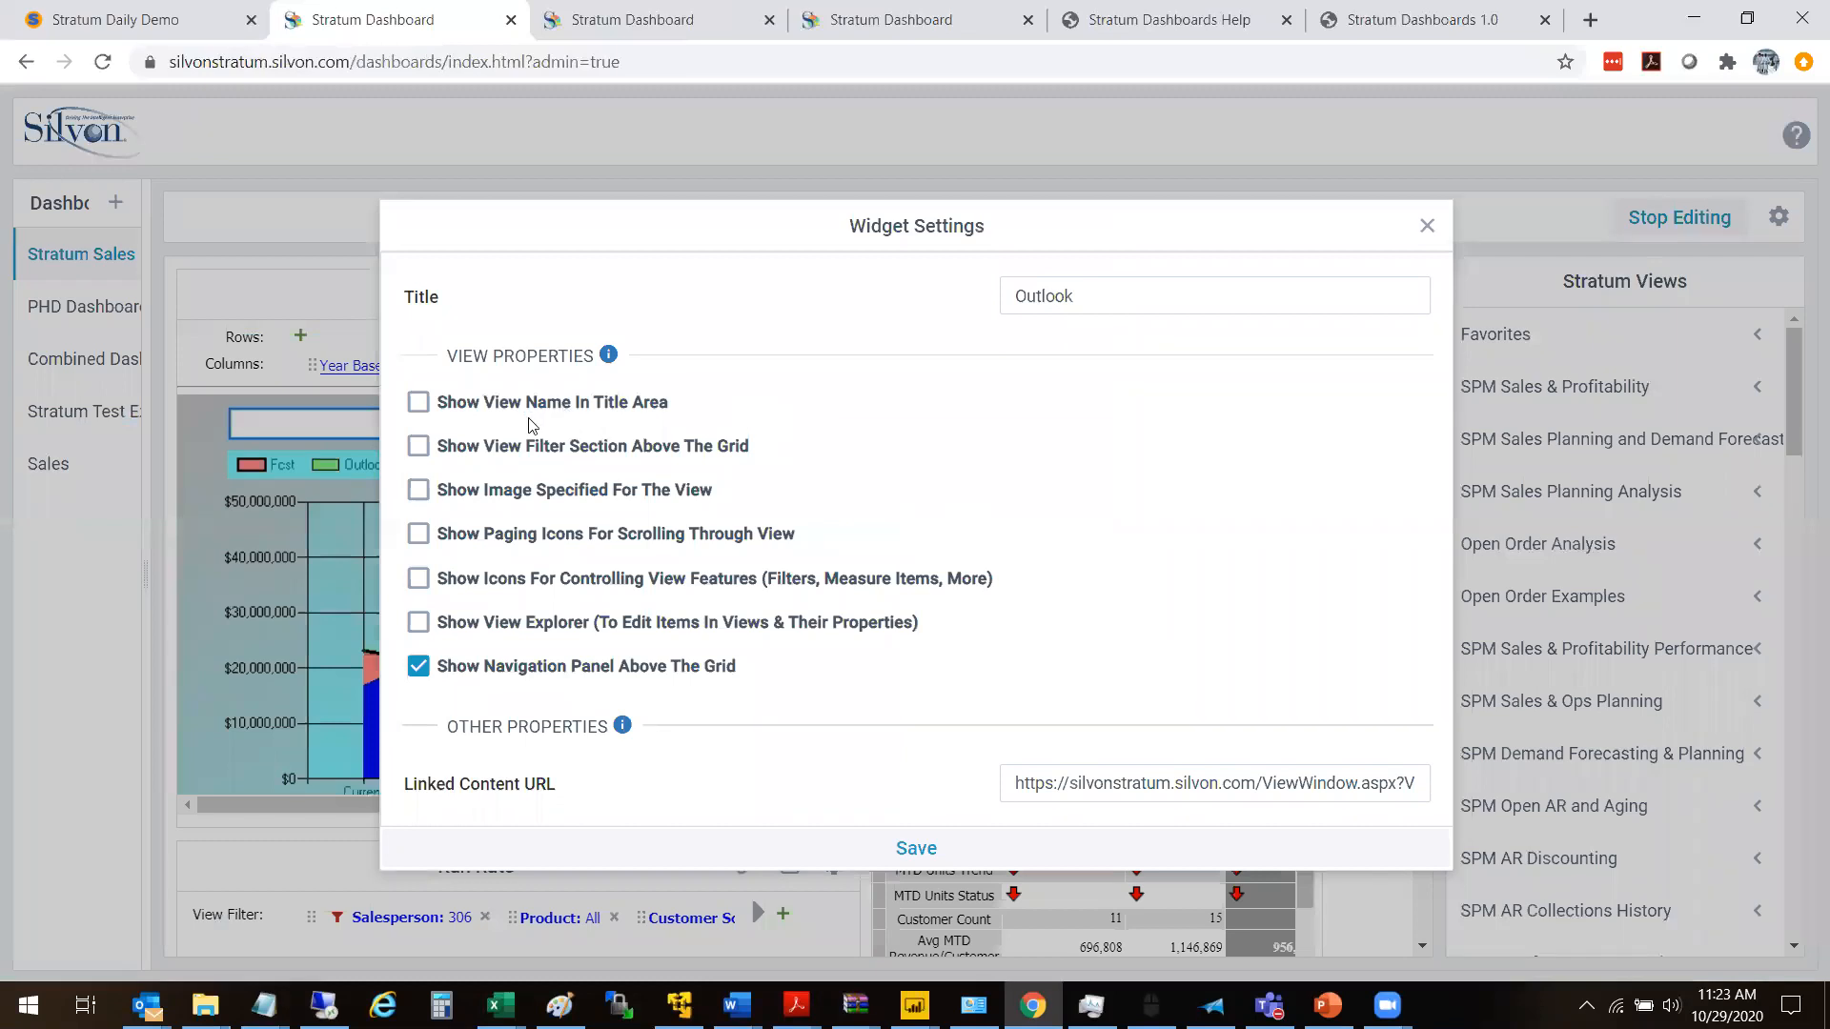
pyautogui.doubleClick(1106, 301)
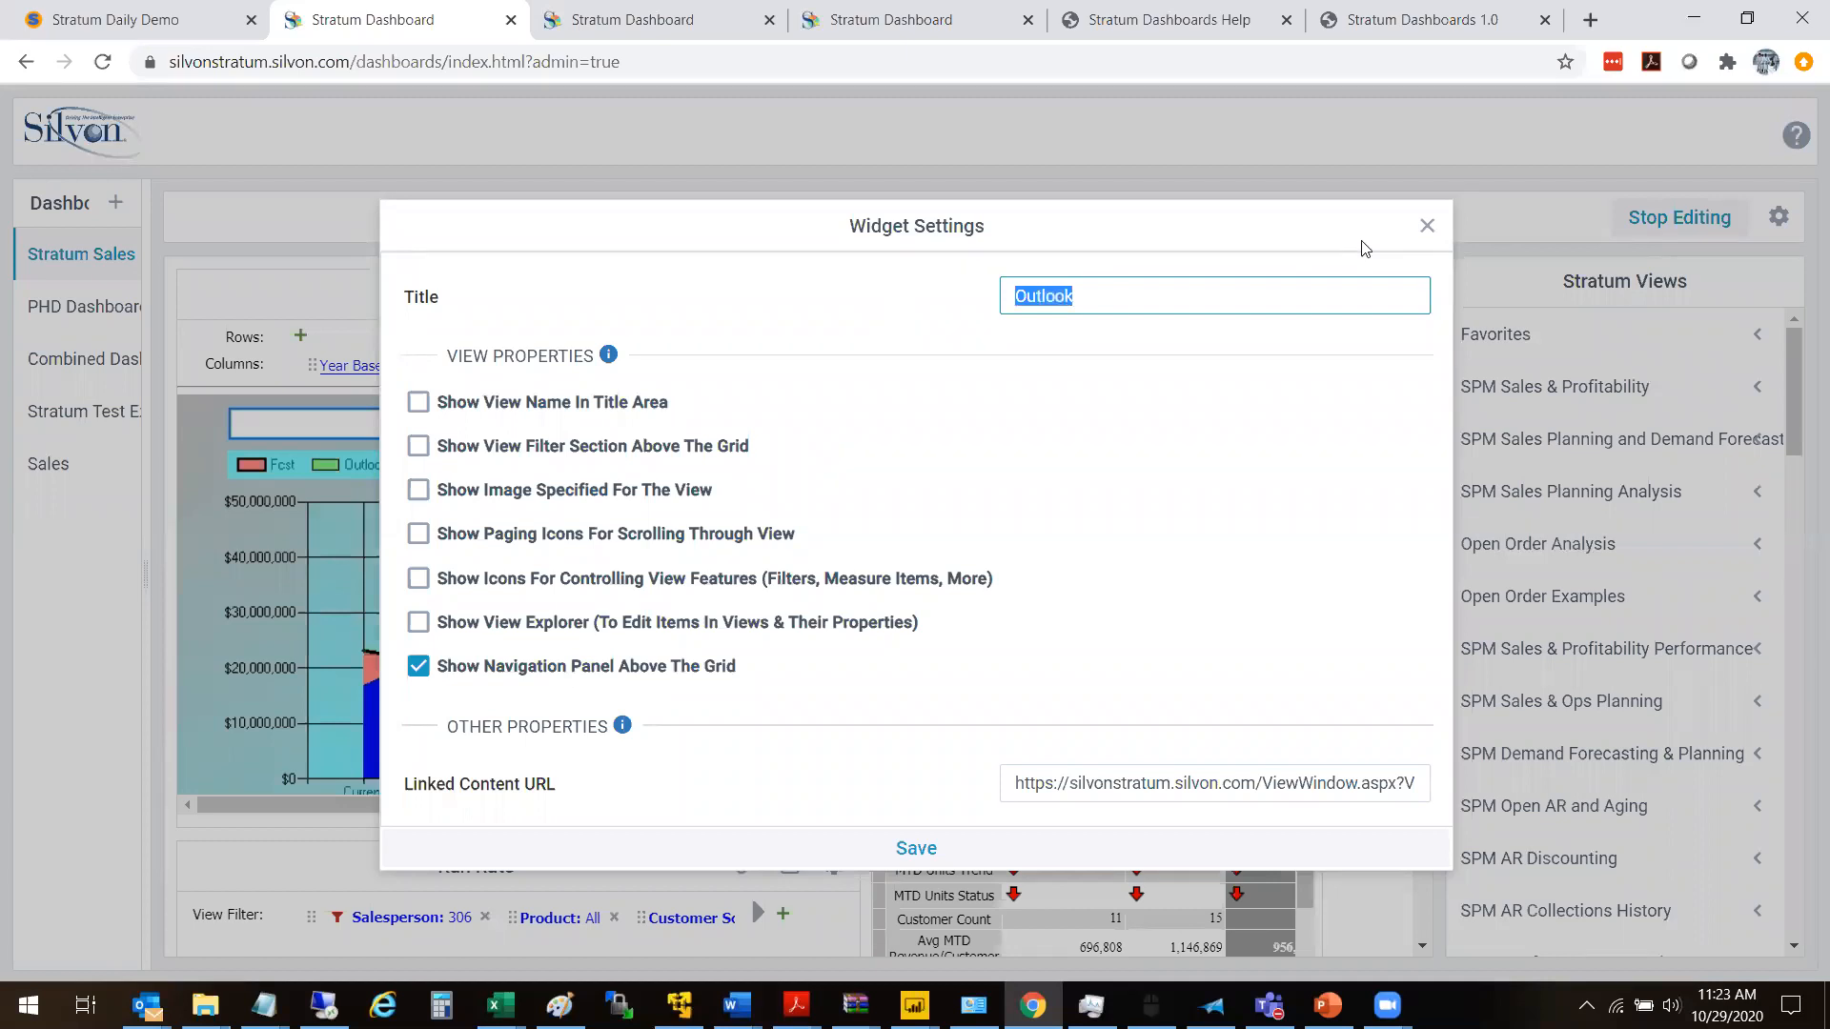
pyautogui.click(1426, 226)
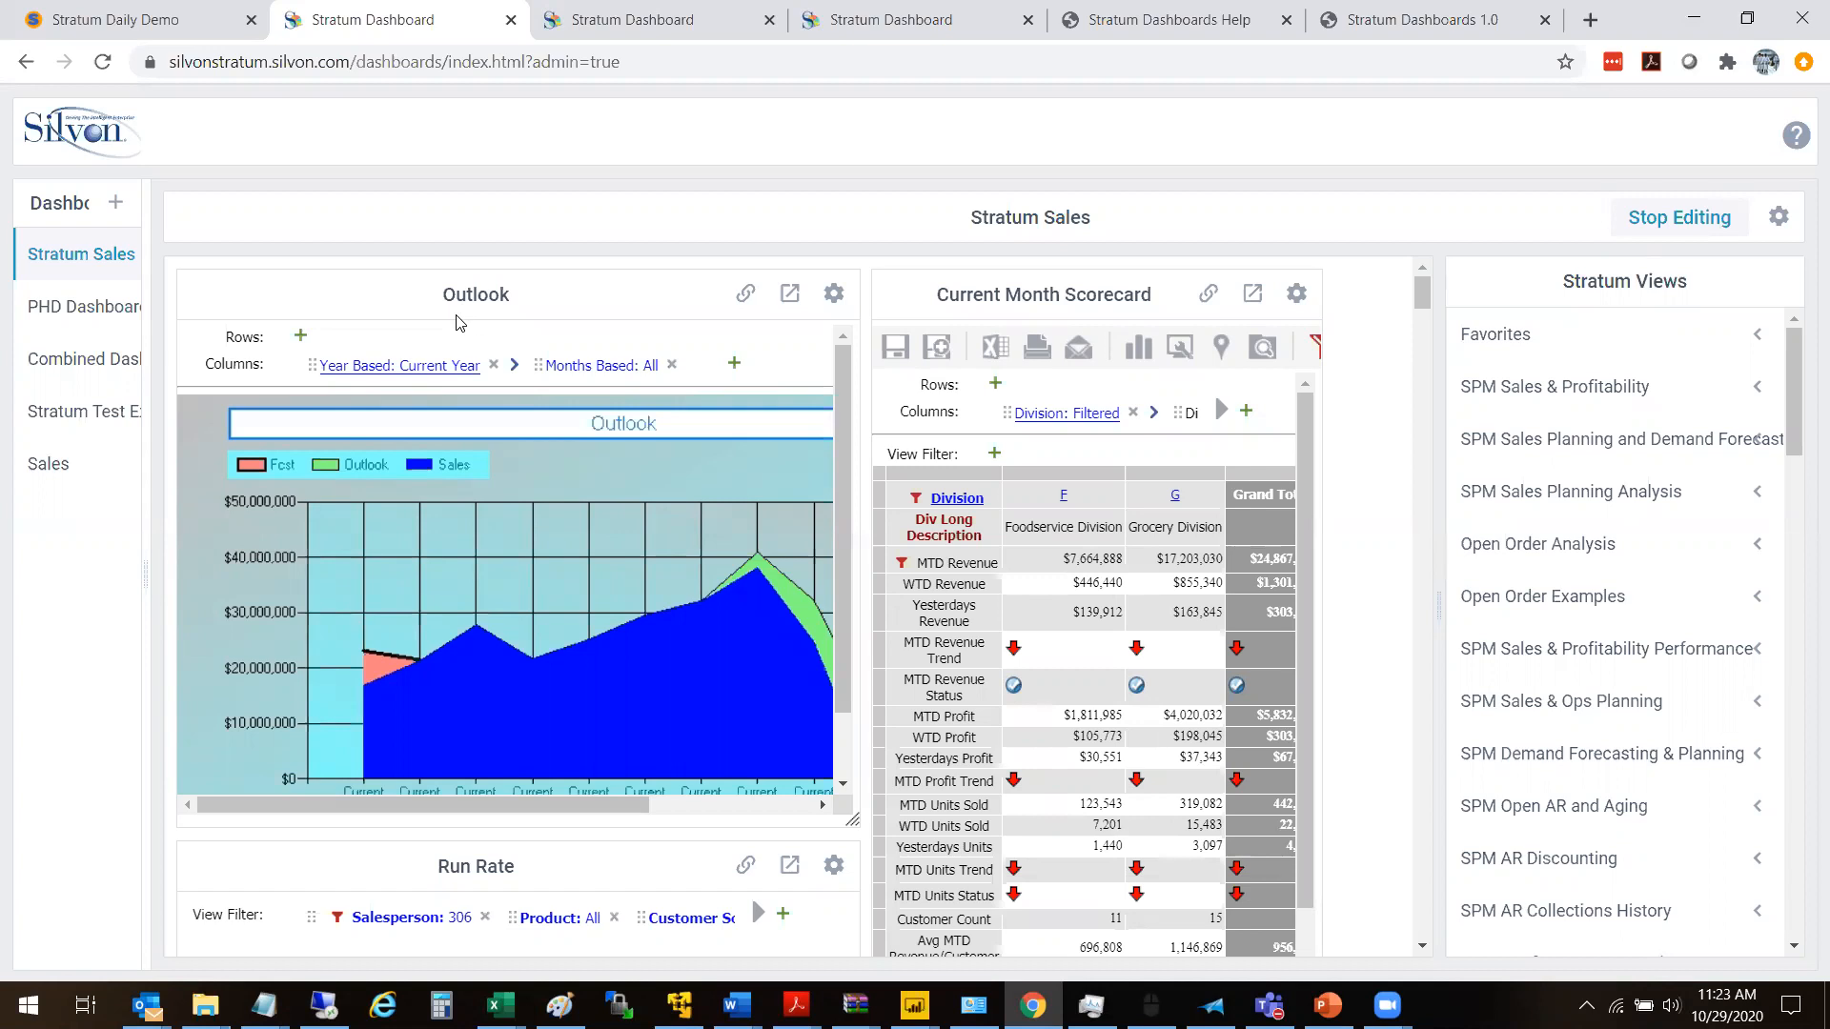
pyautogui.click(834, 293)
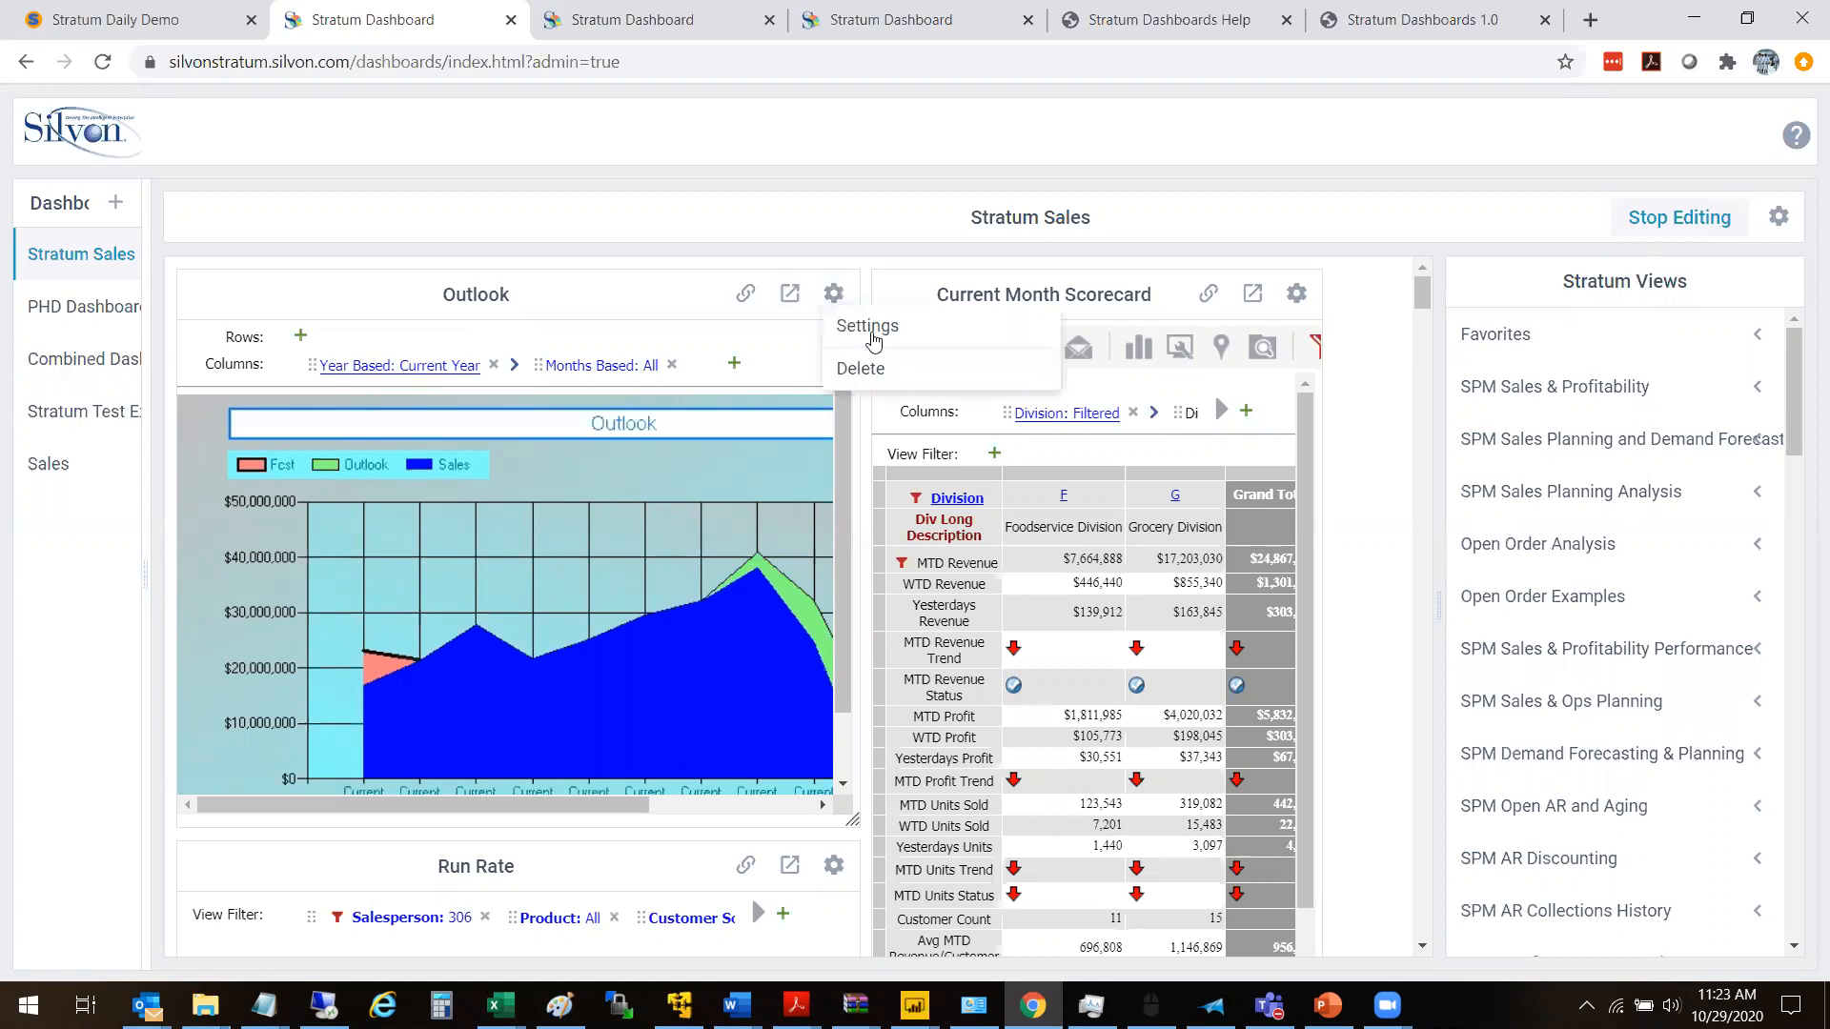
pyautogui.click(867, 327)
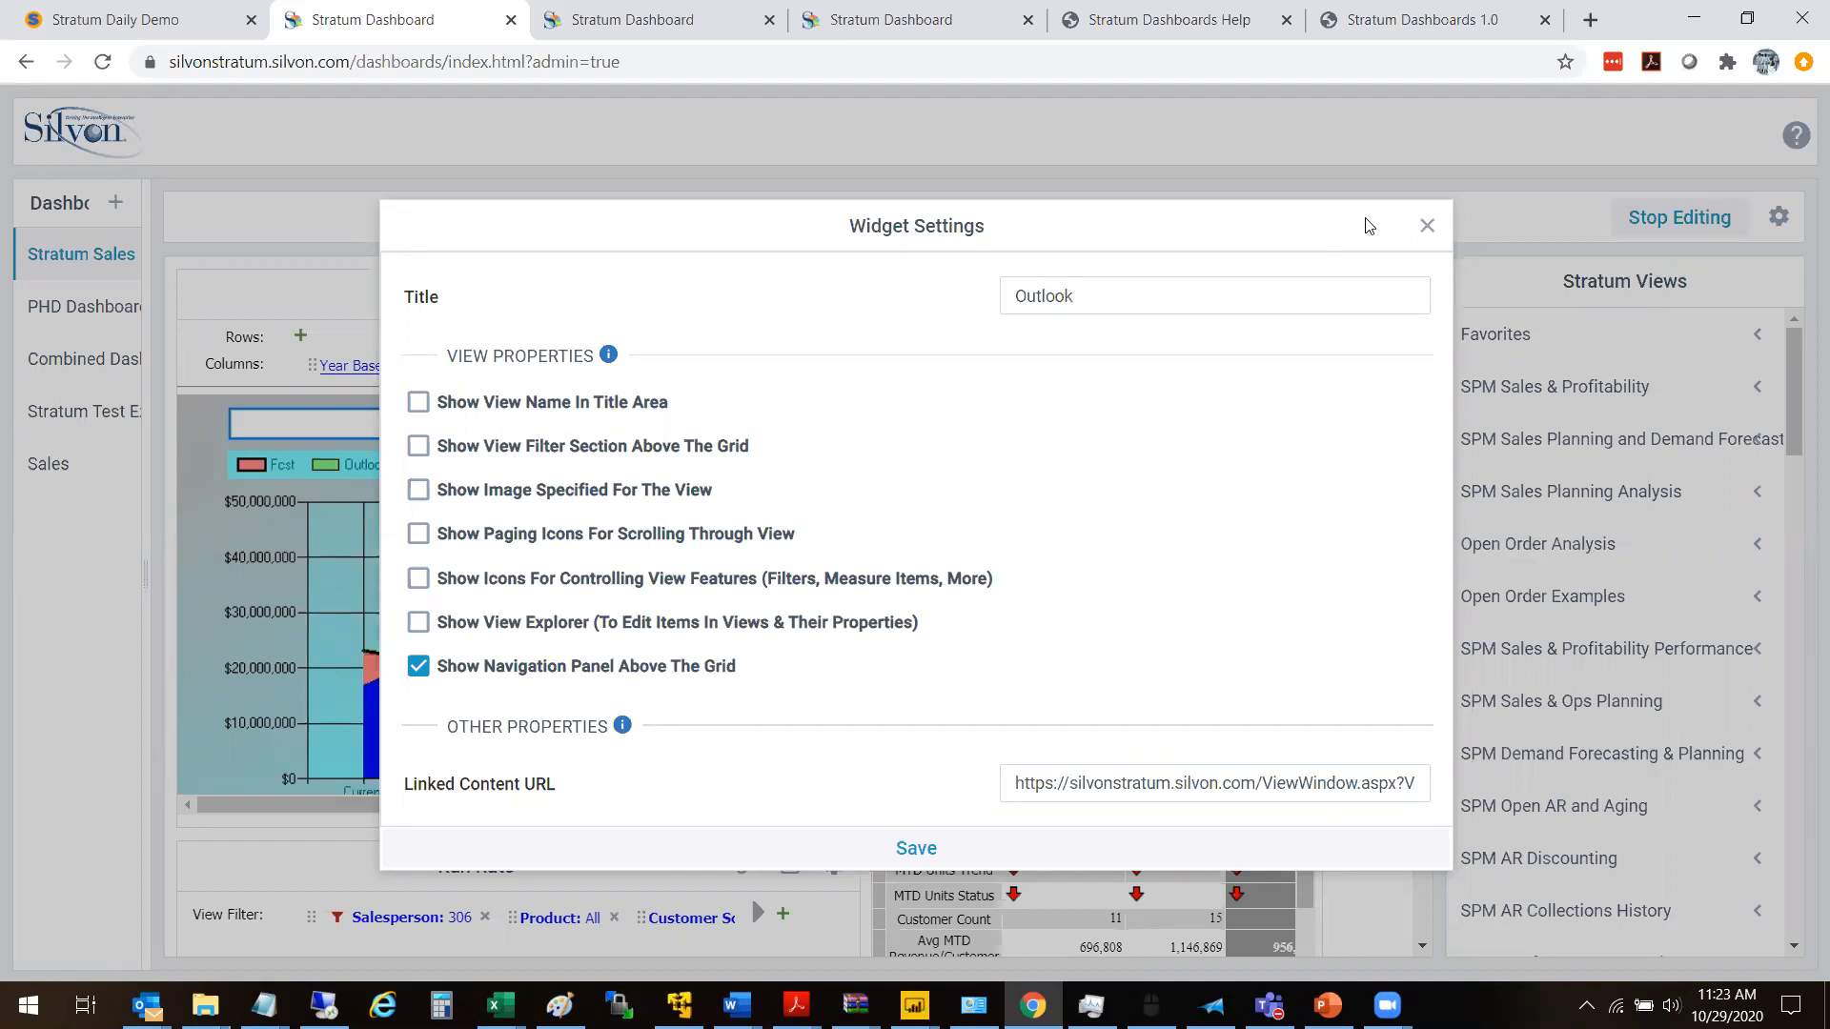
pyautogui.click(1427, 225)
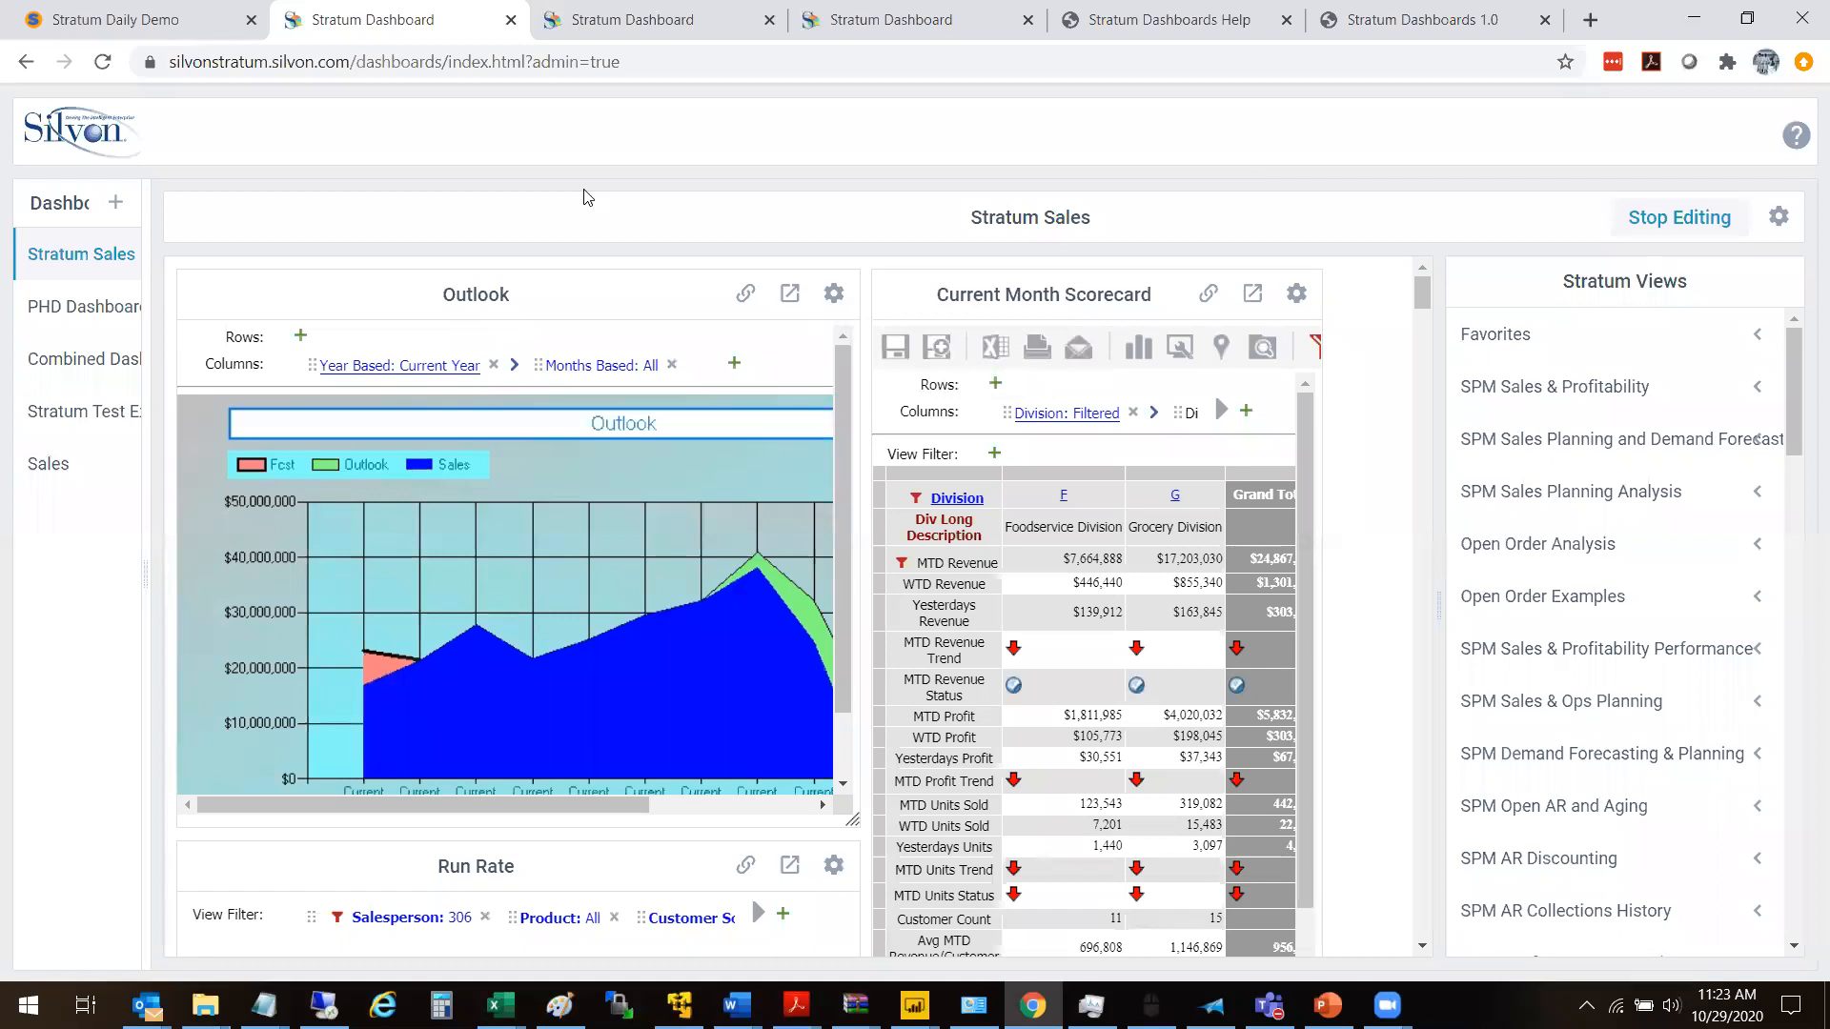
# - Open the Stratum Sales dashboard in a new browser tab and copy its full web address
pyautogui.rightClick(88, 273)
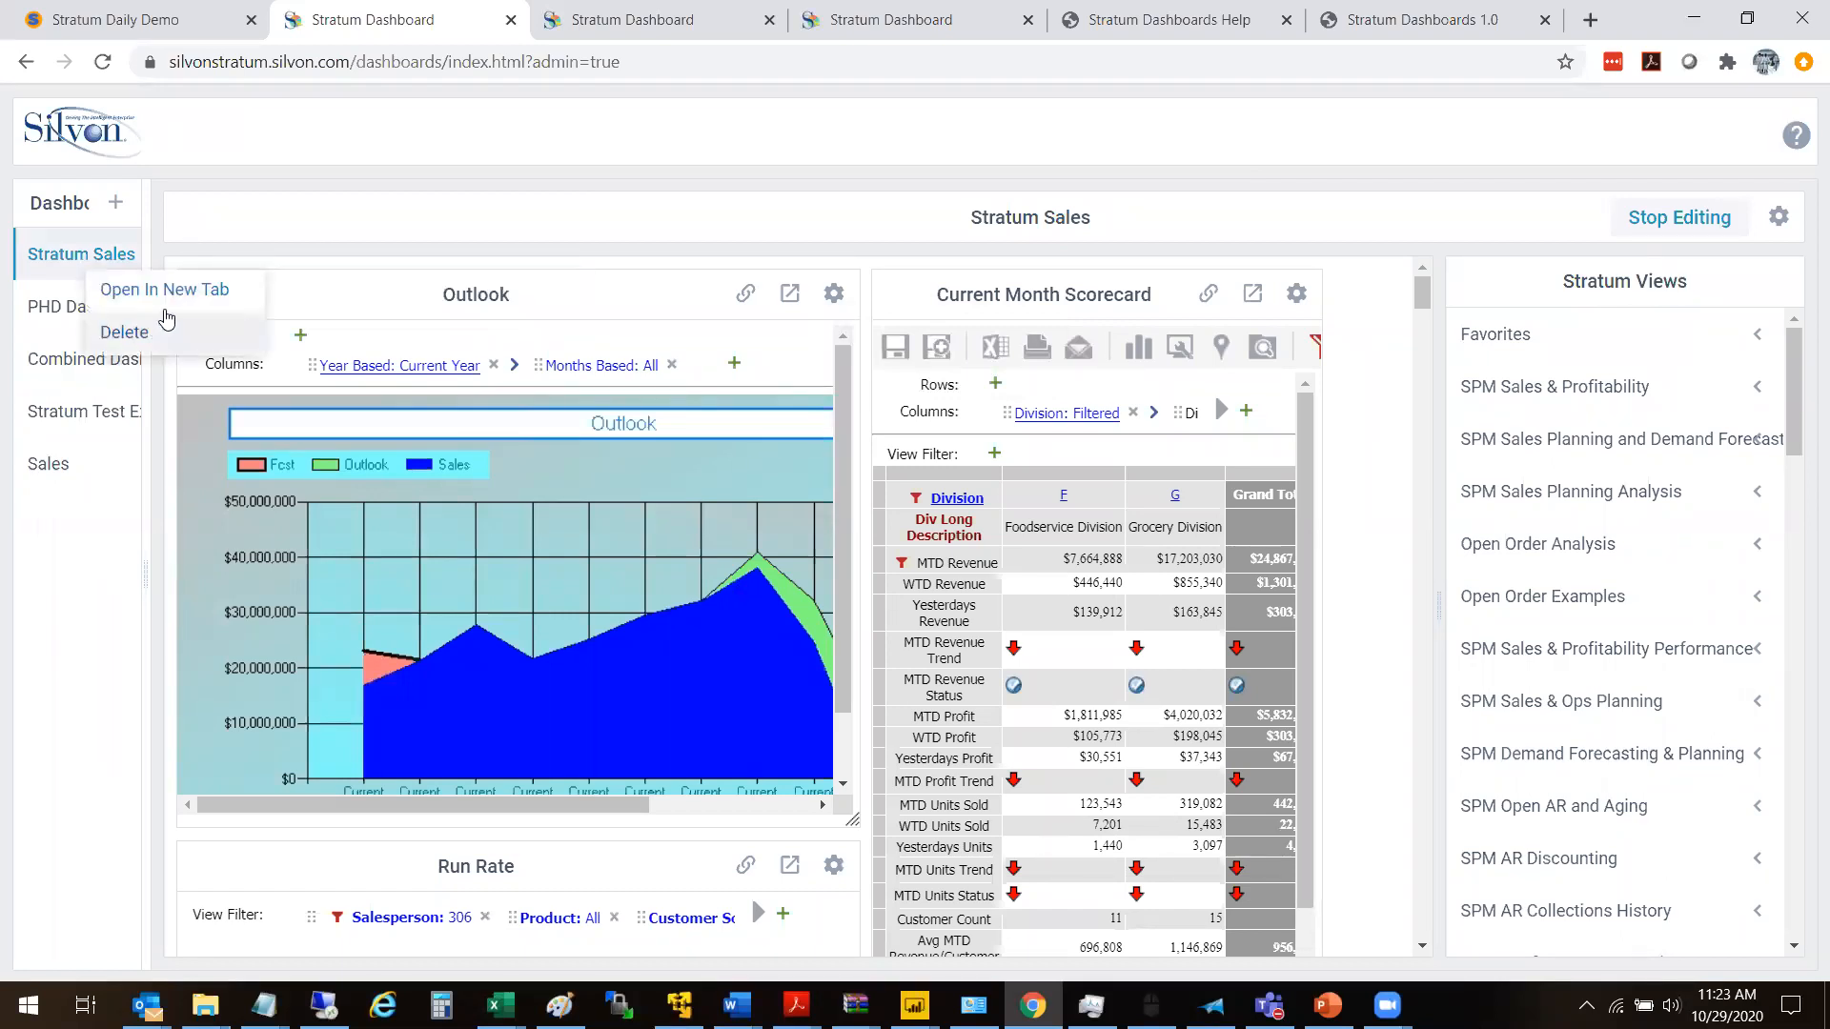
pyautogui.click(189, 290)
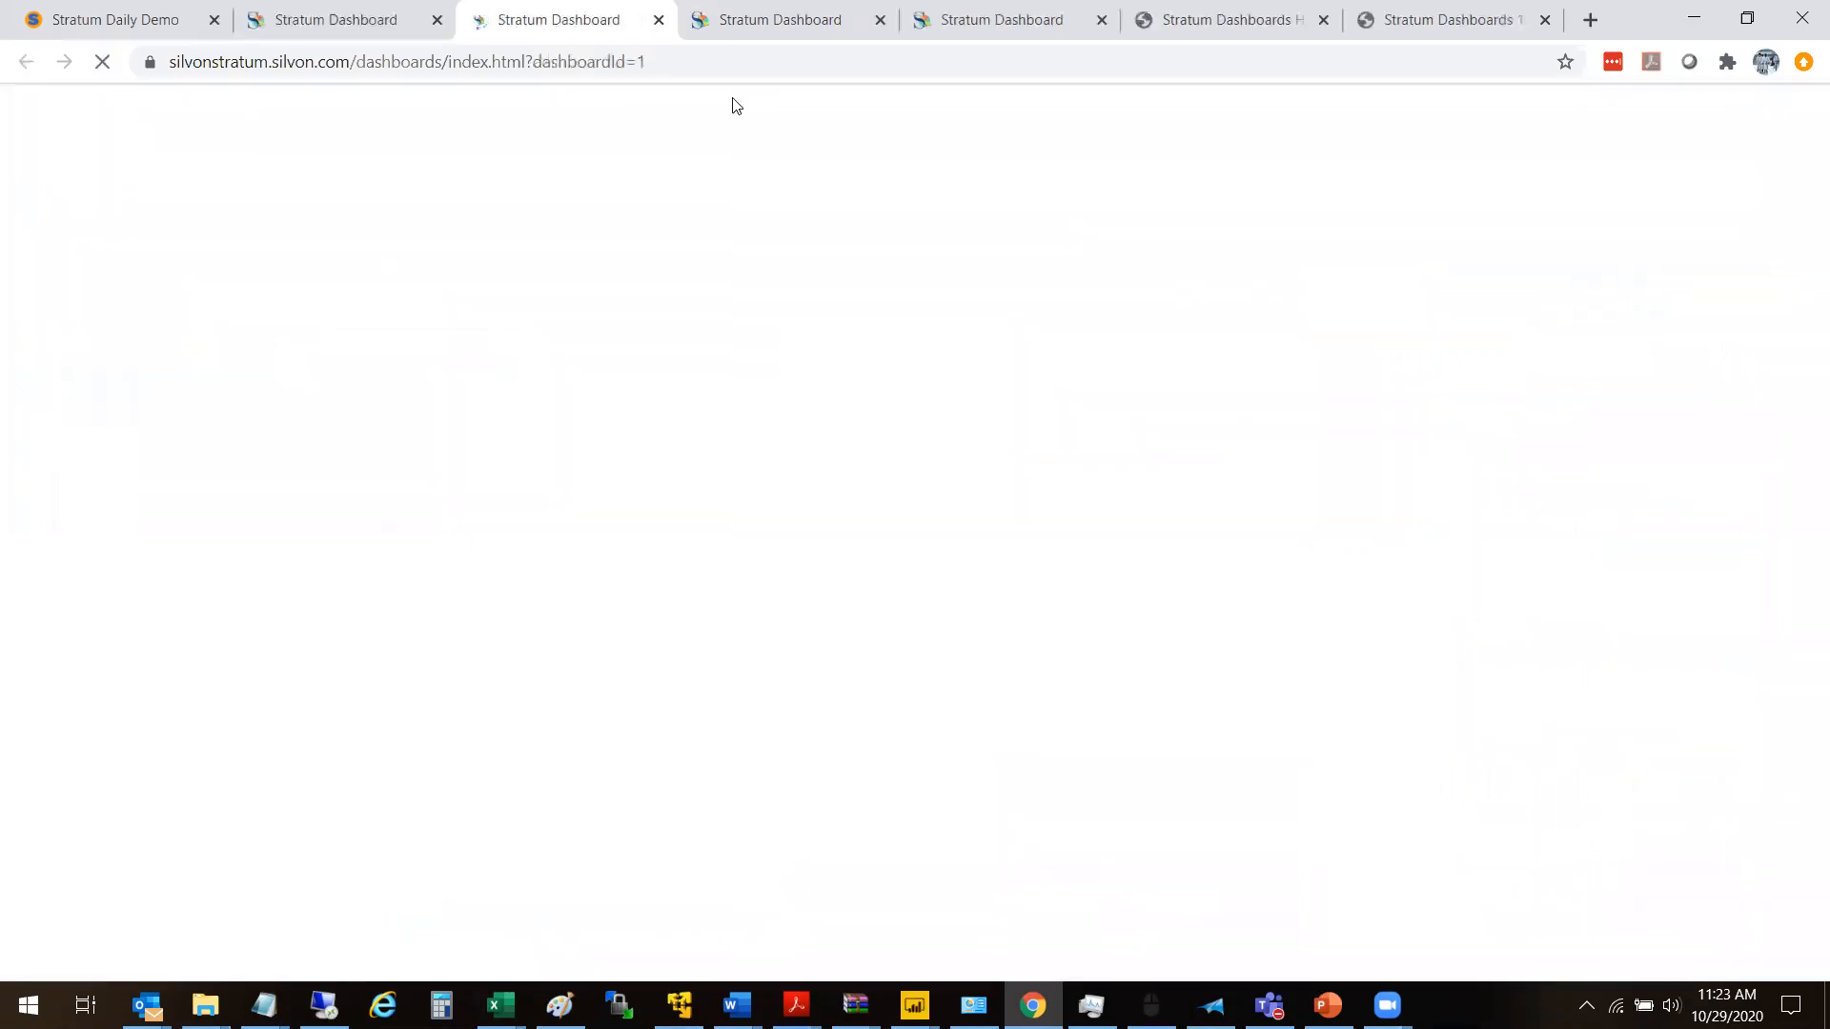
pyautogui.moveTo(683, 60); pyautogui.dragTo(38, 102)
pyautogui.hotkey('ctrl', 'c')
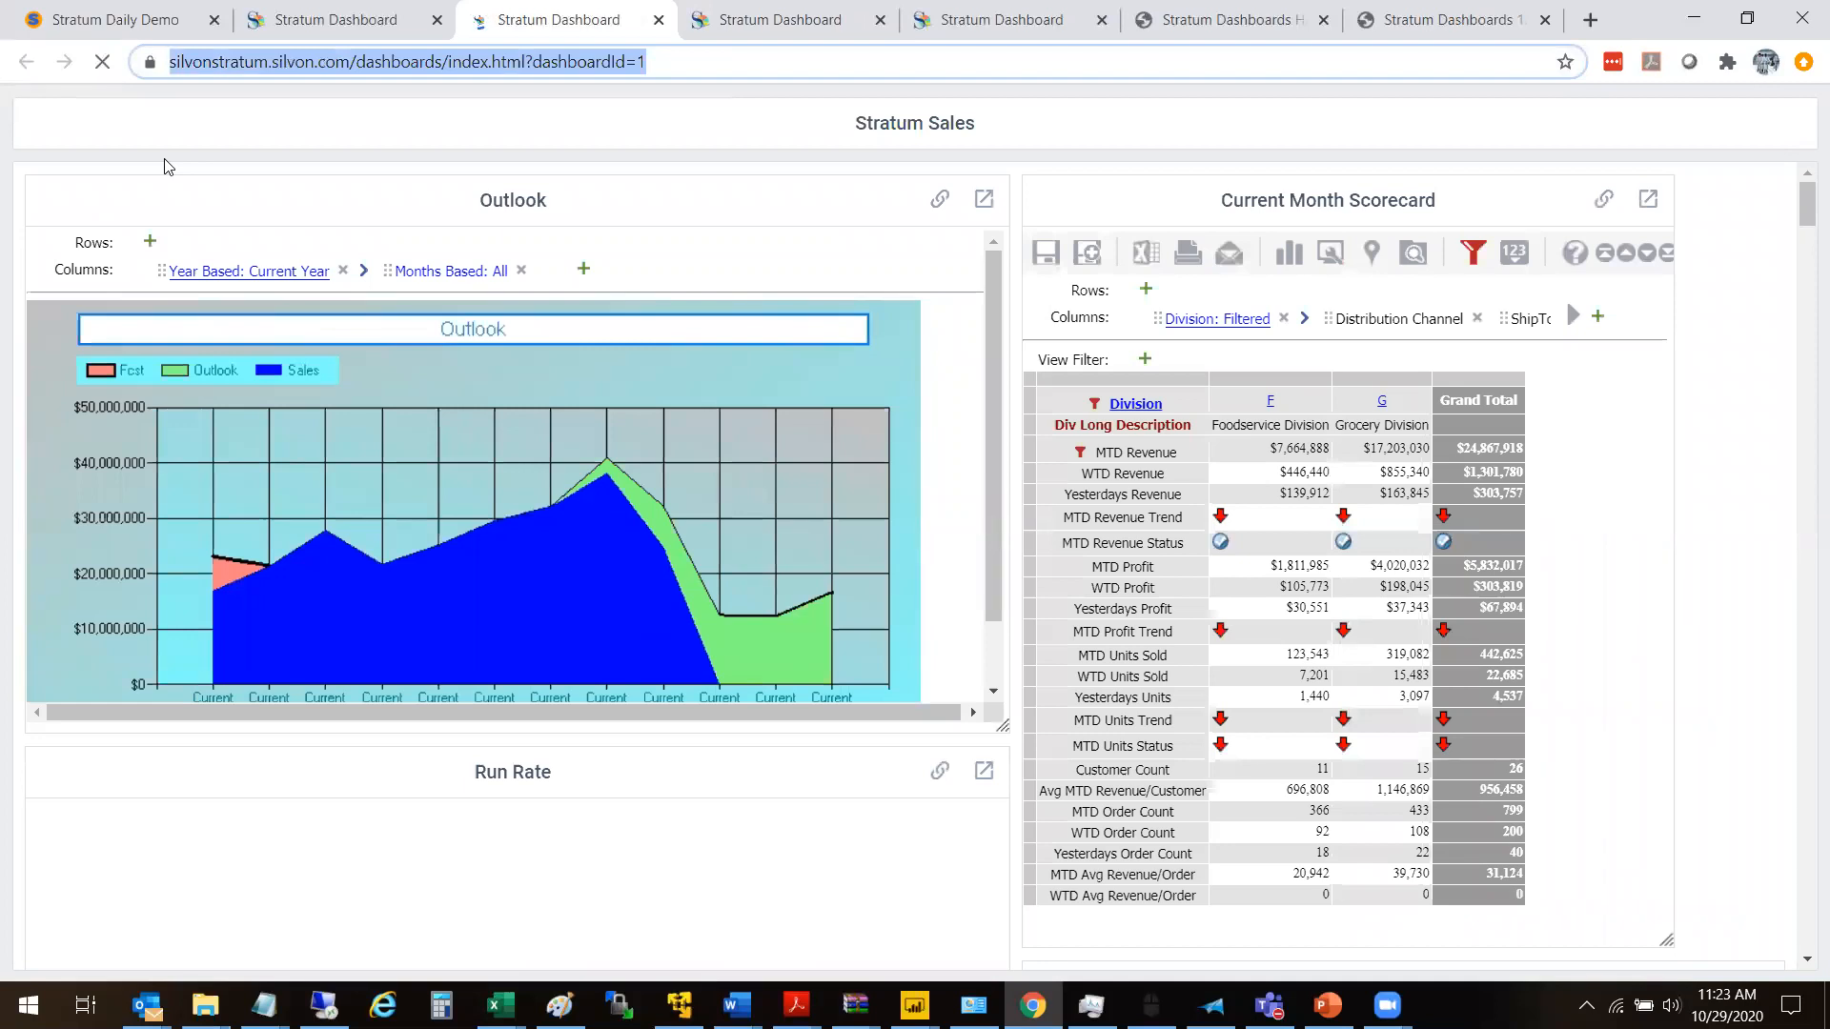
# - Return to the Stratum Daily Demo tab and start a new user link from the Admin Utilities
pyautogui.click(85, 19)
pyautogui.scroll(3, 317, 194)
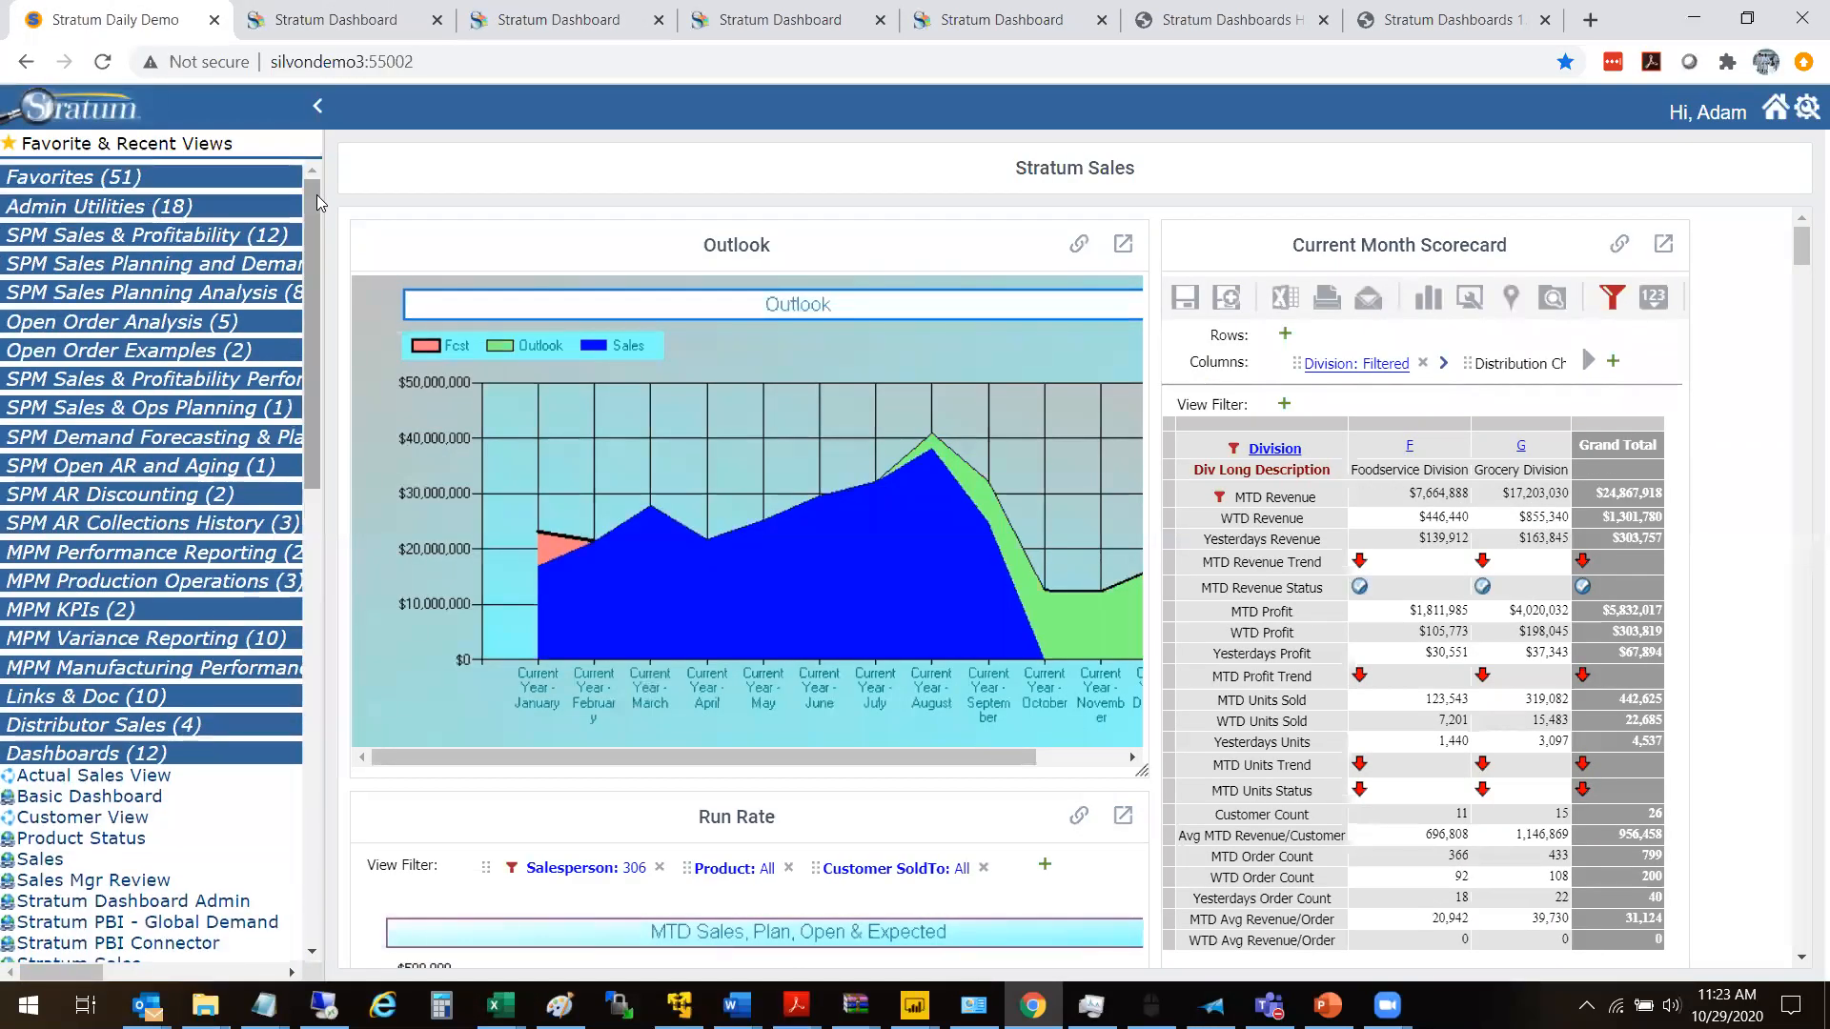
pyautogui.click(128, 206)
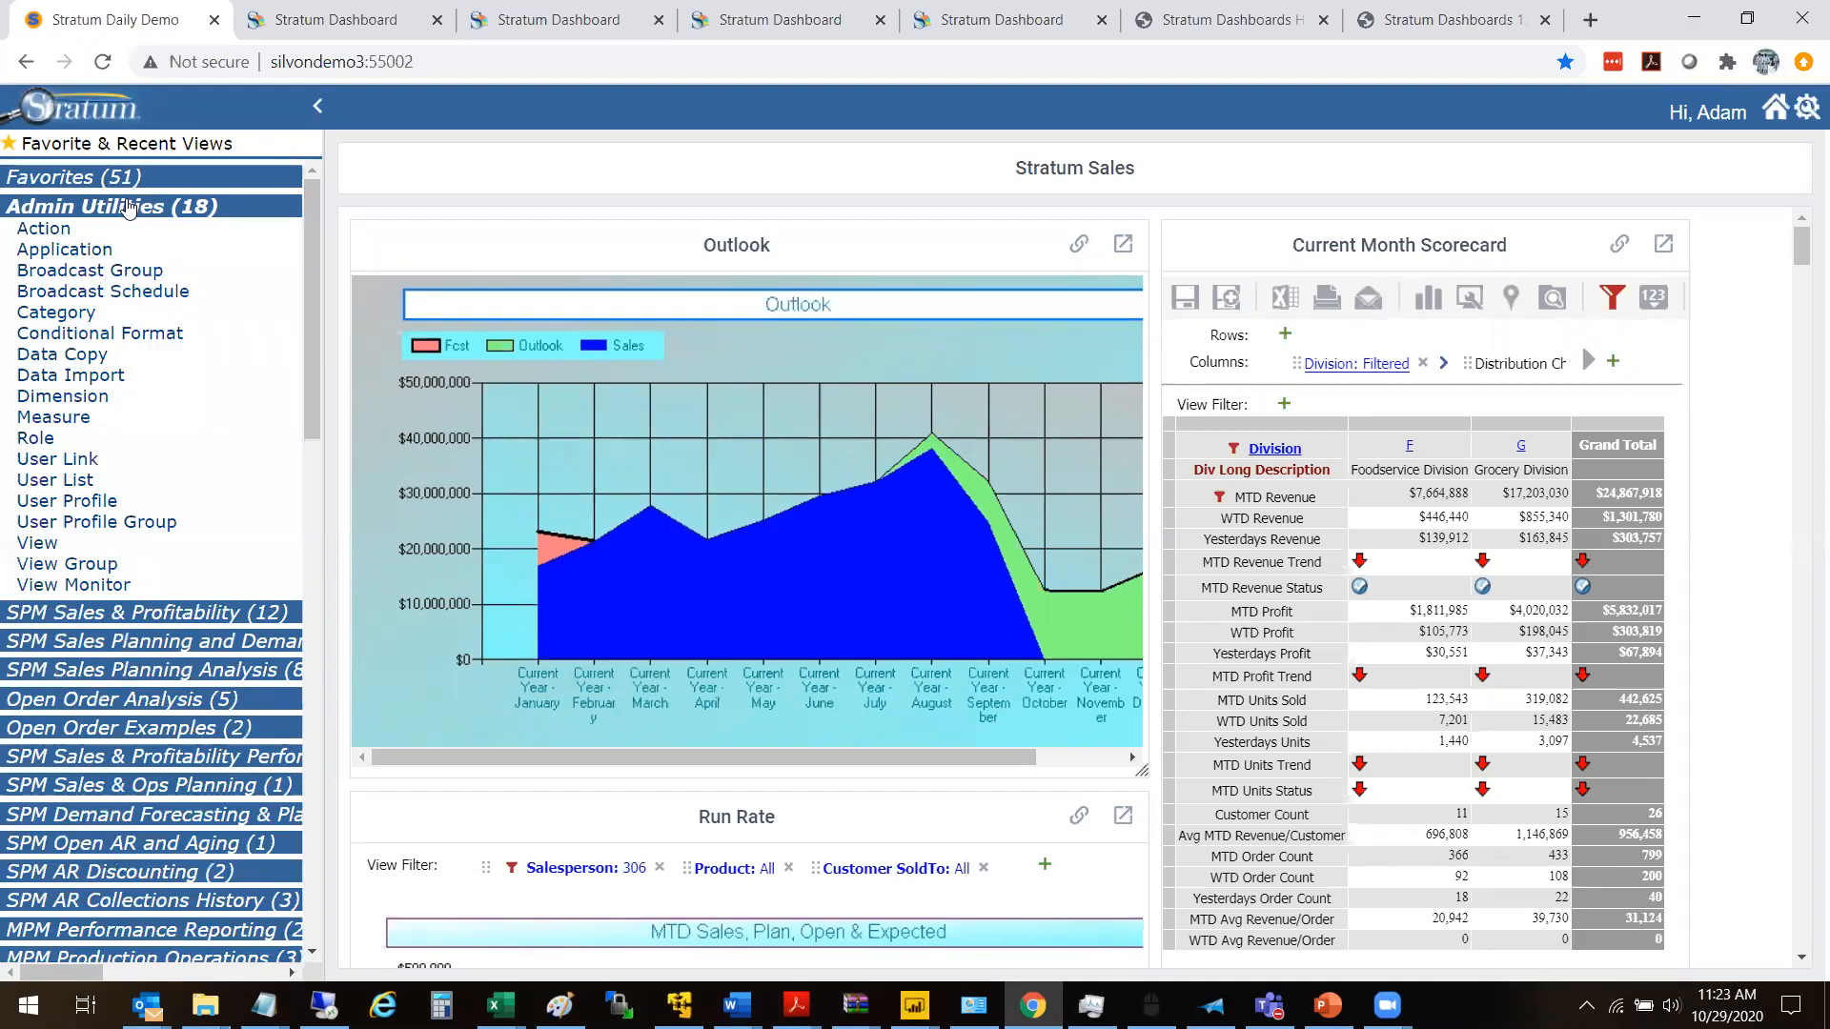
pyautogui.click(65, 460)
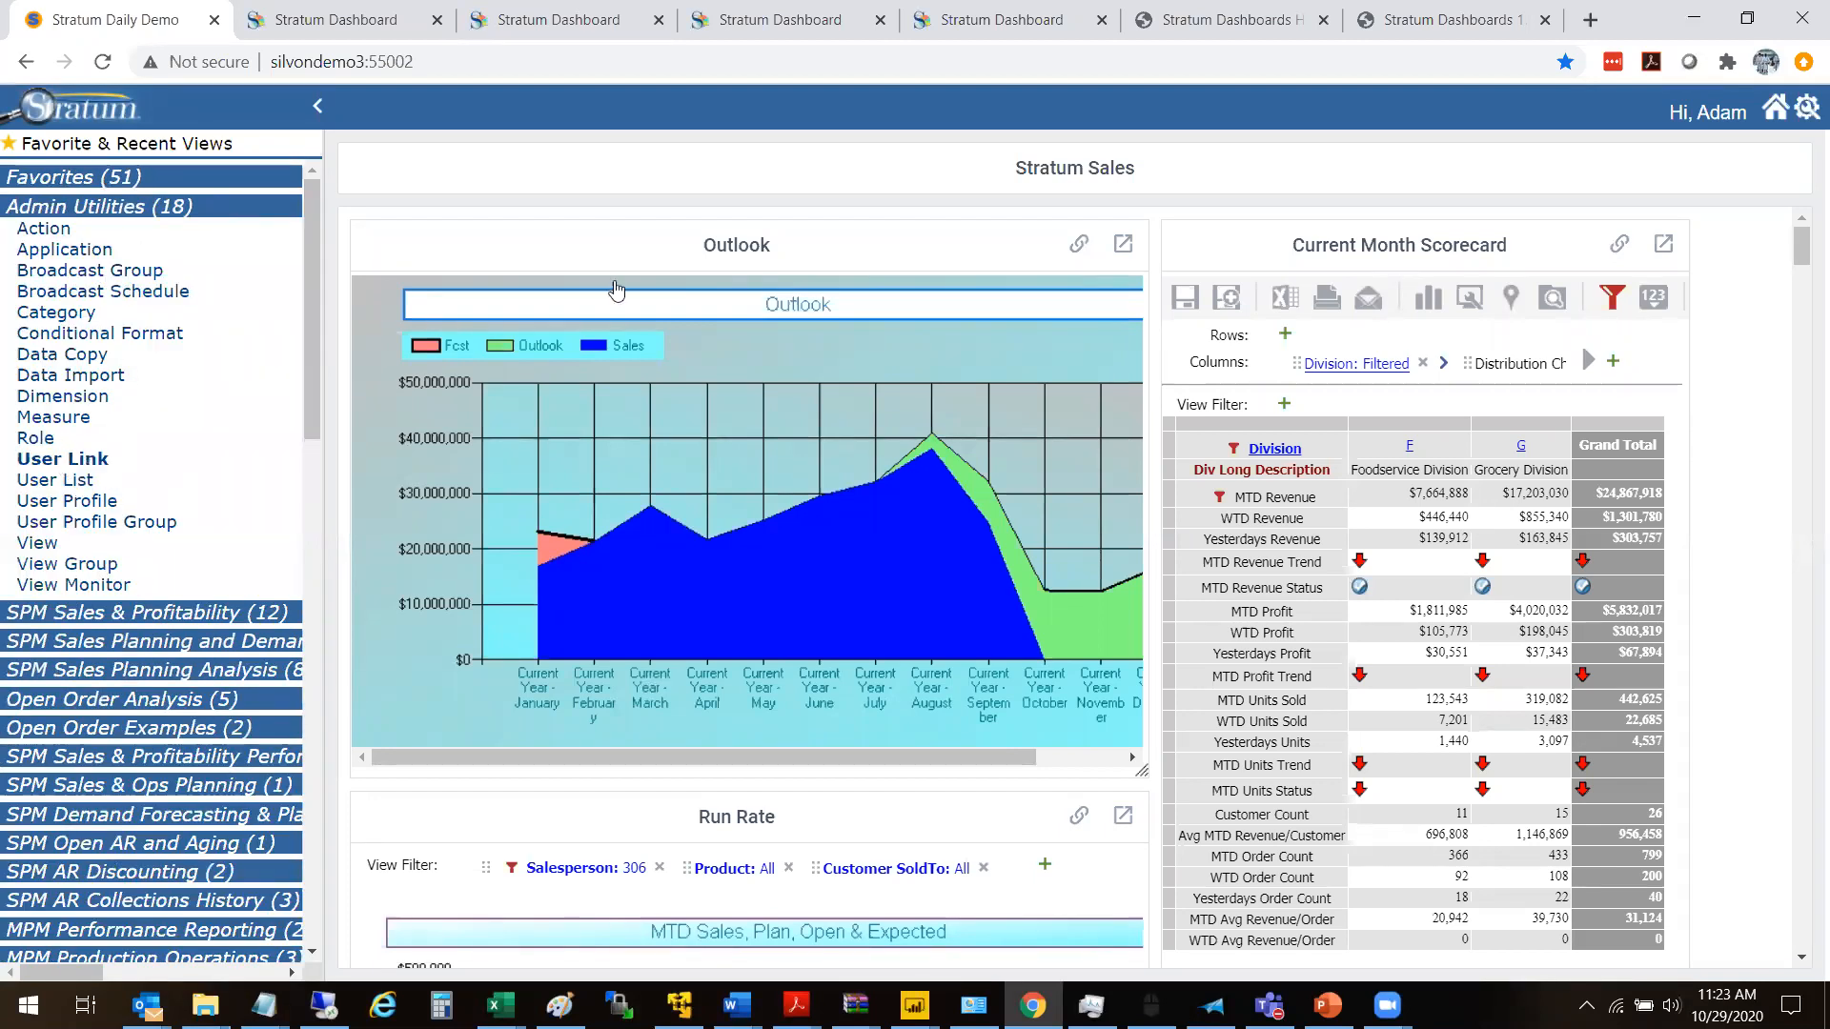
pyautogui.click(348, 183)
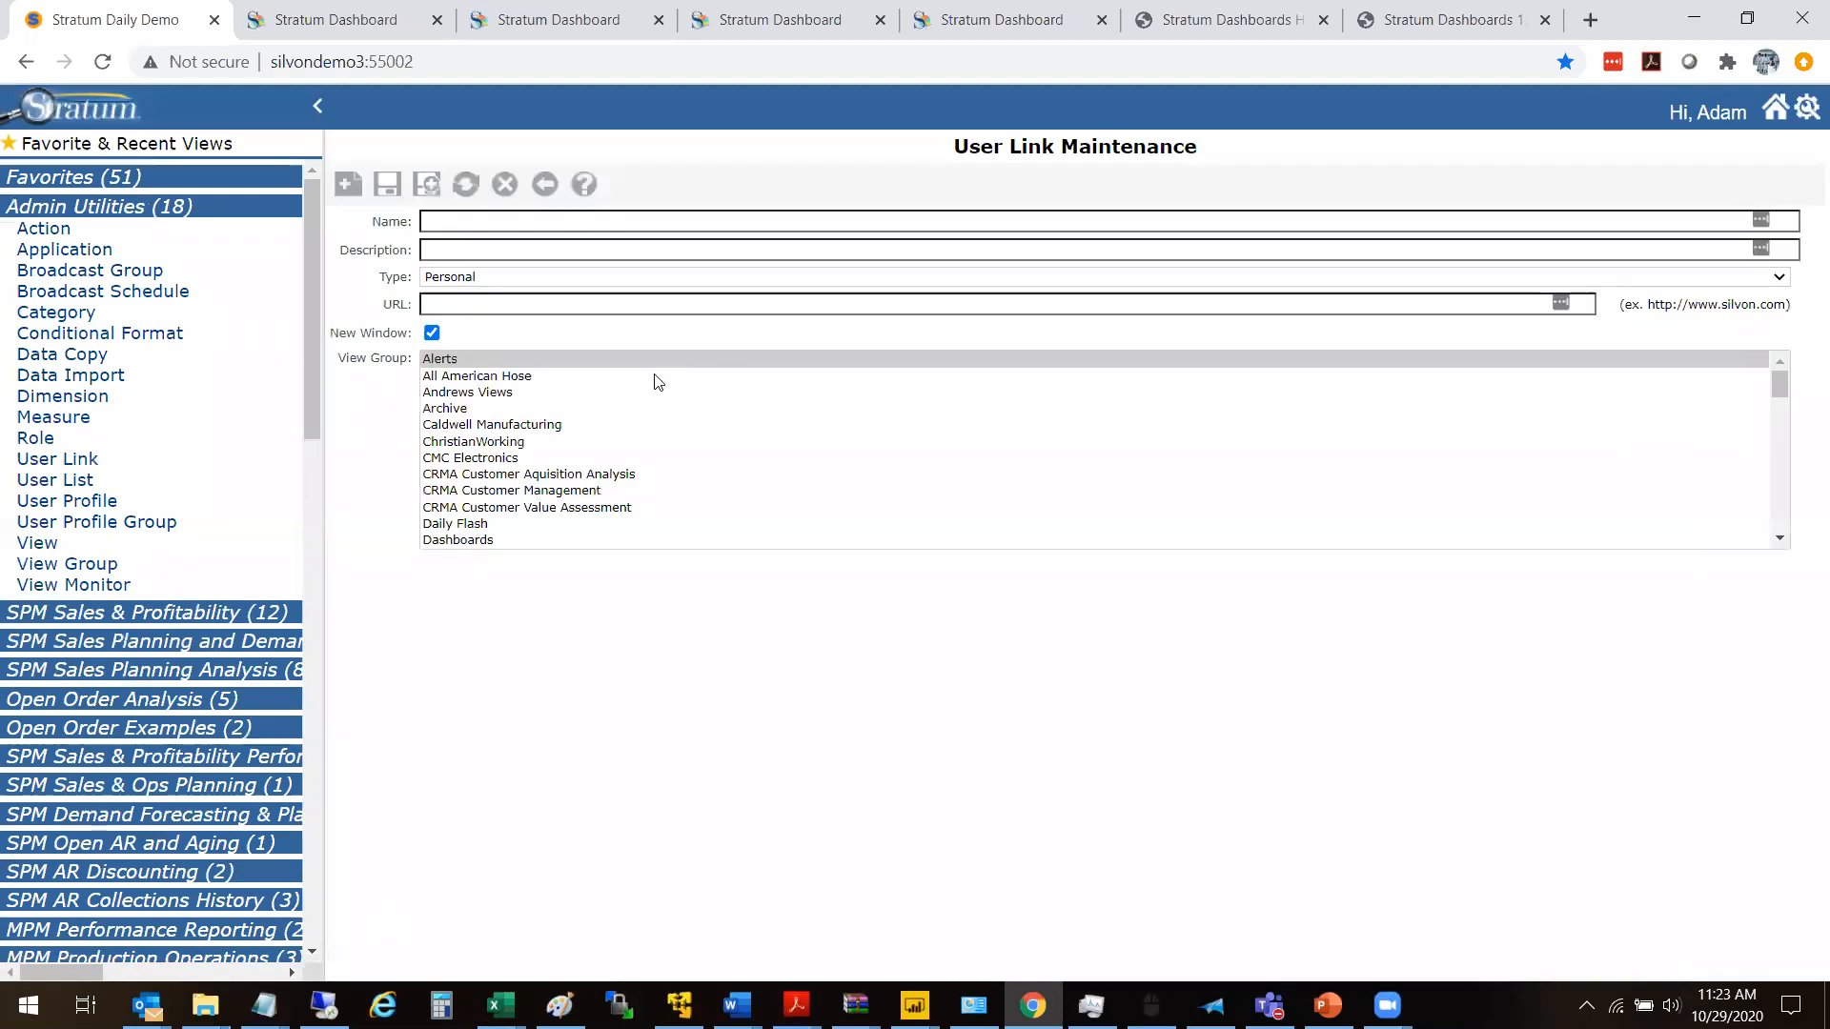
# - Name the user link New Dashboard, set its type to Global and assign it to the Dashboards view group
pyautogui.click(482, 224)
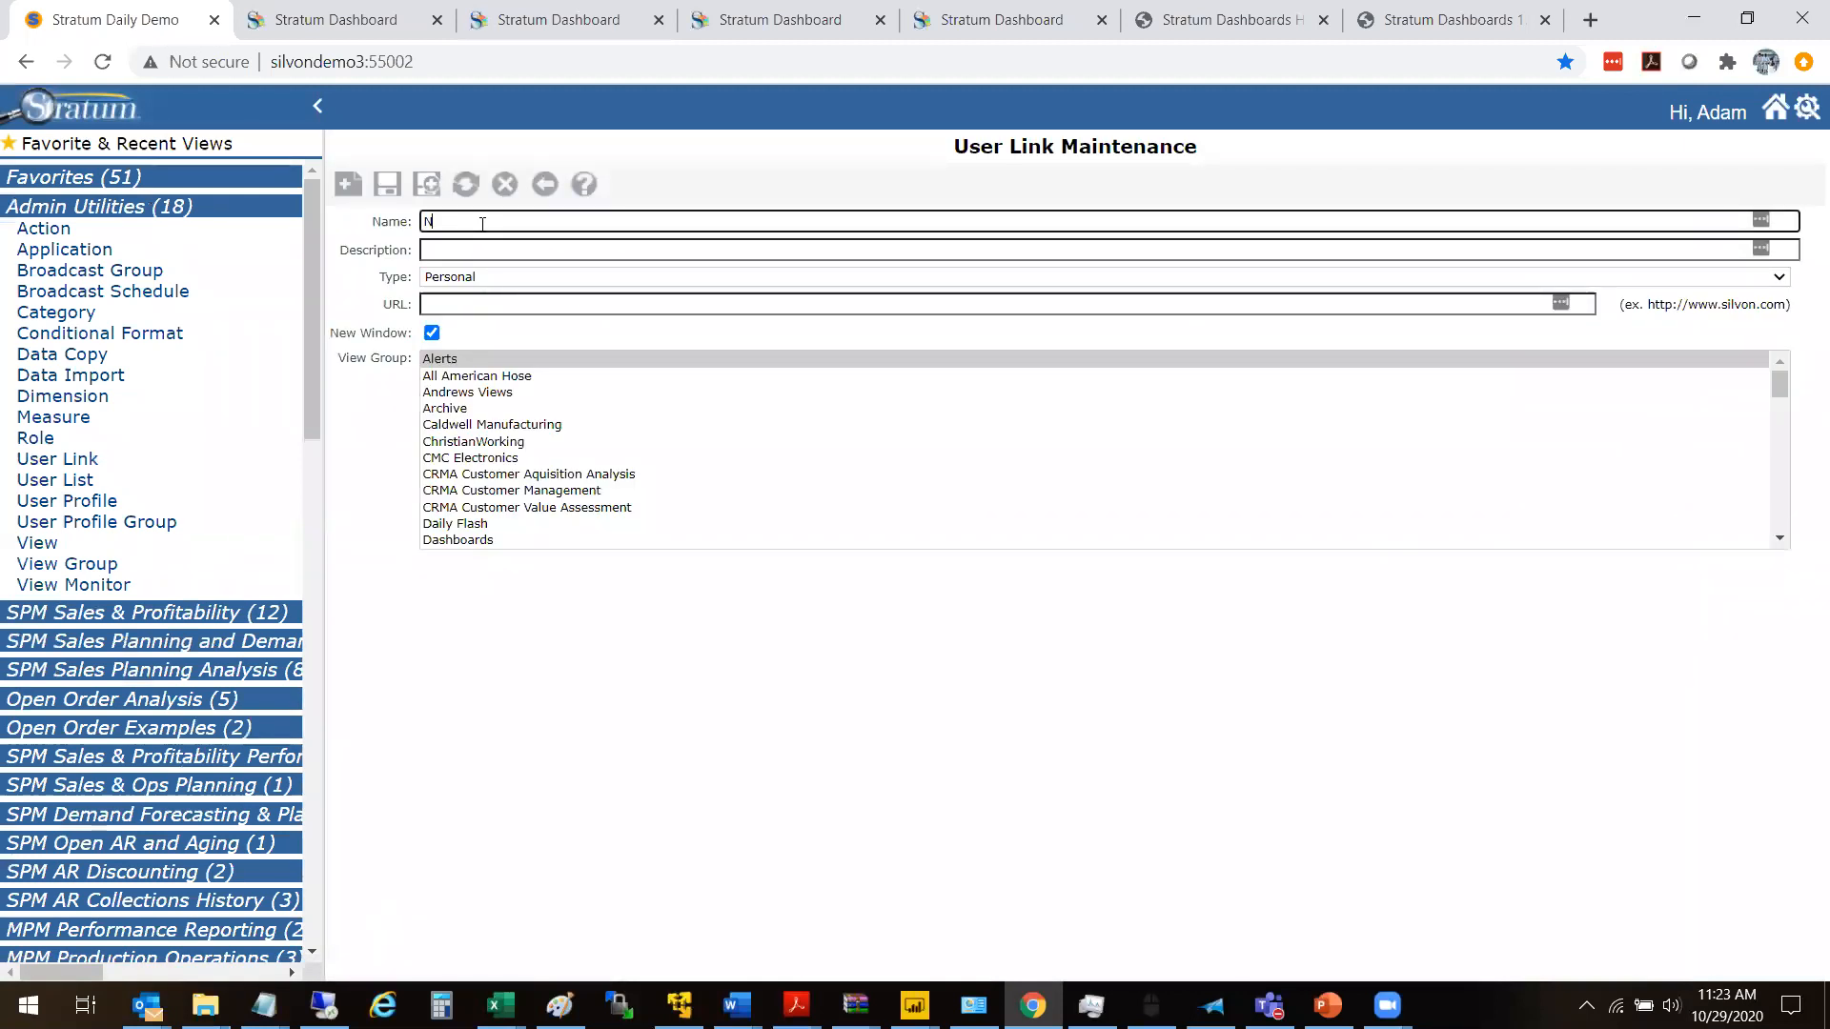
pyautogui.write('New Dashboa')
pyautogui.write('rd')
pyautogui.click(474, 283)
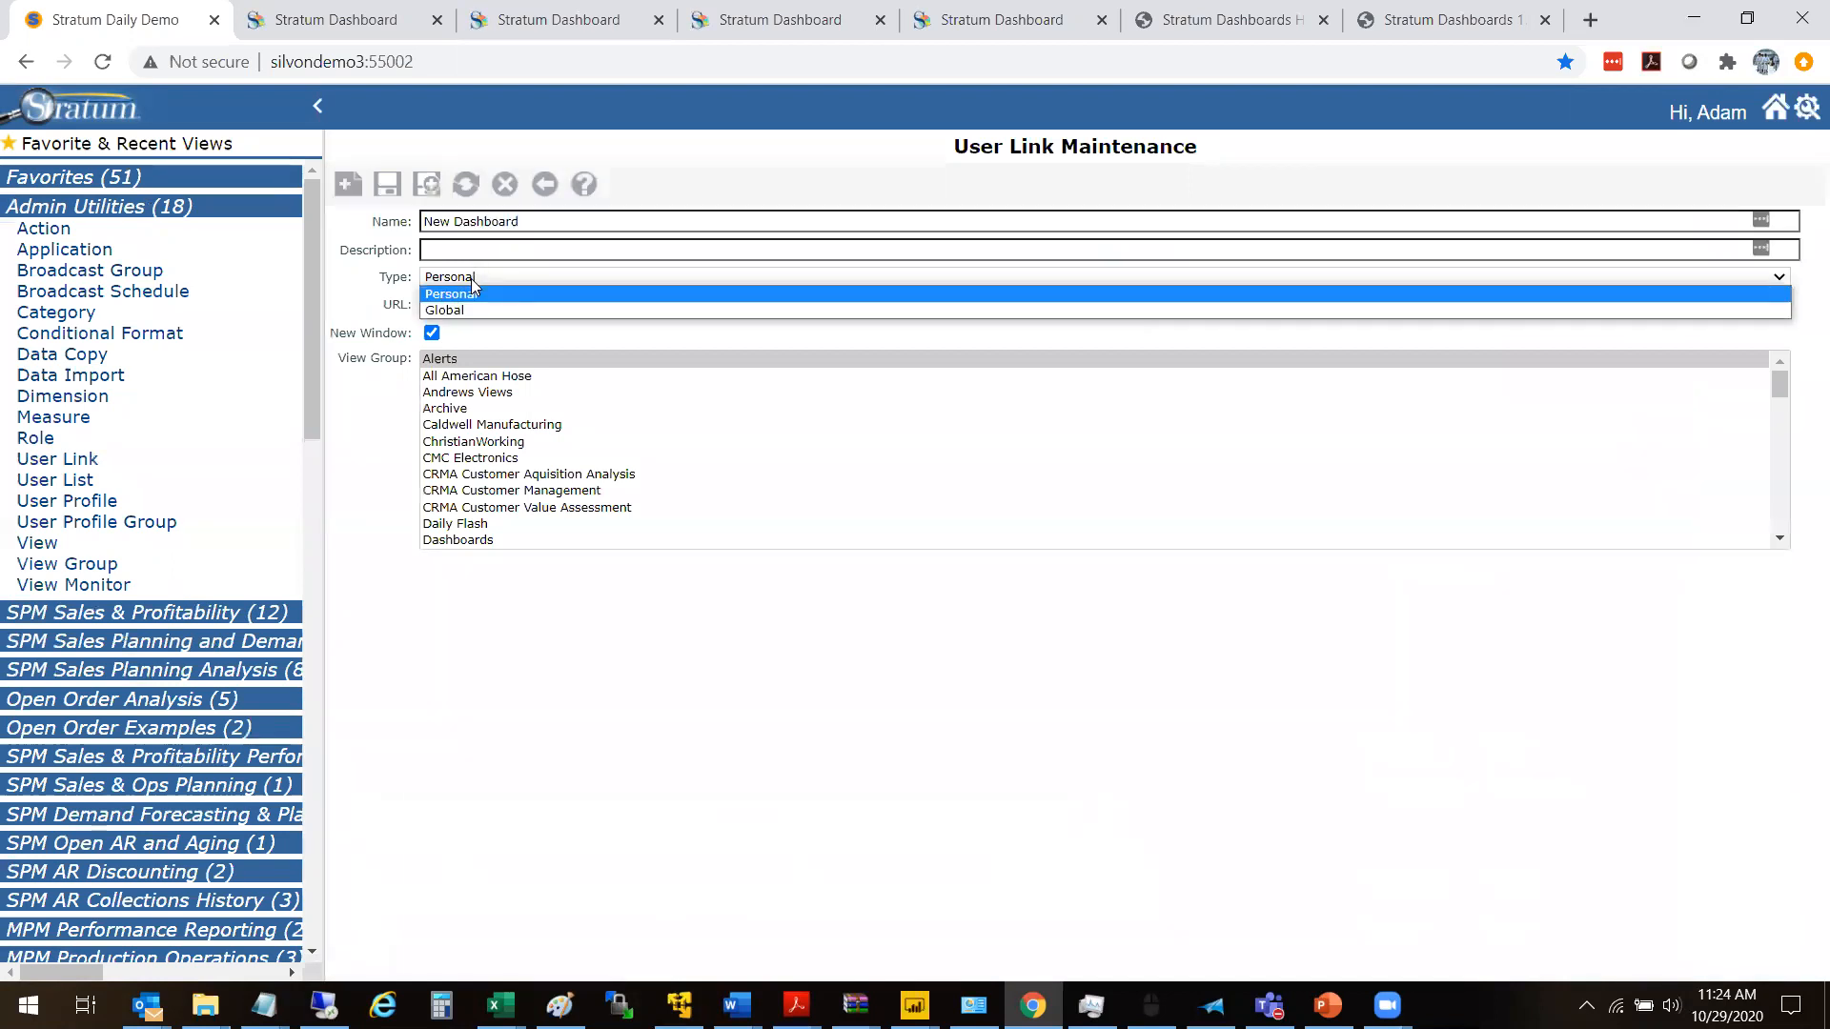
pyautogui.click(478, 311)
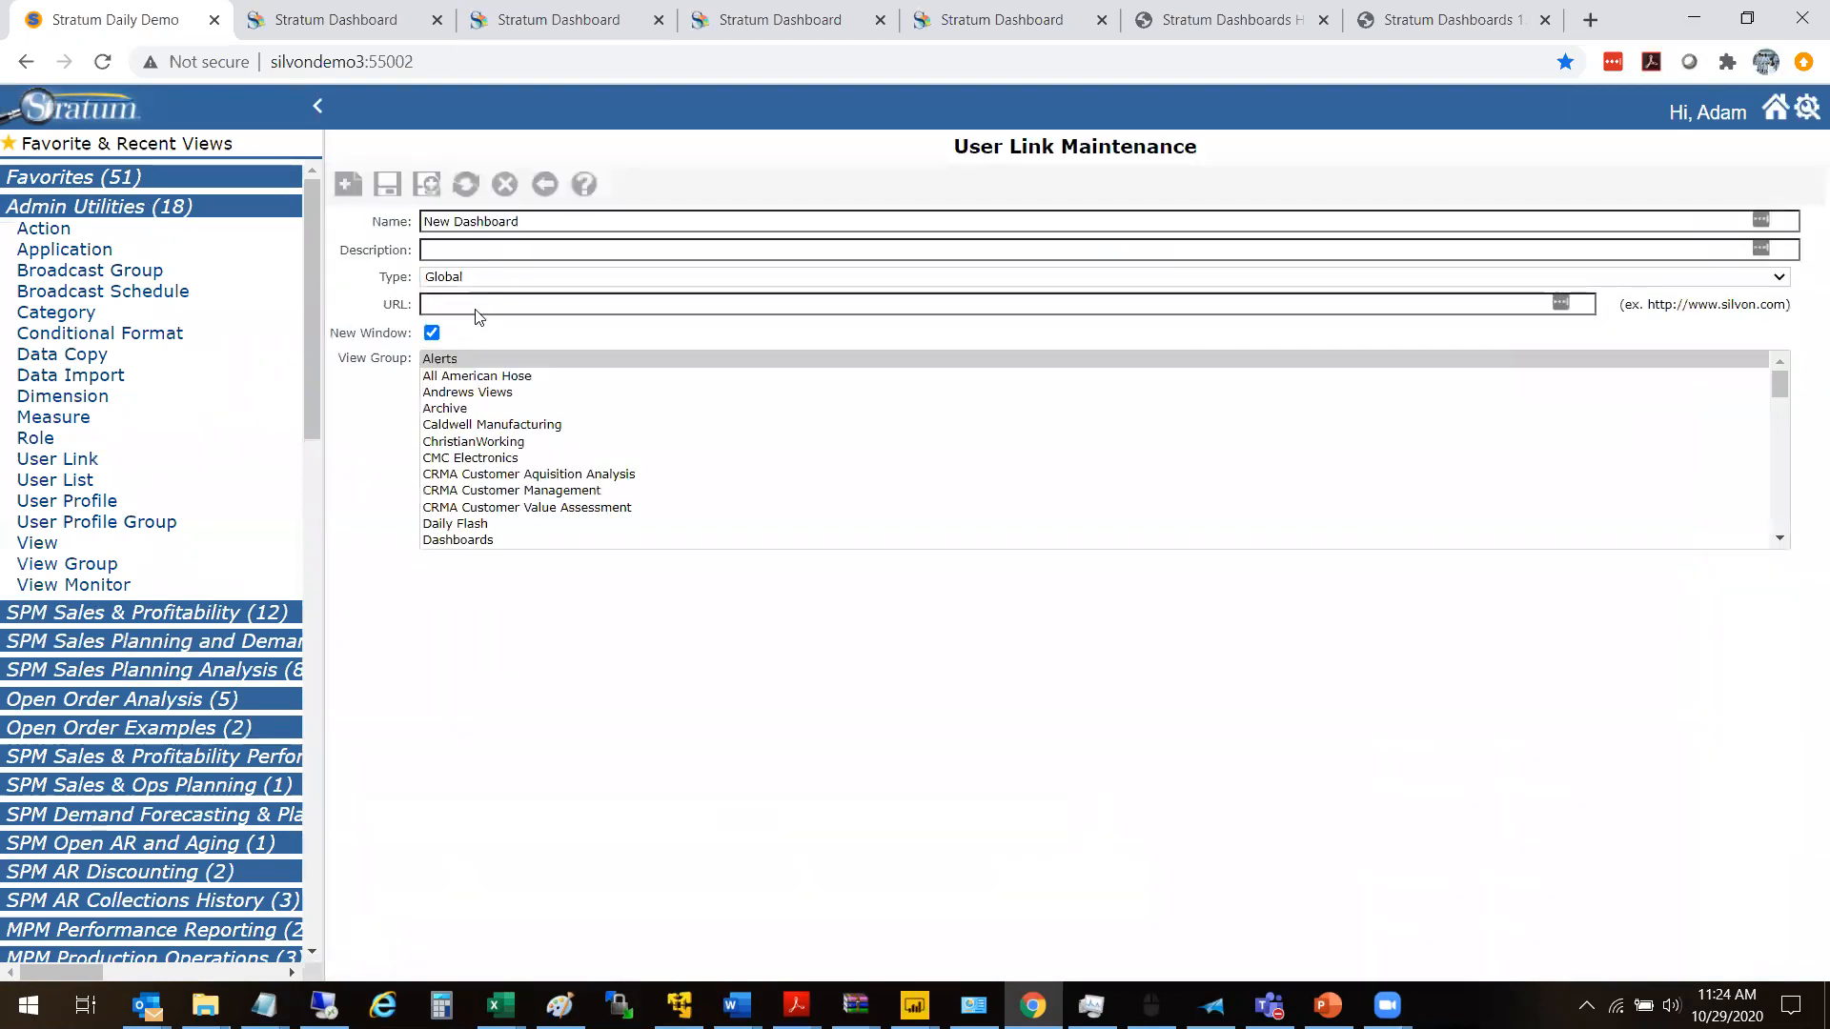
pyautogui.click(436, 540)
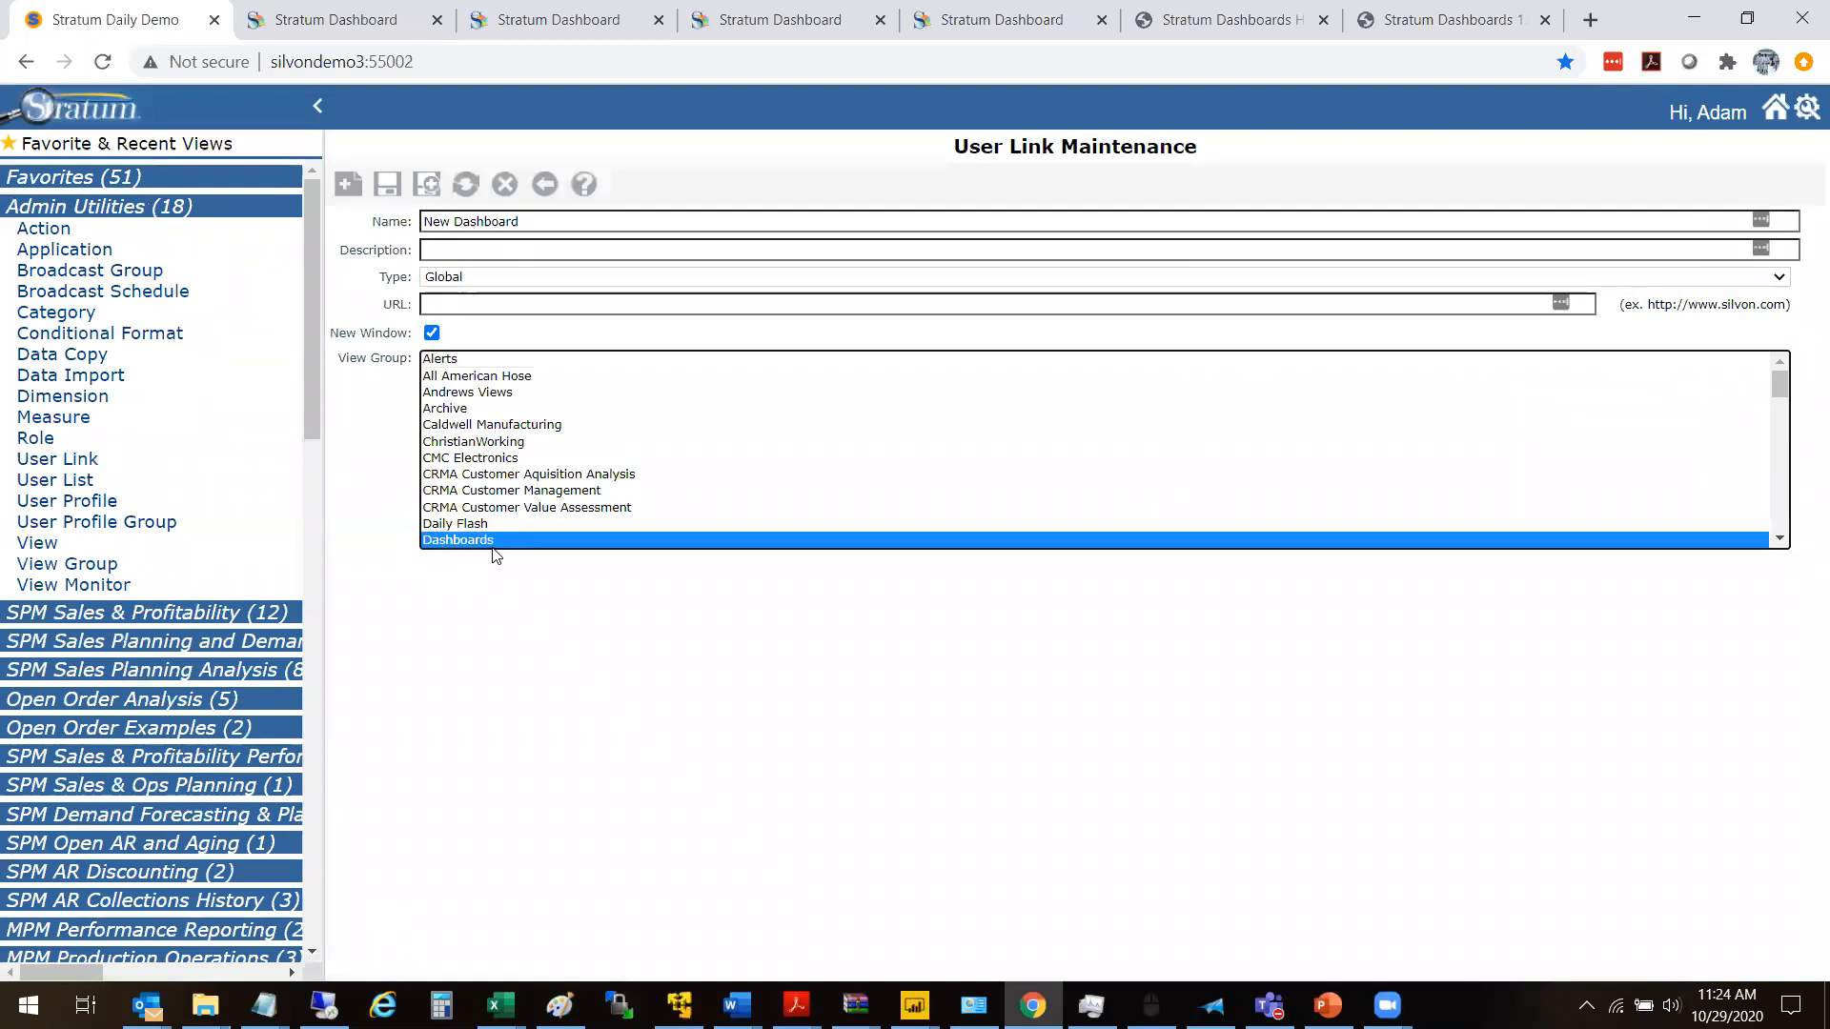
pyautogui.click(463, 301)
pyautogui.hotkey('ctrl', 'v')
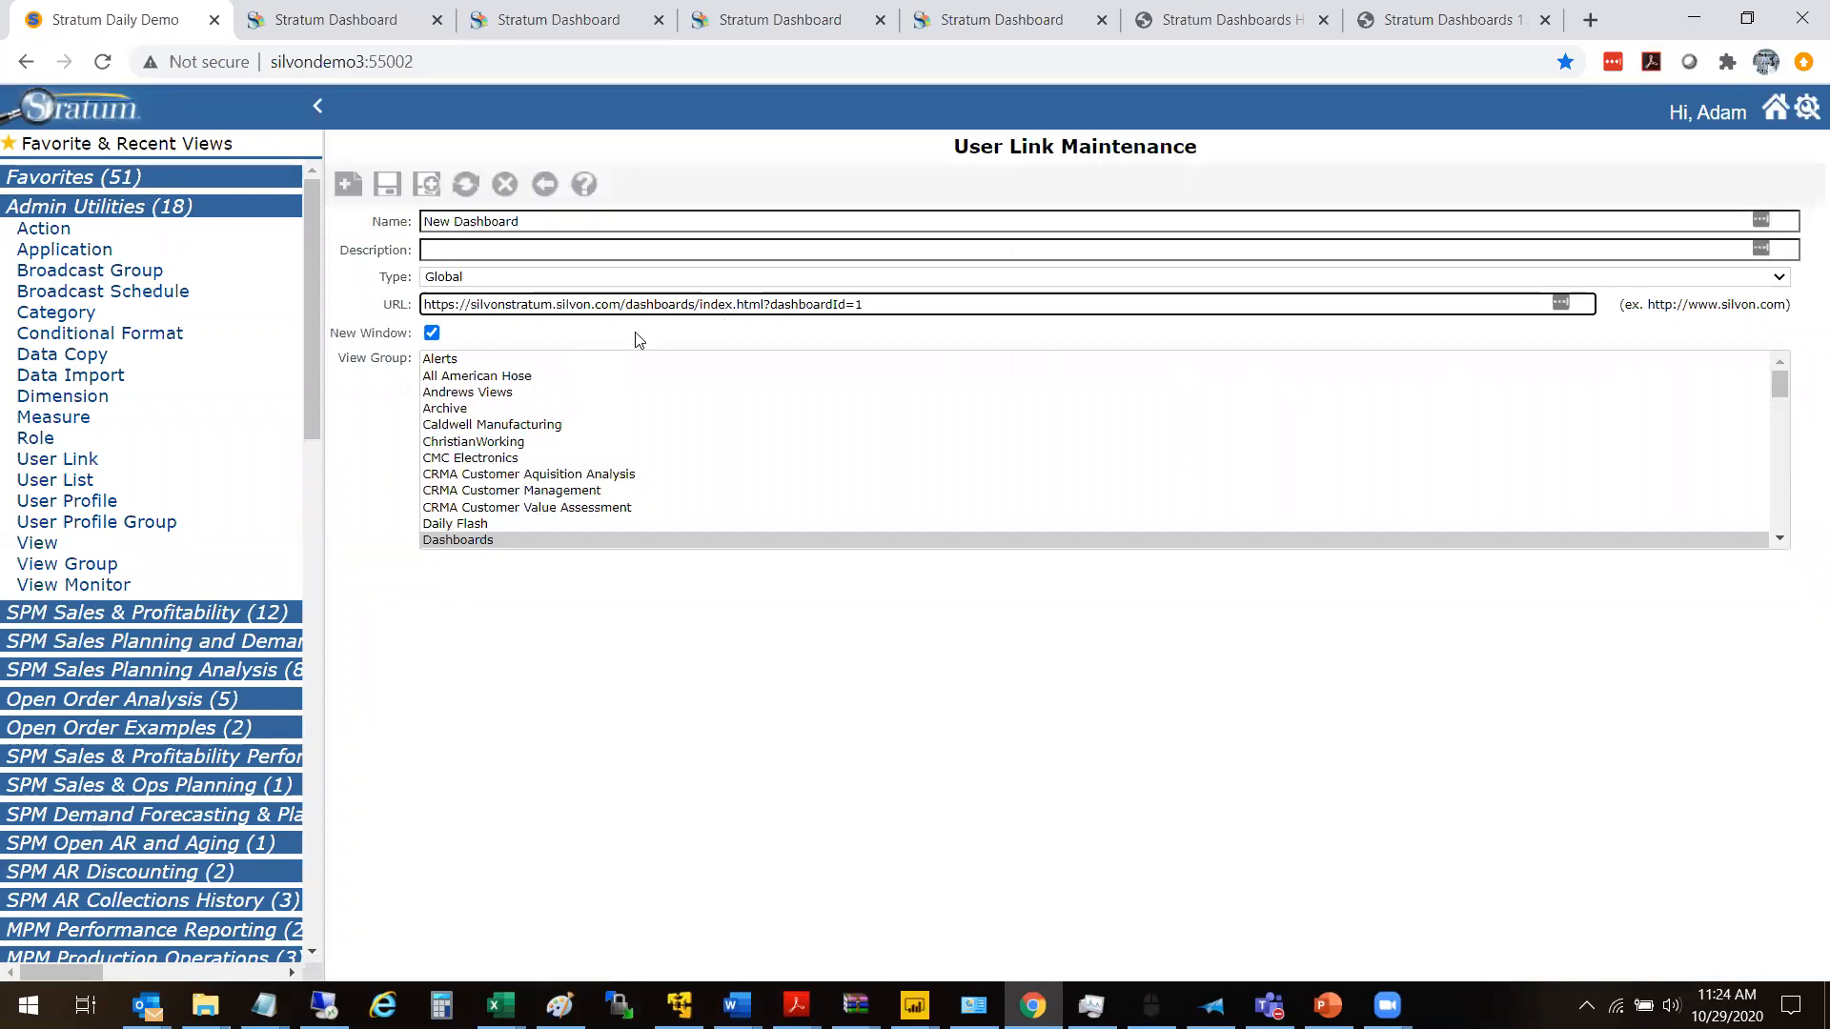
pyautogui.click(432, 333)
pyautogui.click(432, 333)
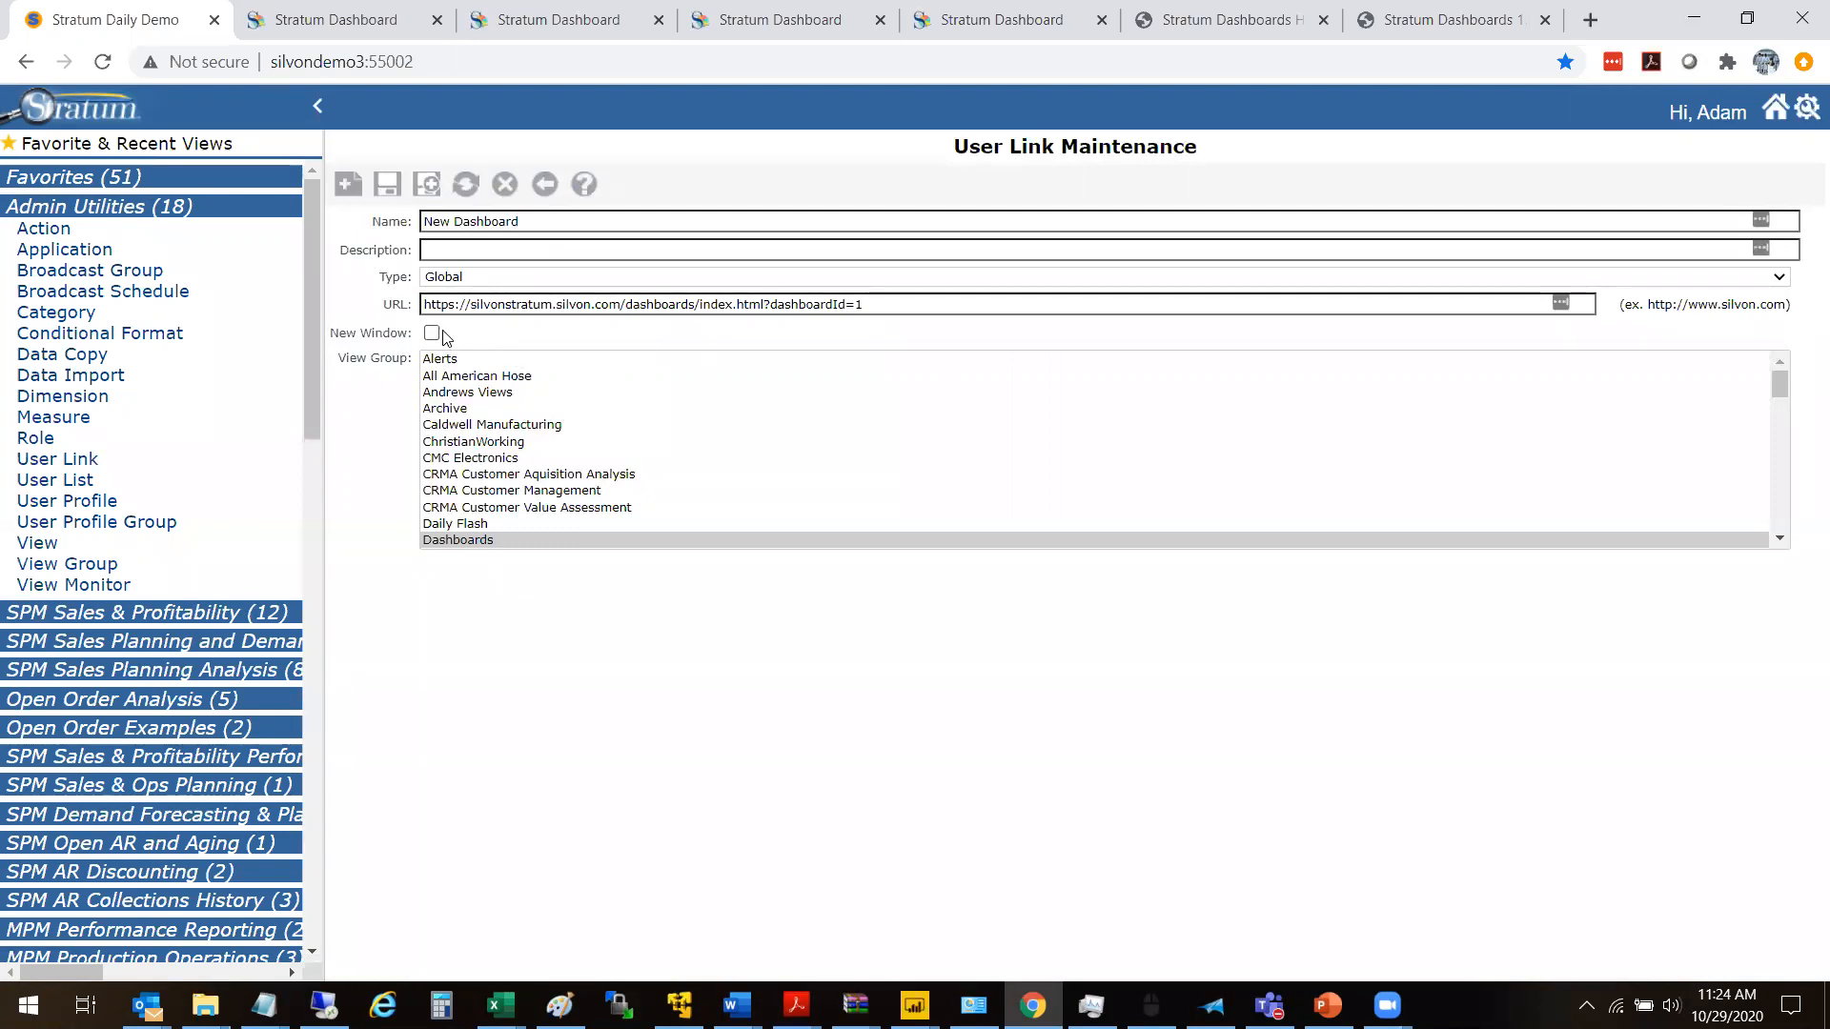
pyautogui.click(390, 195)
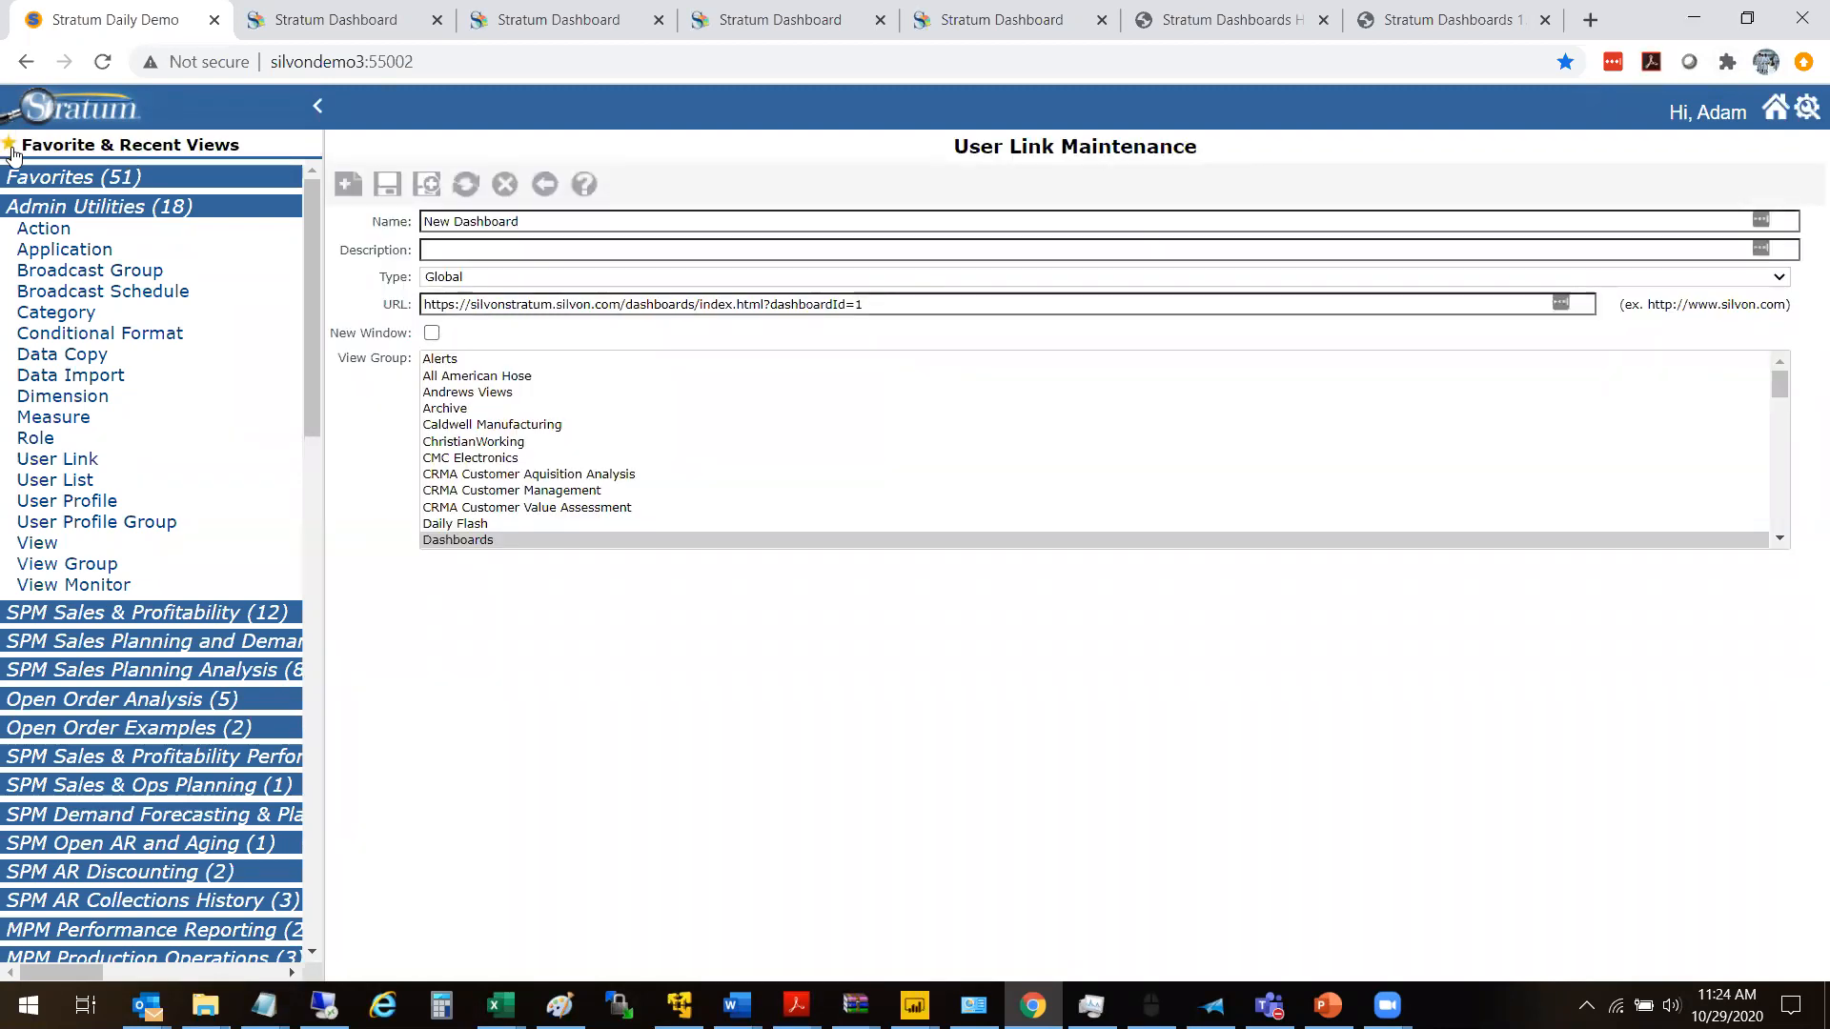
# - Open the New Dashboard link from the Dashboards group and look through the dashboard's widgets, ending back at the first ones
pyautogui.click(75, 203)
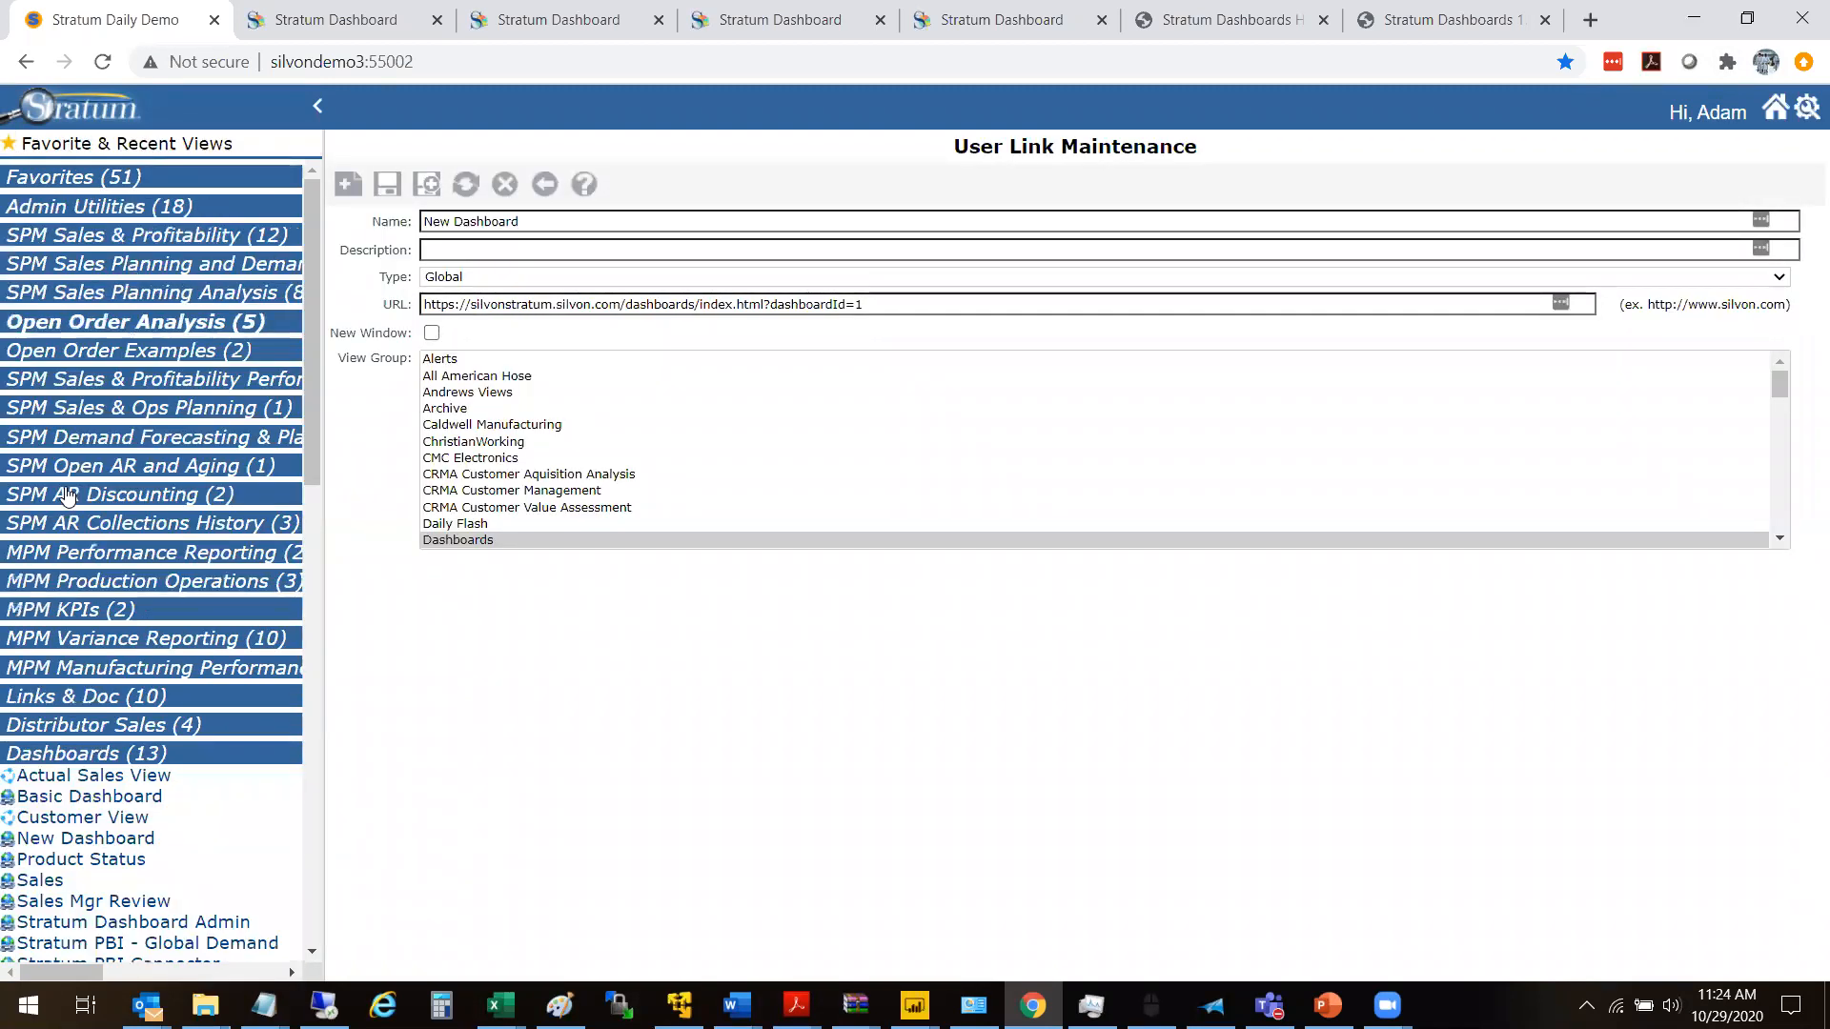
pyautogui.moveTo(308, 444); pyautogui.dragTo(335, 532)
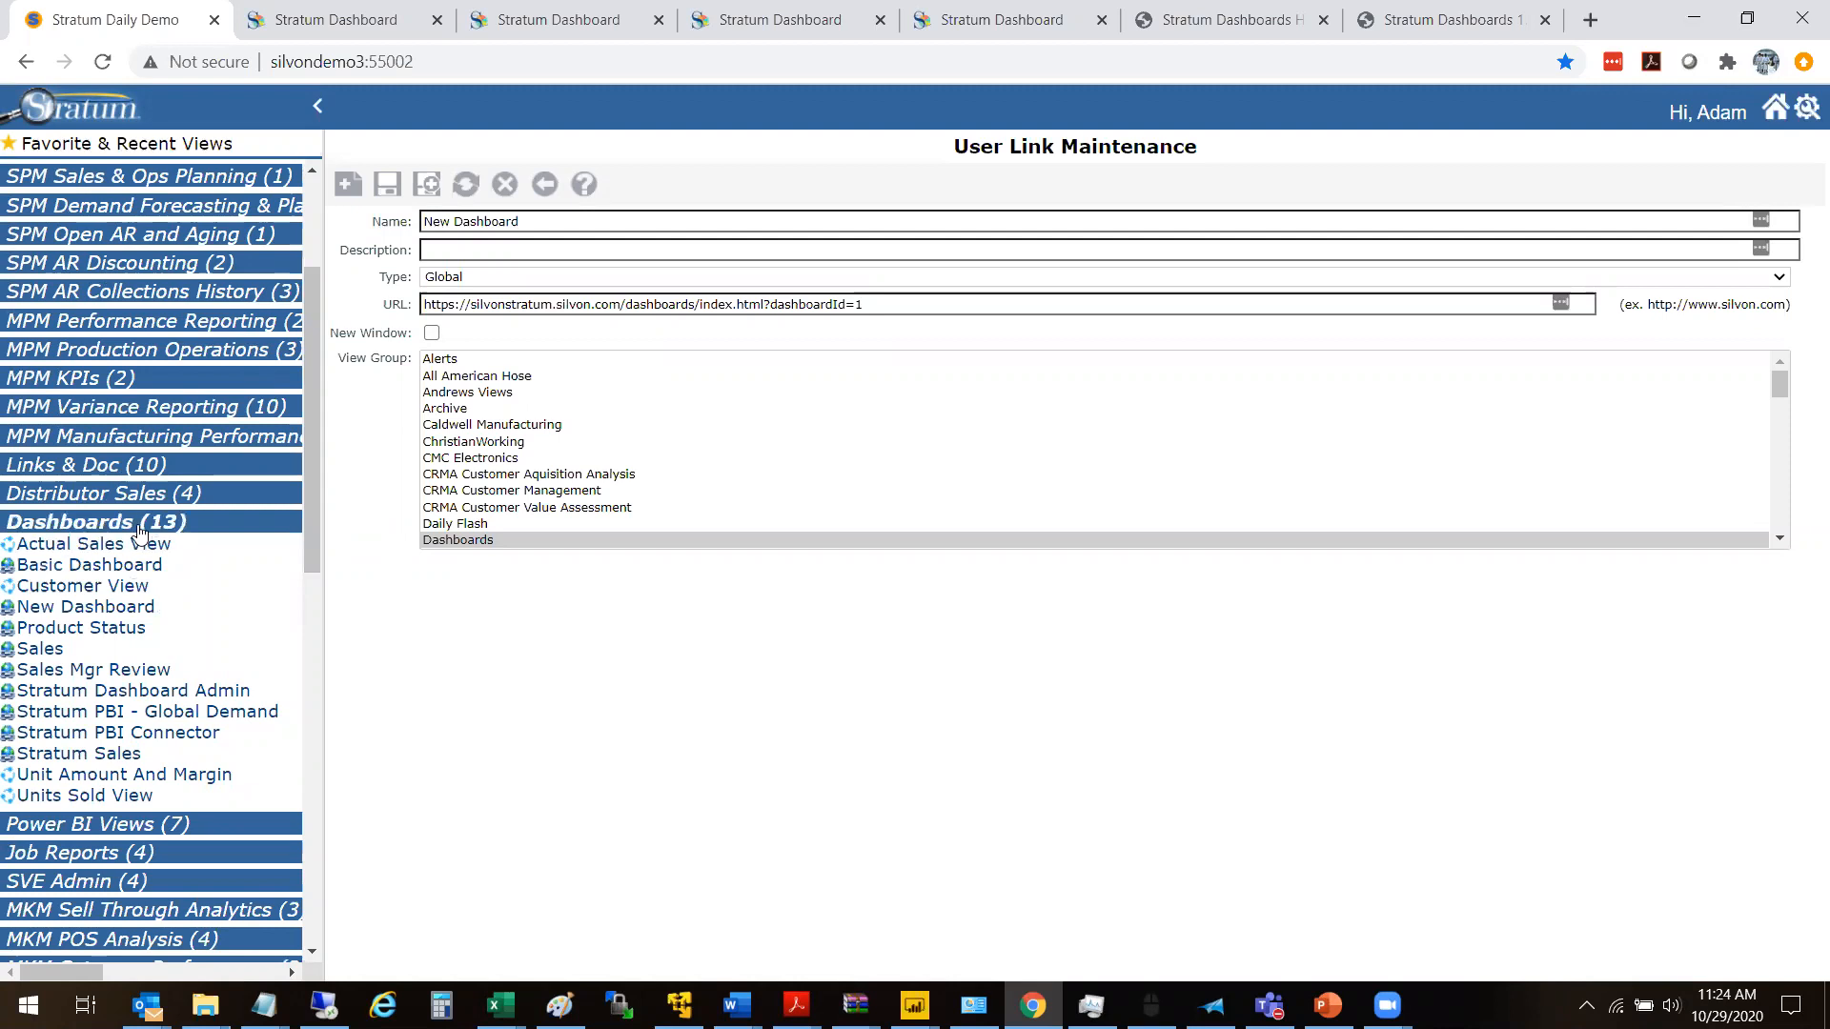
pyautogui.click(117, 610)
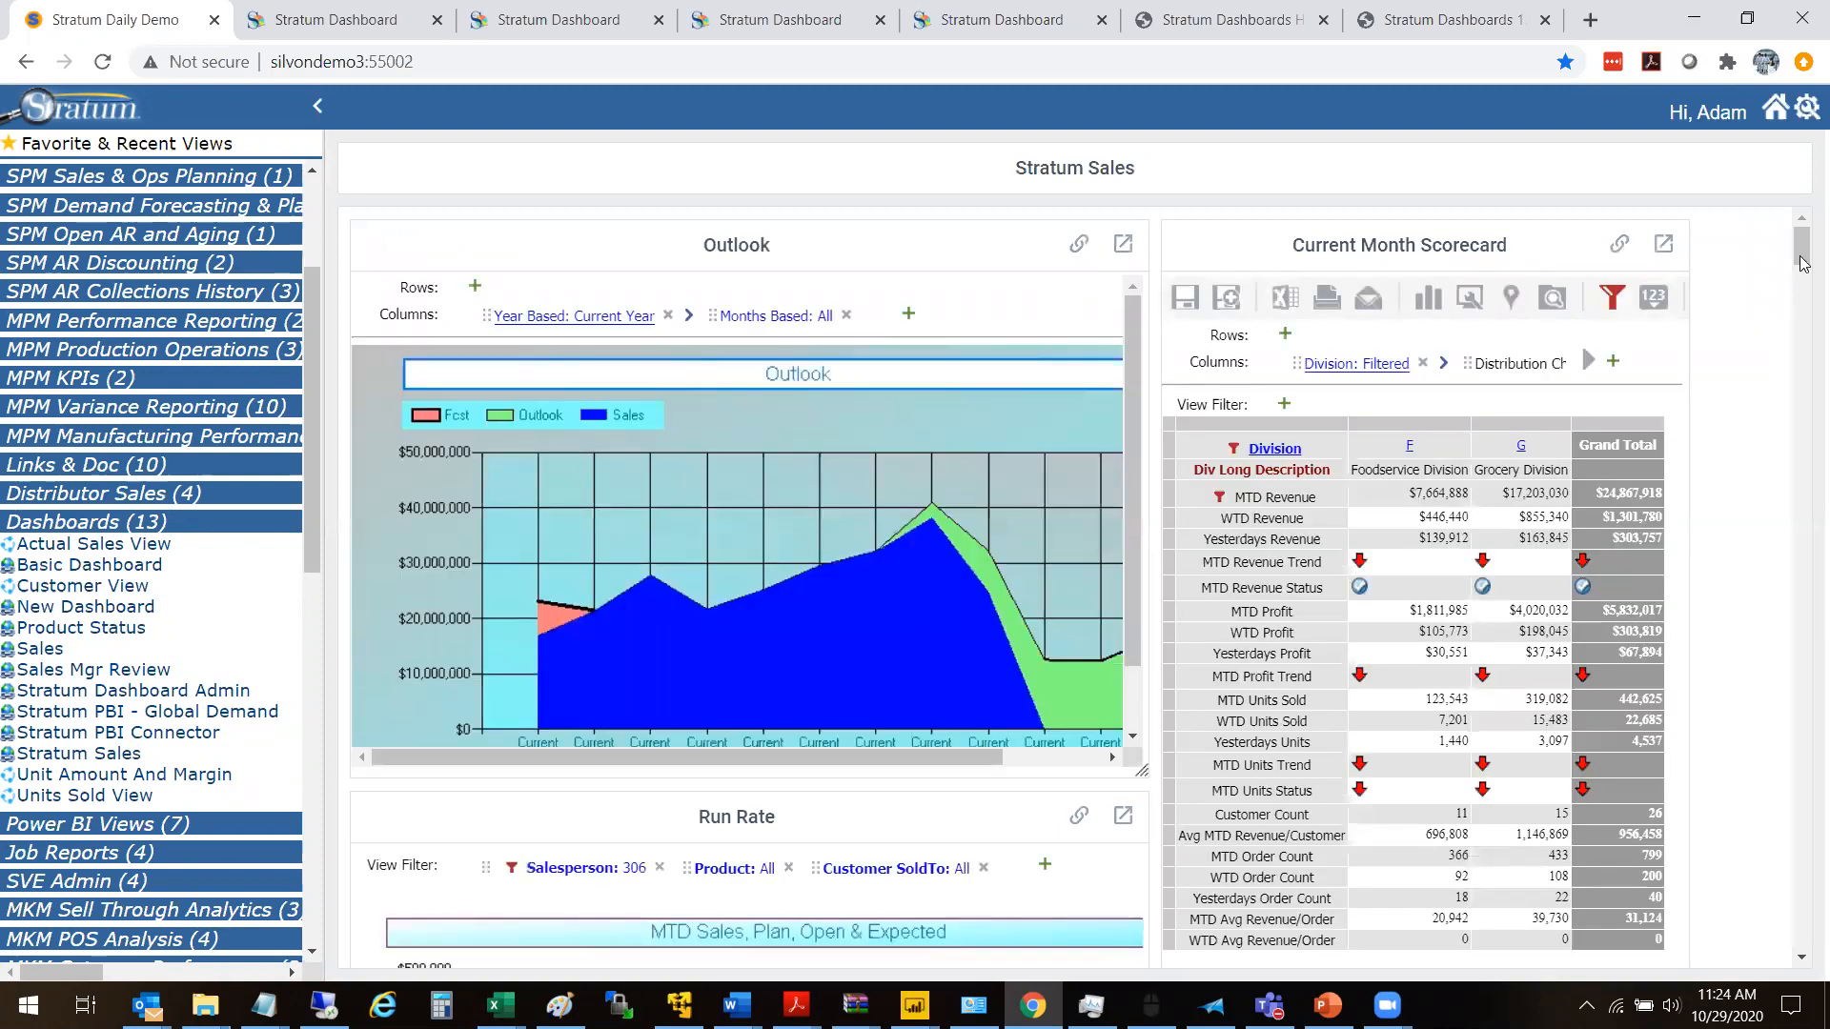
pyautogui.moveTo(1801, 253); pyautogui.dragTo(1801, 405)
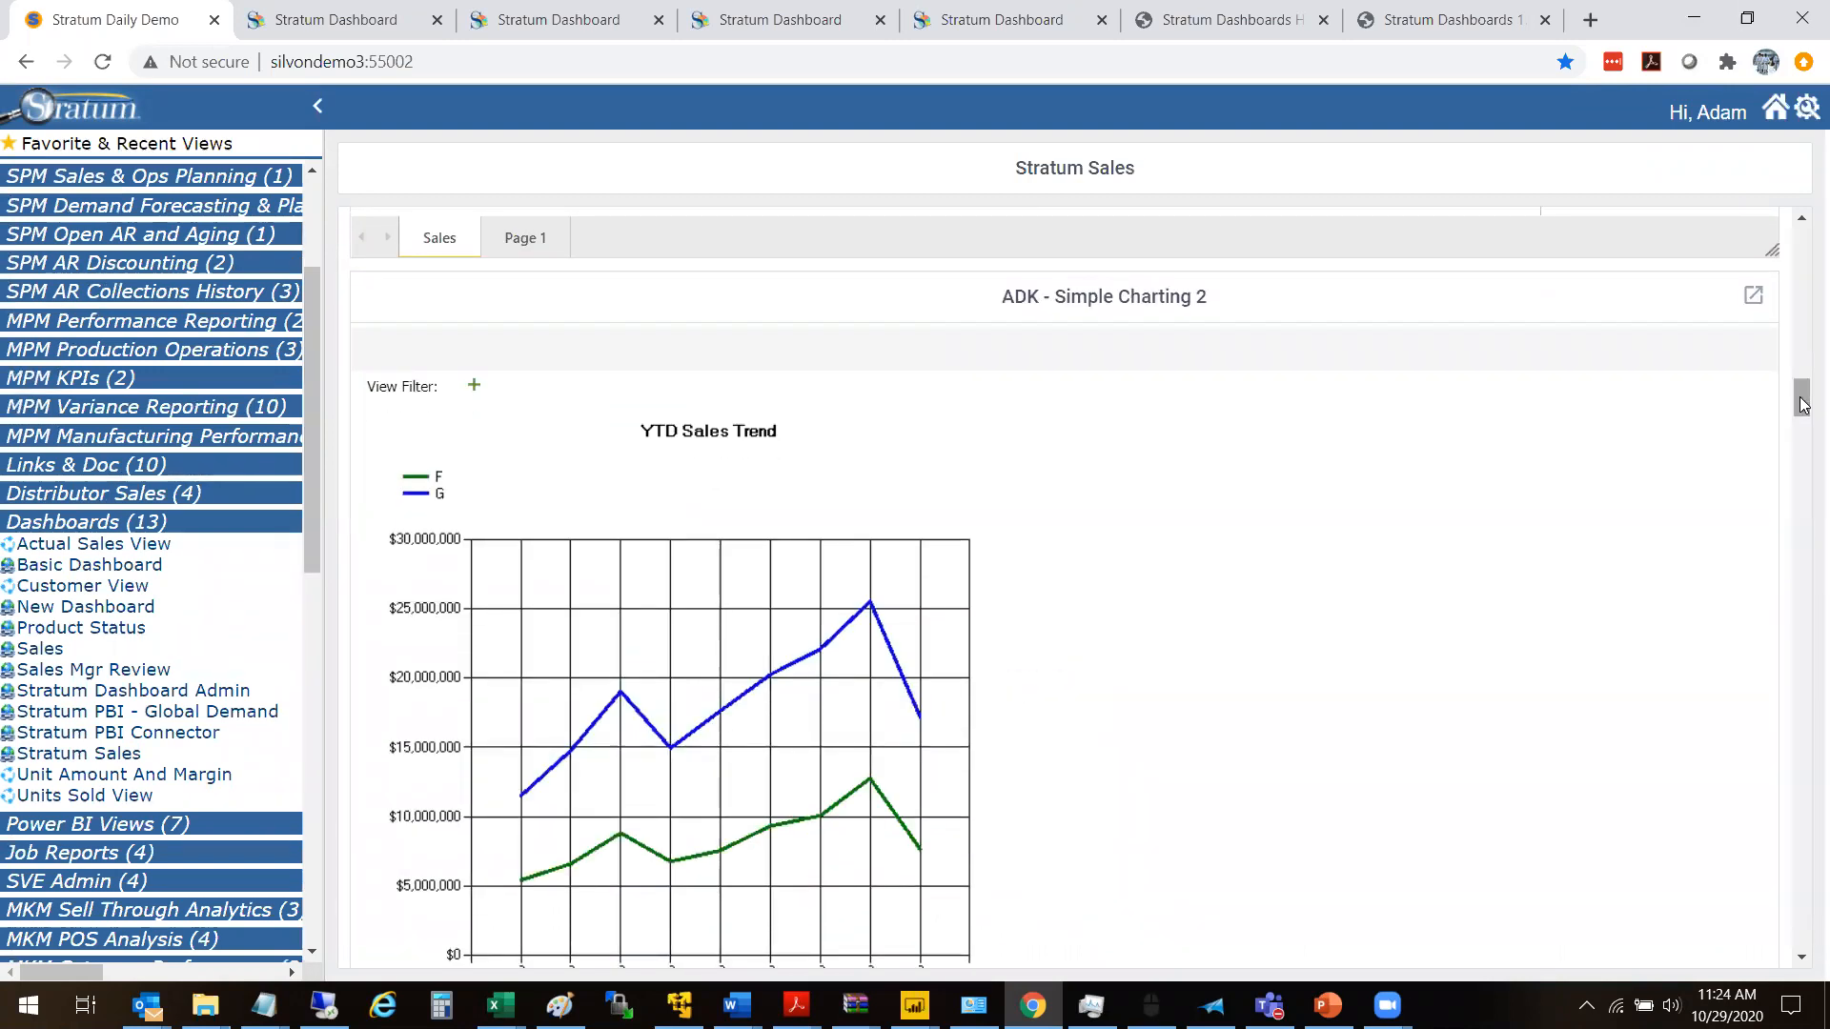
pyautogui.moveTo(1803, 405); pyautogui.dragTo(1802, 360)
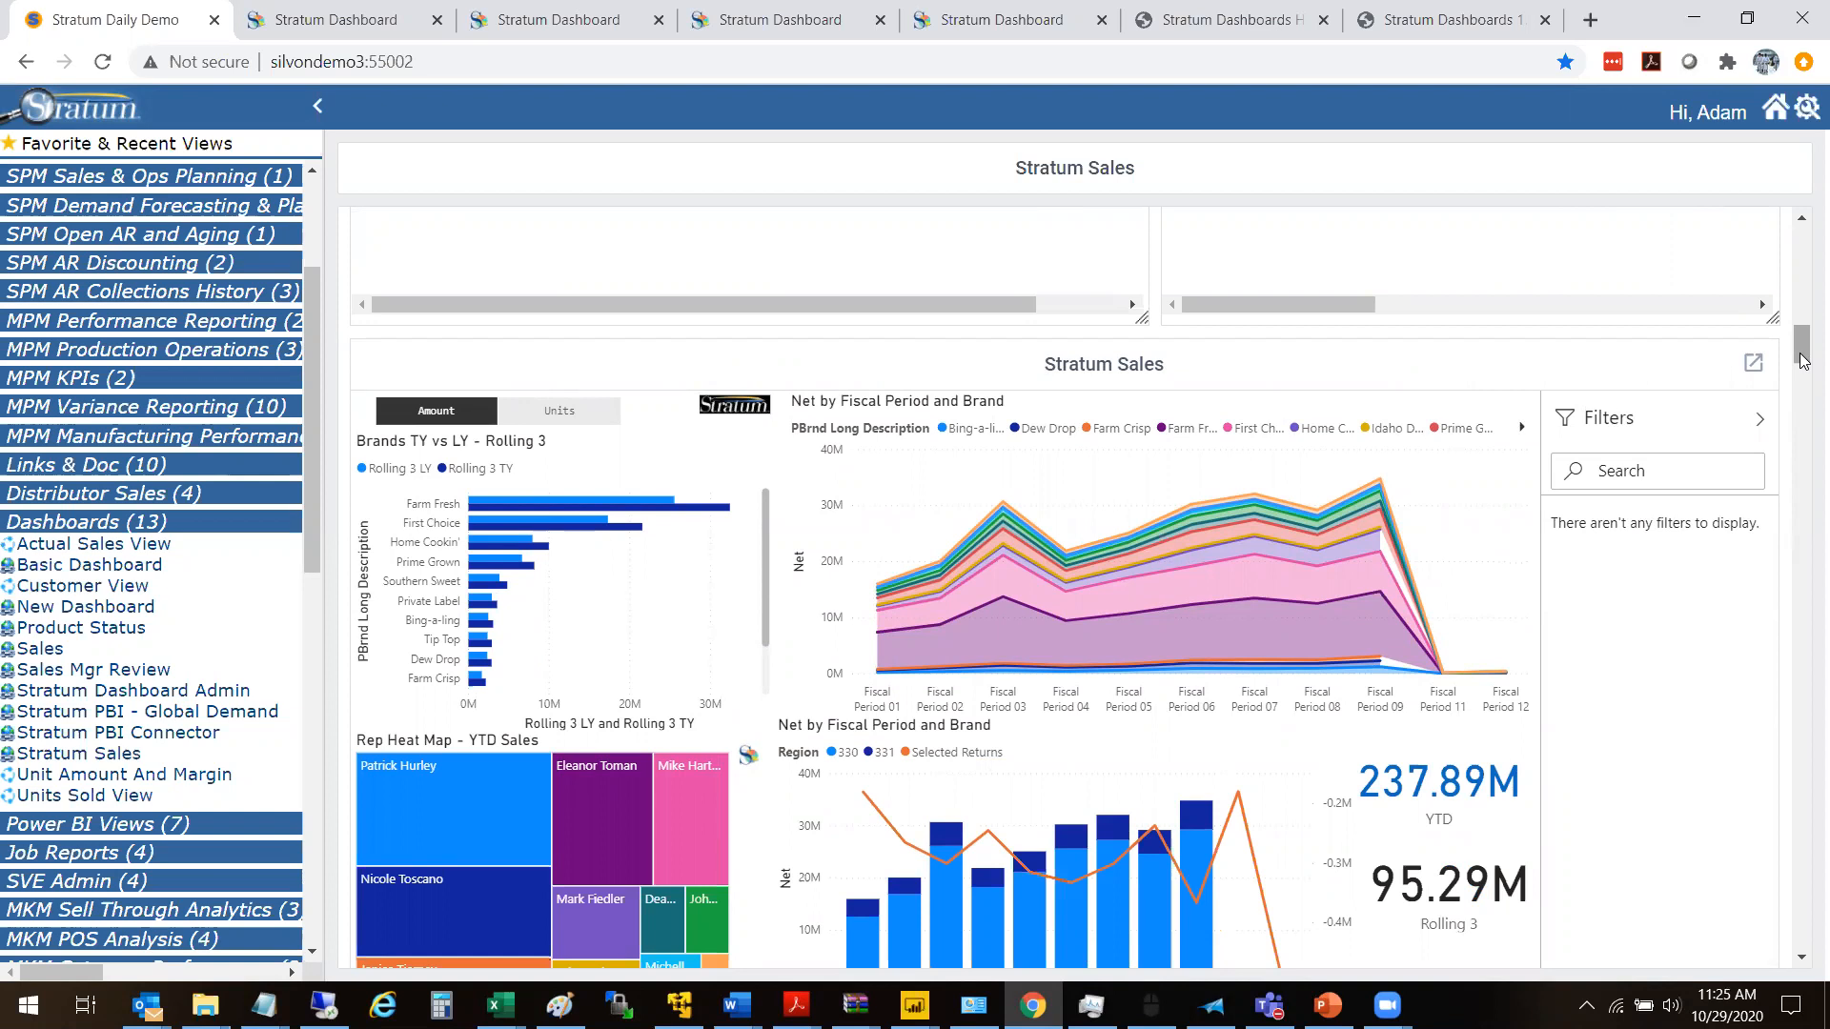
pyautogui.moveTo(1801, 358); pyautogui.dragTo(1798, 255)
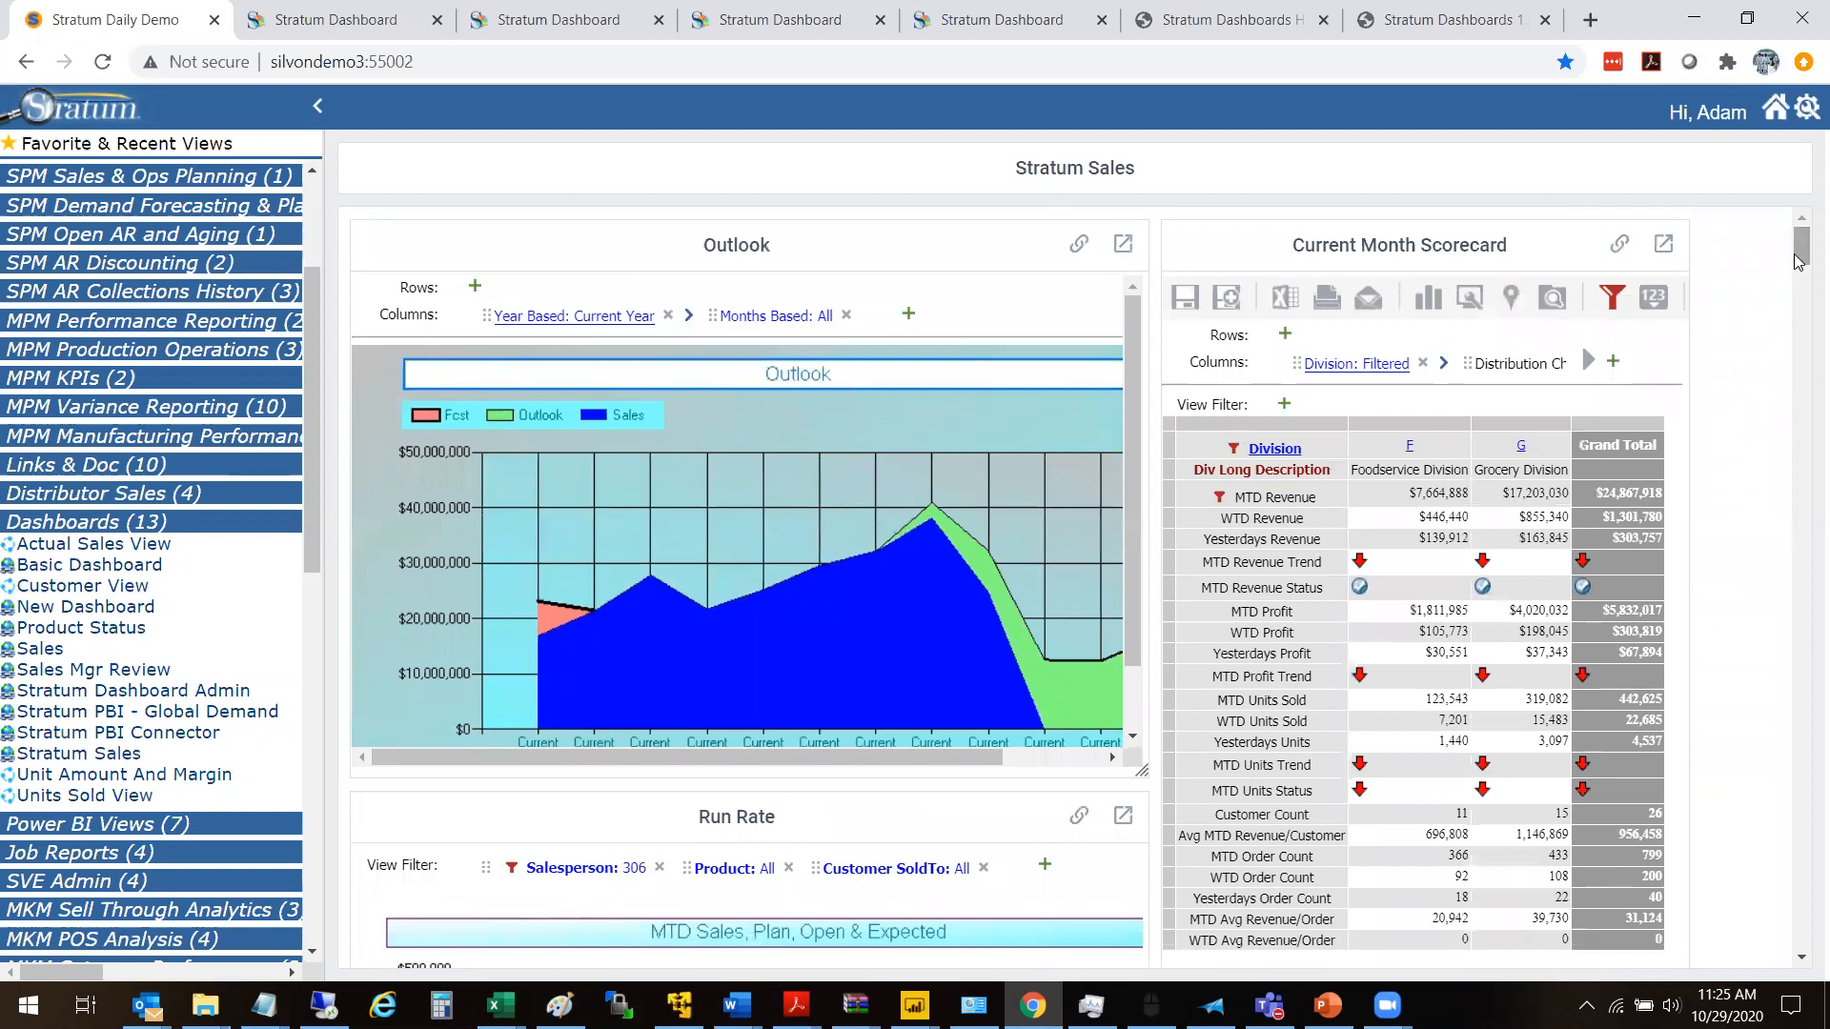